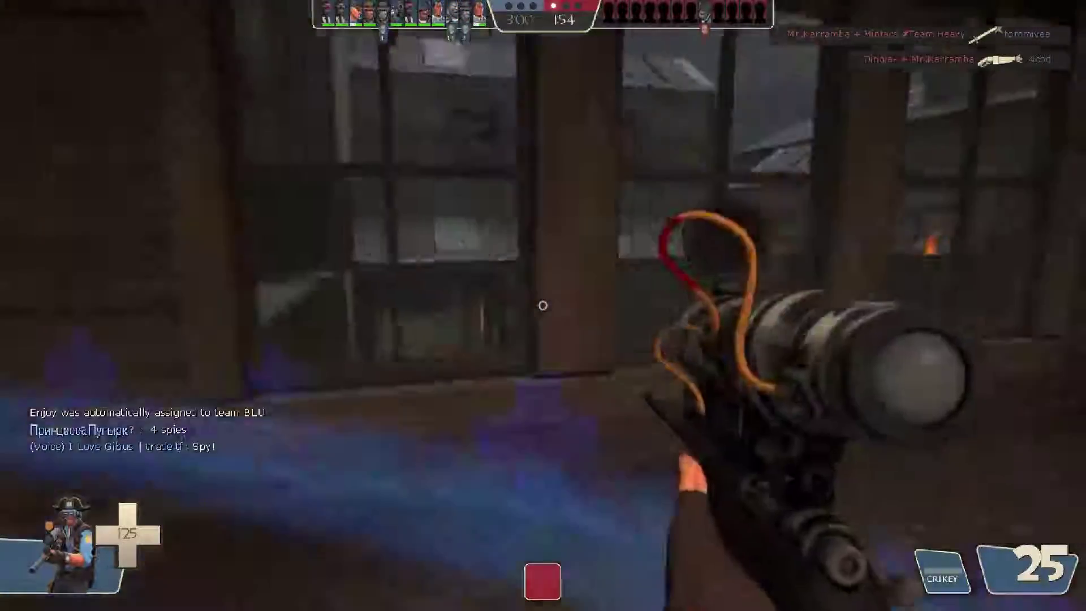
pyautogui.rightClick(543, 305)
pyautogui.click(542, 306)
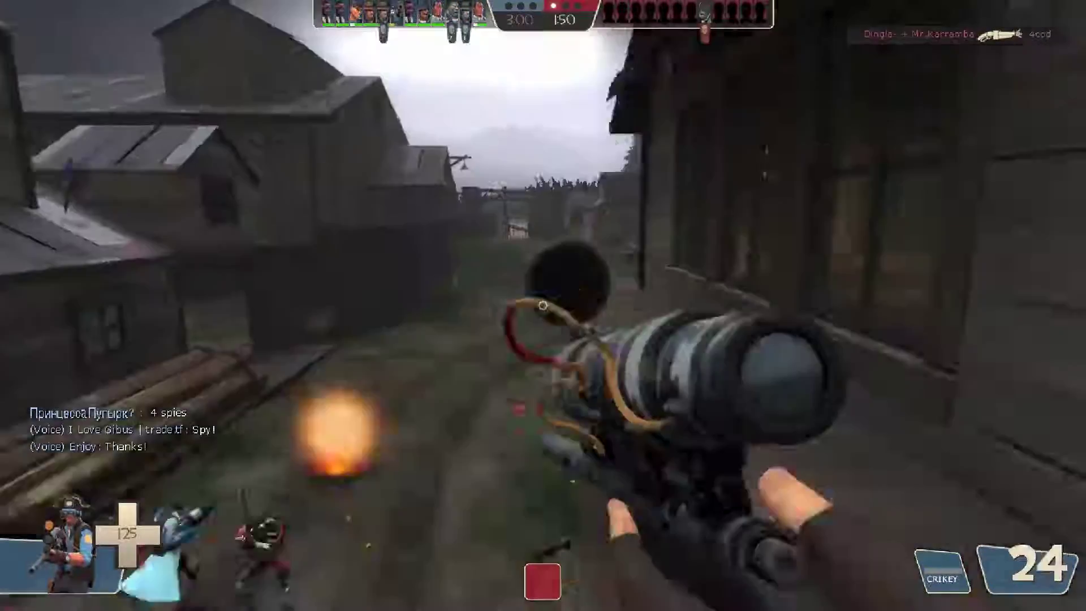
pyautogui.click(542, 306)
pyautogui.click(542, 305)
pyautogui.click(543, 305)
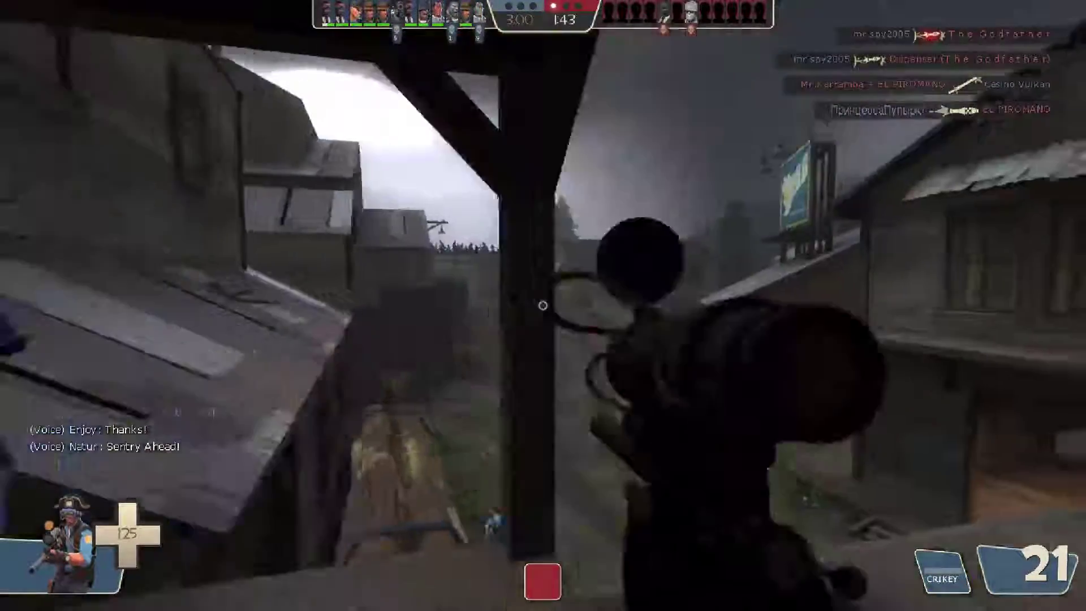
pyautogui.click(543, 306)
pyautogui.click(543, 305)
pyautogui.rightClick(542, 305)
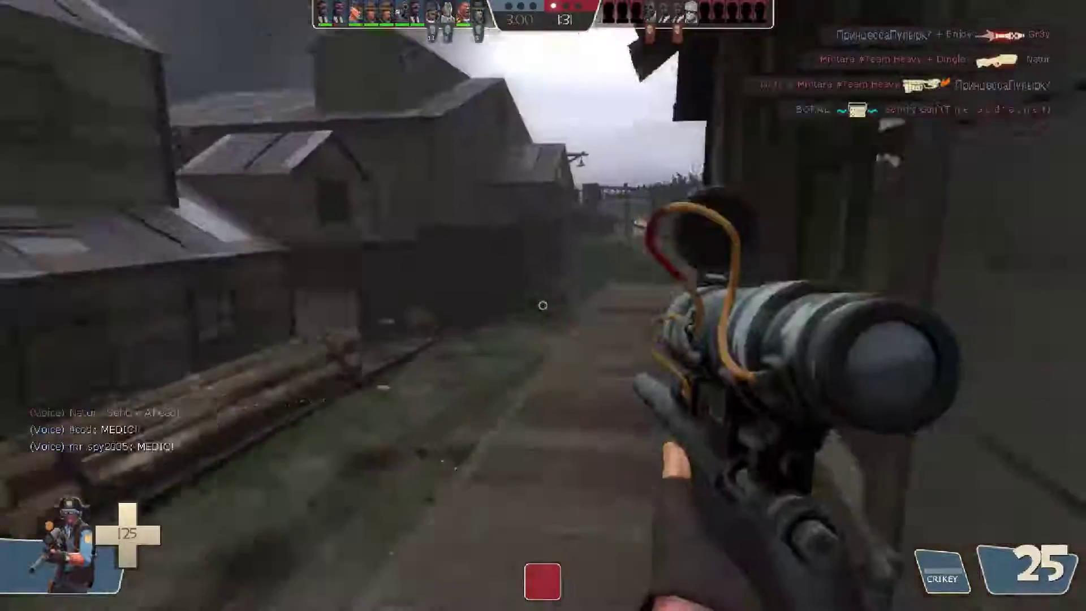
pyautogui.click(543, 305)
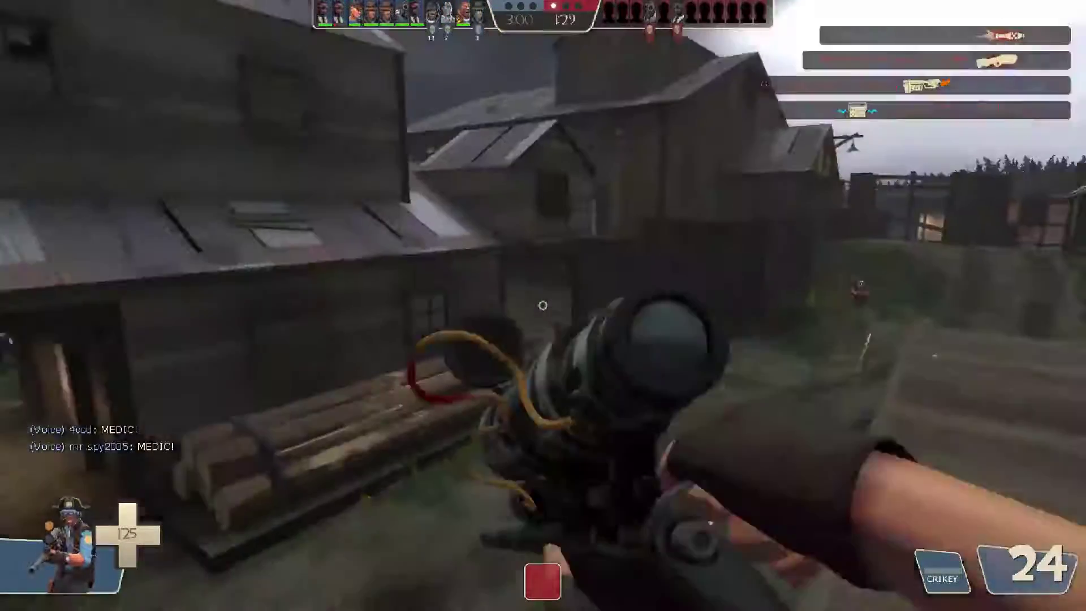
pyautogui.click(542, 305)
pyautogui.rightClick(543, 305)
pyautogui.click(542, 306)
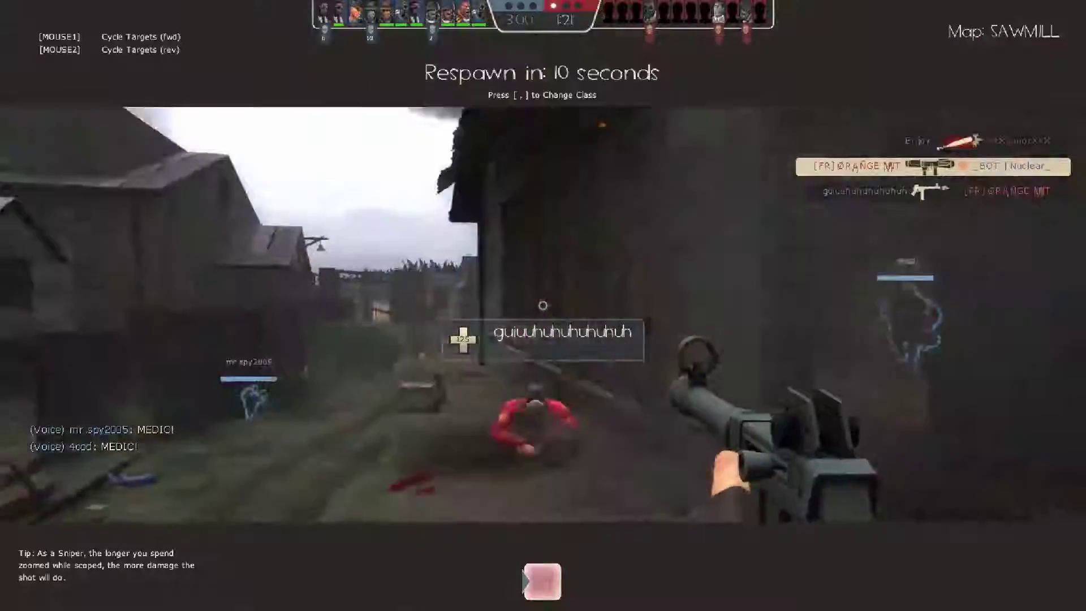
pyautogui.click(543, 306)
pyautogui.click(542, 305)
pyautogui.click(542, 305)
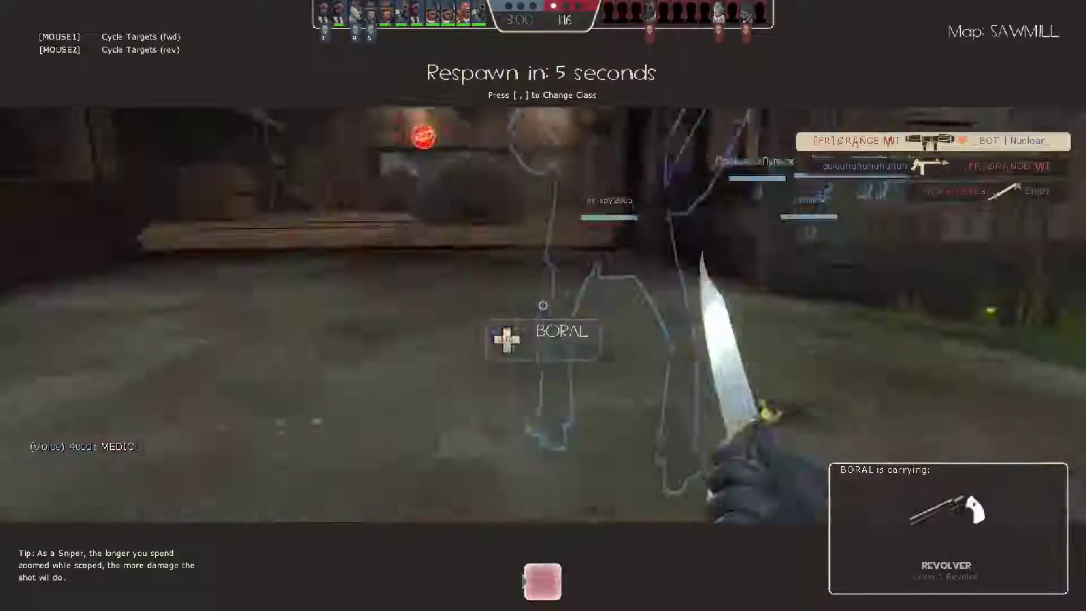
pyautogui.click(542, 305)
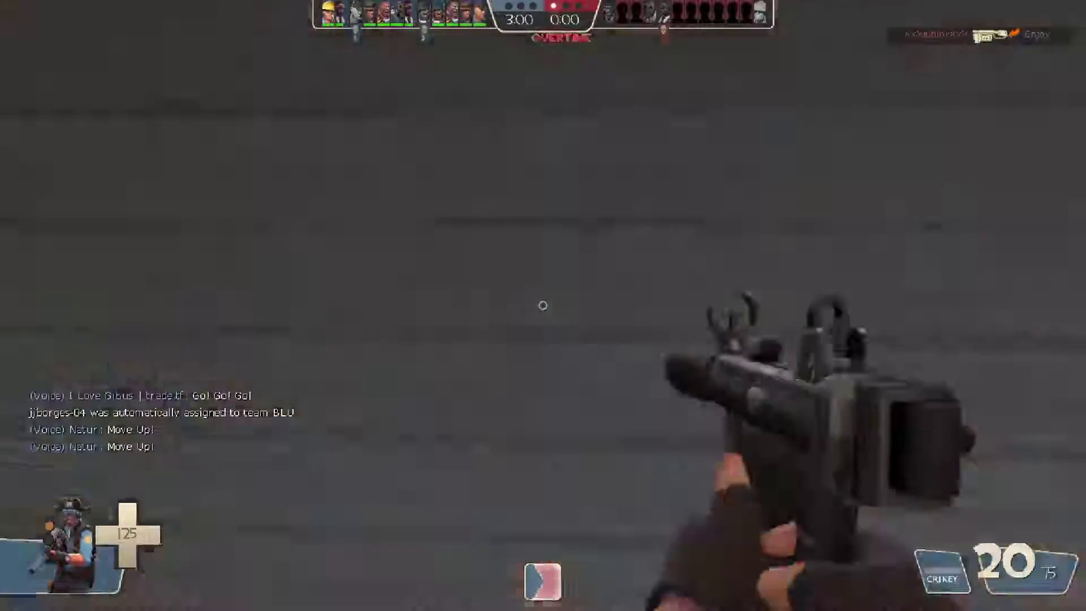
pyautogui.press('1')
pyautogui.press('3')
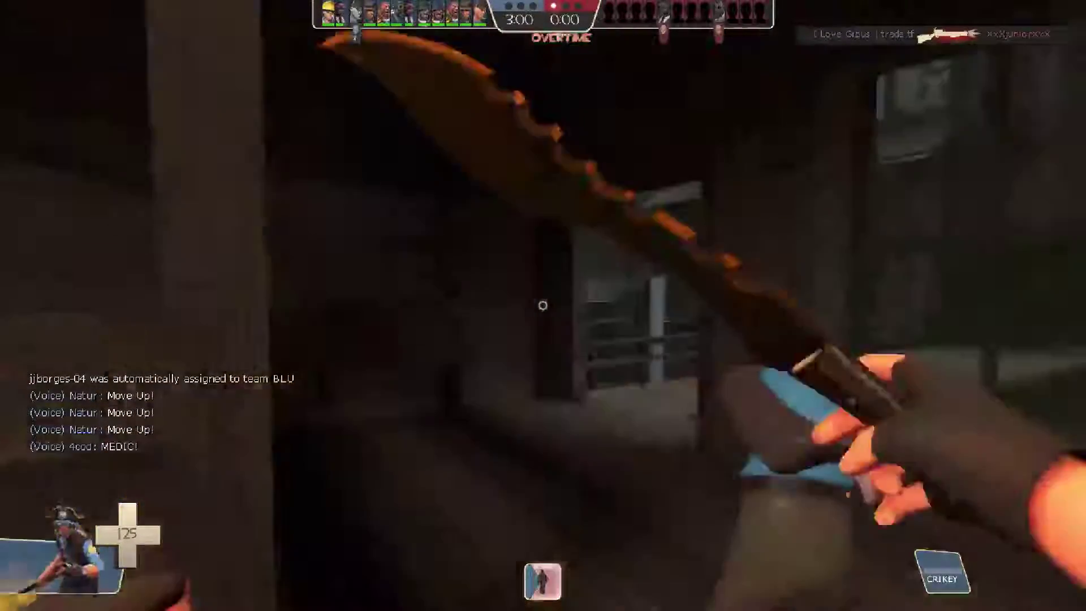
pyautogui.press('1')
pyautogui.rightClick(543, 306)
pyautogui.click(543, 306)
pyautogui.click(543, 305)
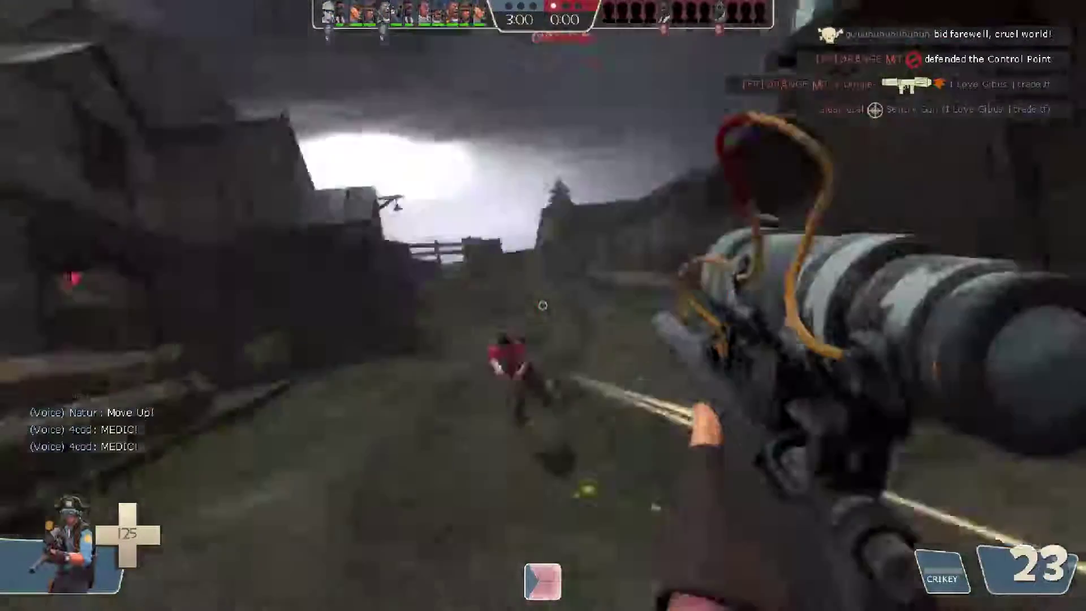
pyautogui.click(543, 305)
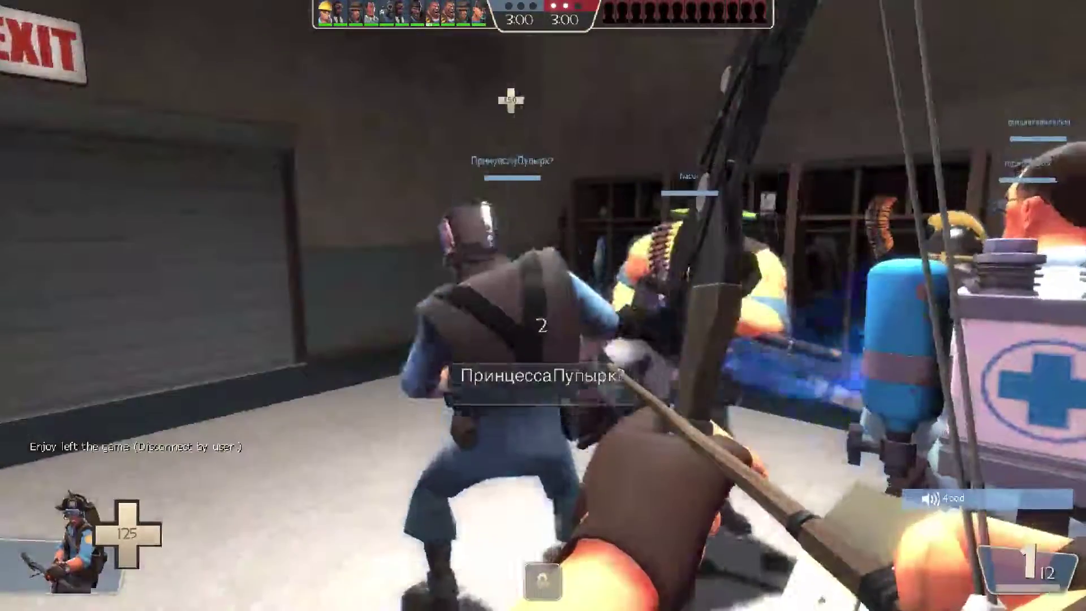
pyautogui.press('w')
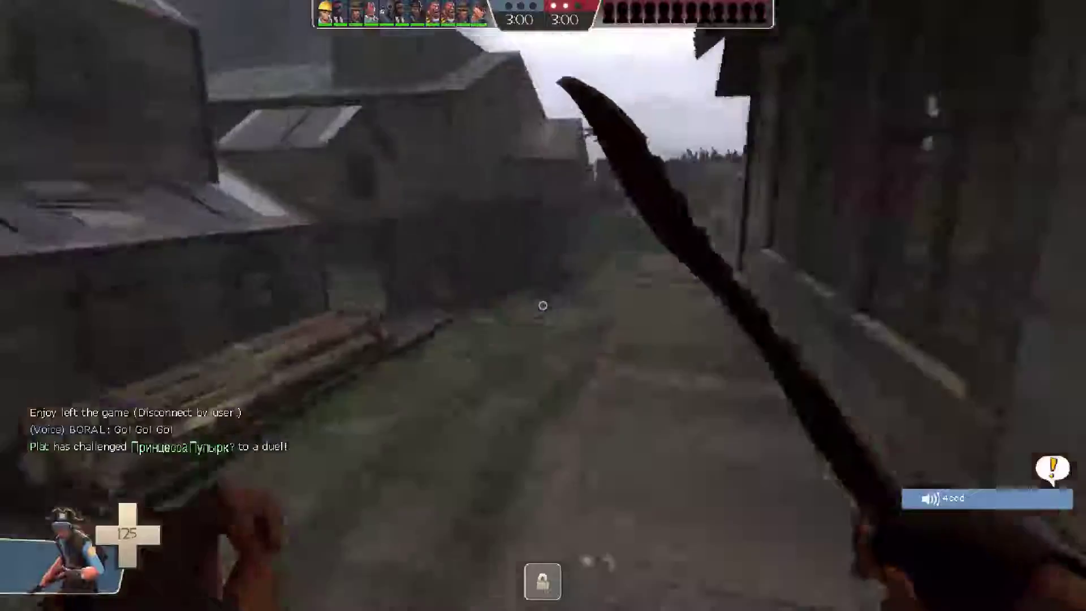
pyautogui.press('w')
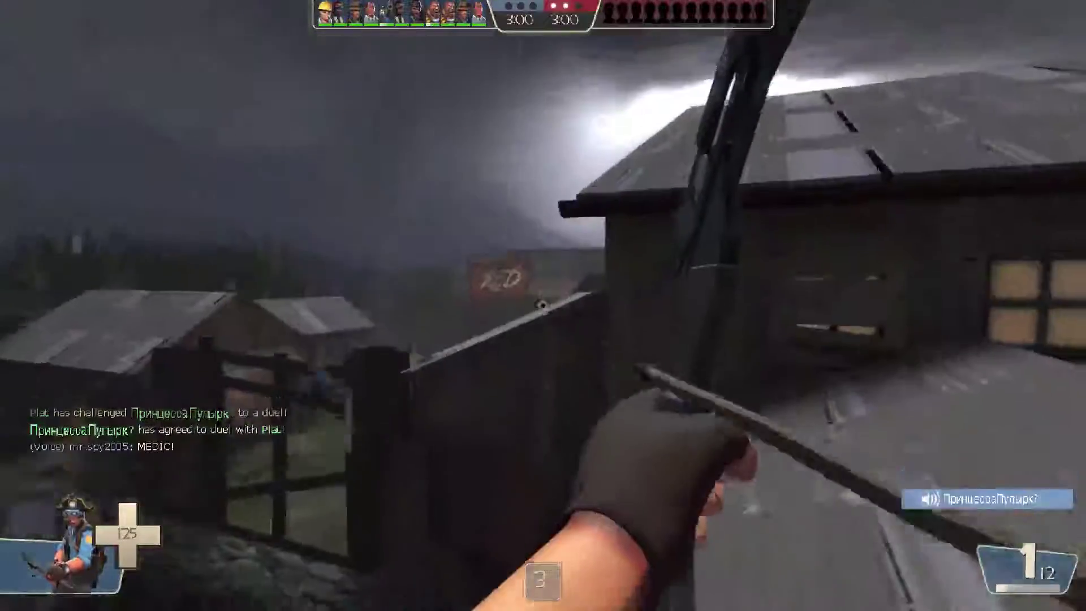
pyautogui.press('w')
pyautogui.click(542, 305)
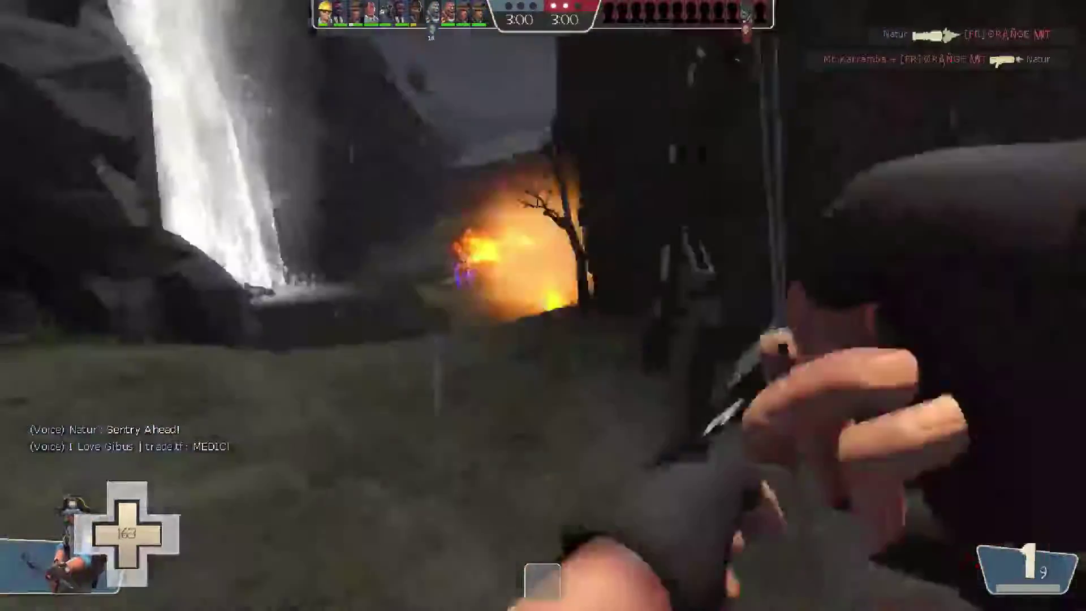
pyautogui.click(543, 306)
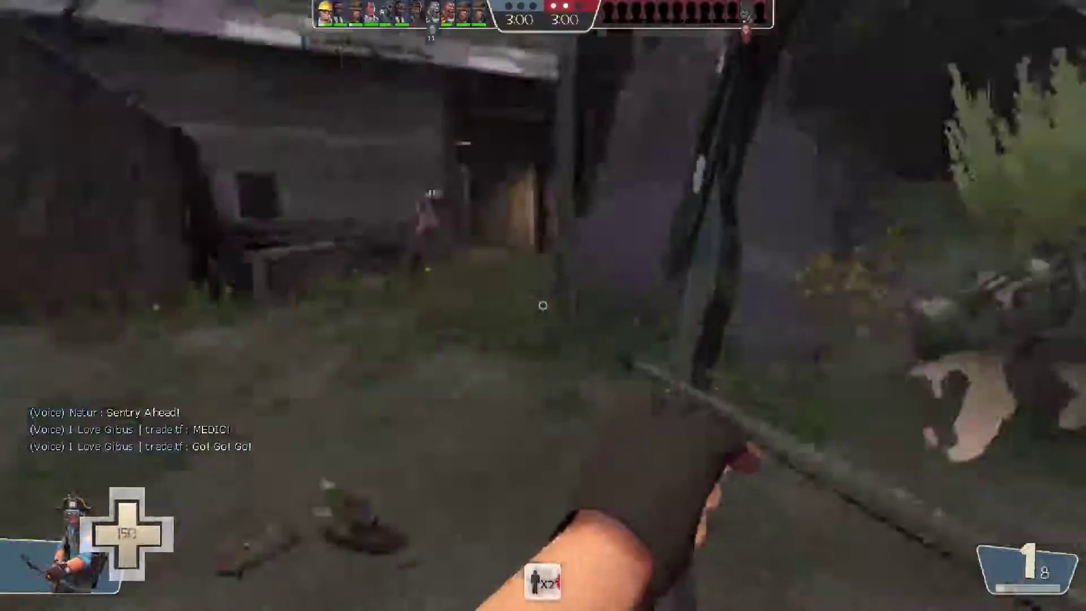
pyautogui.press('w')
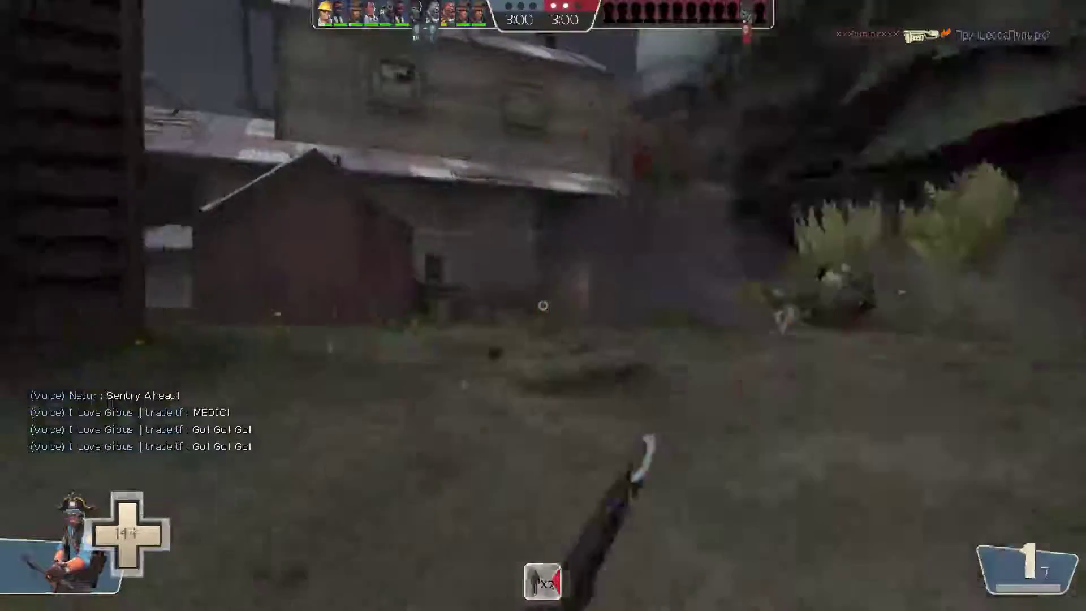
pyautogui.click(543, 305)
pyautogui.press('w')
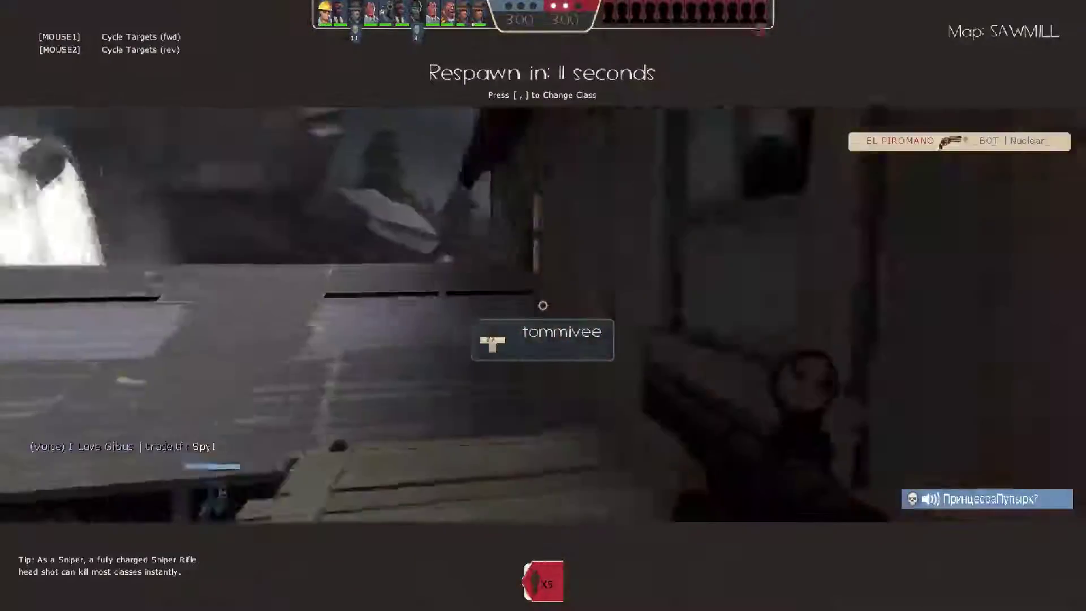
pyautogui.click(543, 305)
pyautogui.click(543, 305)
pyautogui.click(543, 306)
pyautogui.click(542, 305)
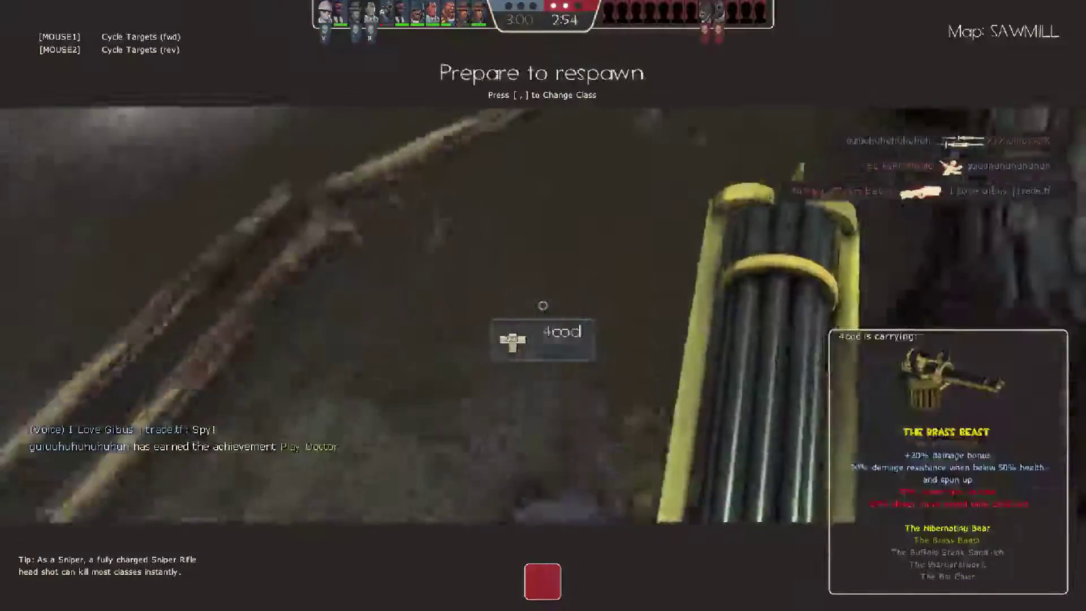
pyautogui.press('w')
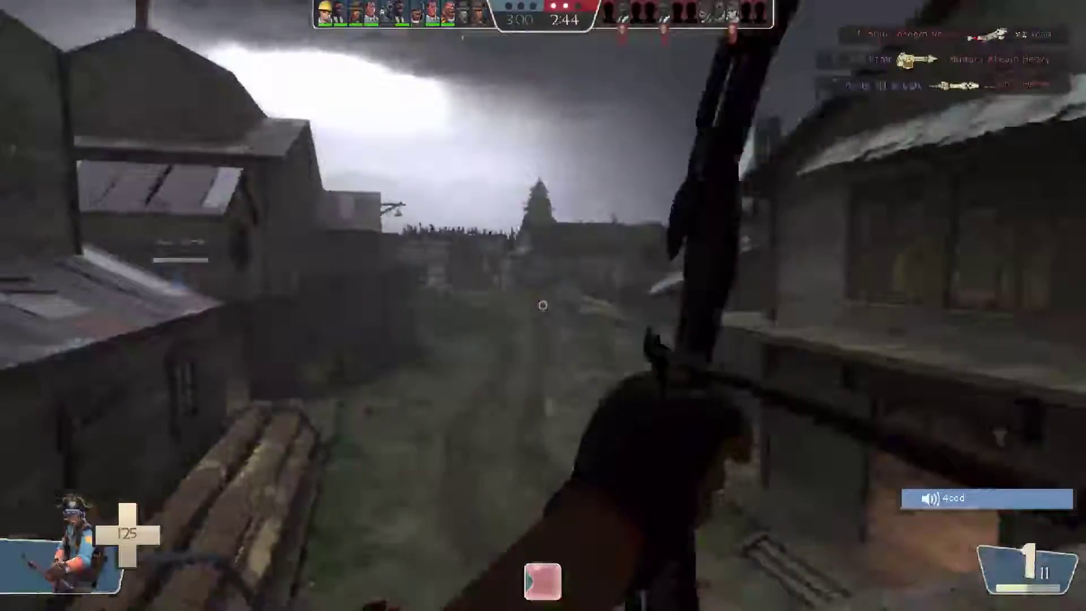
pyautogui.moveTo(542, 306); pyautogui.dragTo(542, 305)
pyautogui.press('w')
pyautogui.press('w')
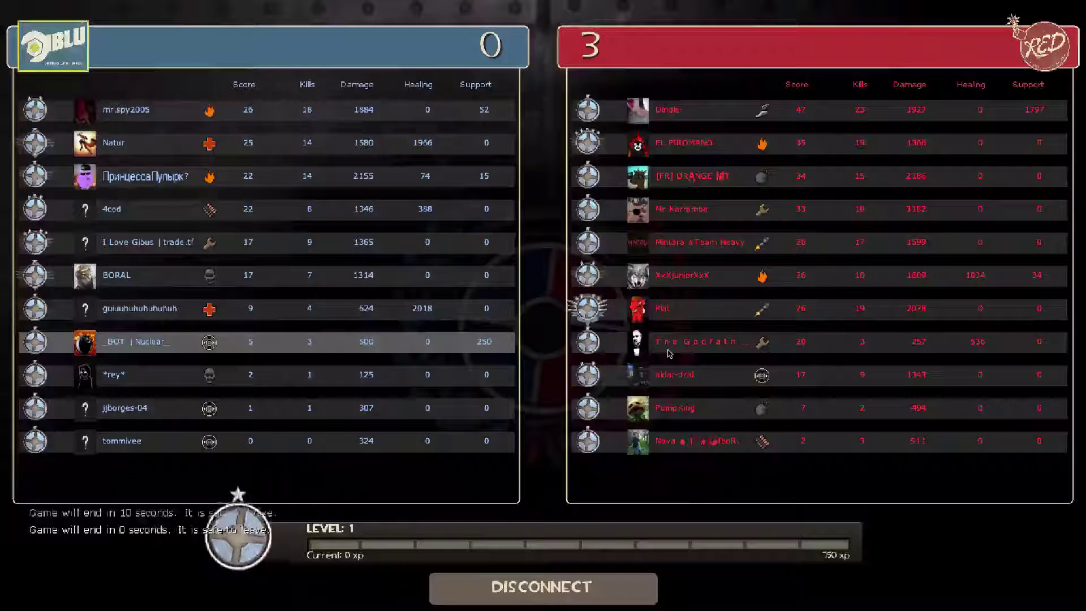
# Step: Leave the final match scoreboard and dismiss the new item notice to resume the game
pyautogui.press('Escape')
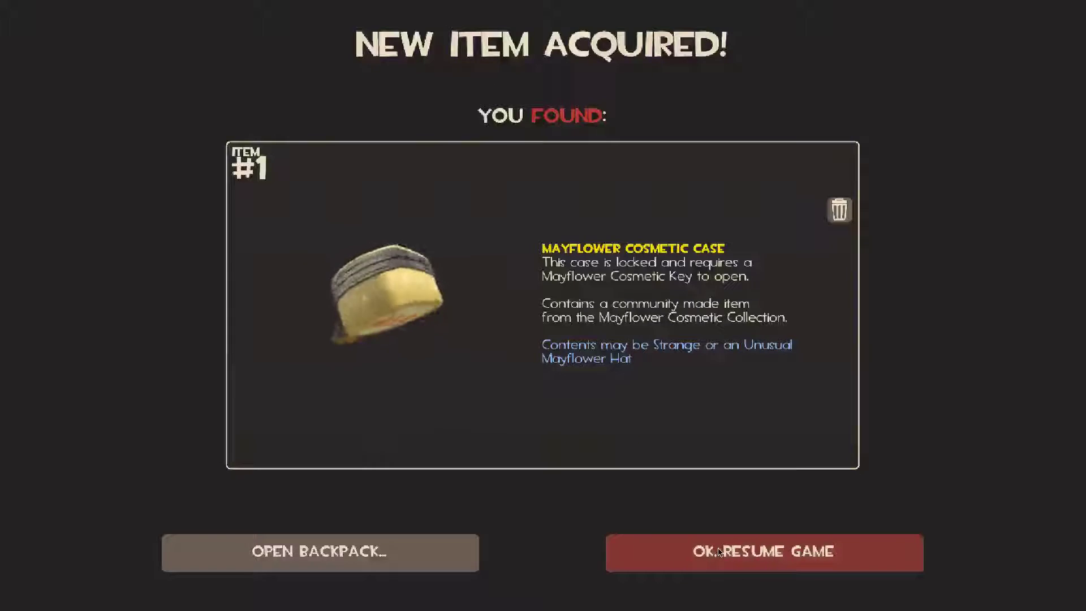
pyautogui.click(720, 551)
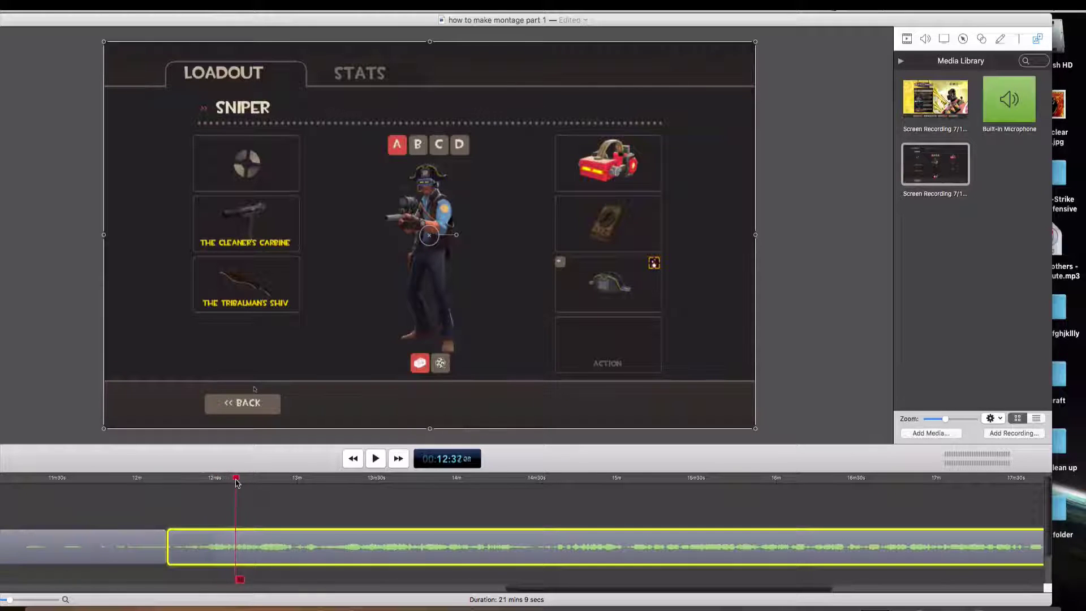
# Step: Find the moment just before the bow kill in the gameplay recording and split the clip there, at 16:26
pyautogui.moveTo(247, 483); pyautogui.dragTo(251, 485)
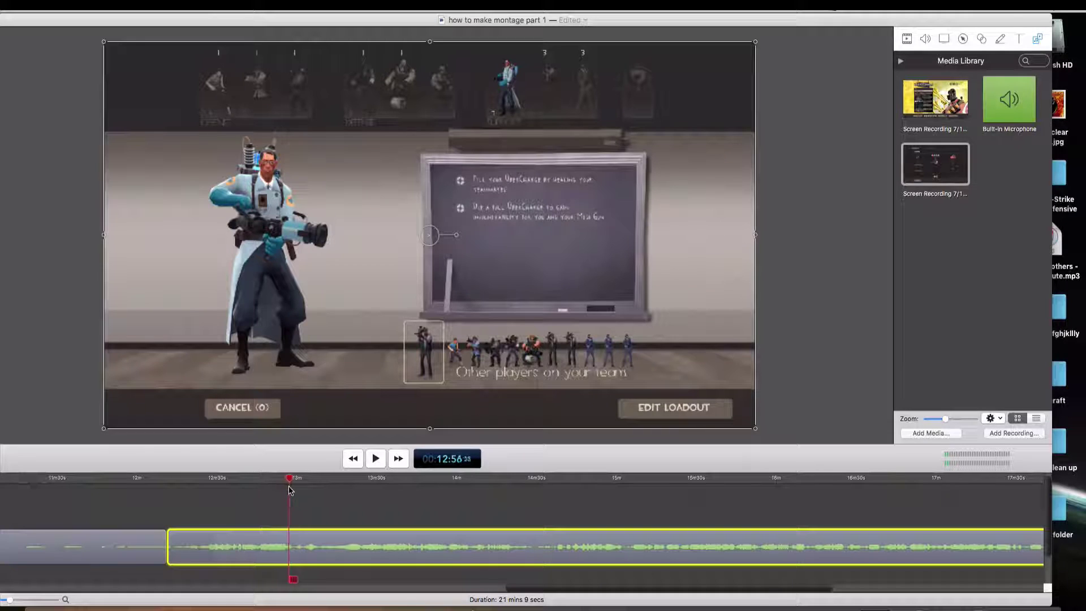
pyautogui.moveTo(305, 492); pyautogui.dragTo(313, 493)
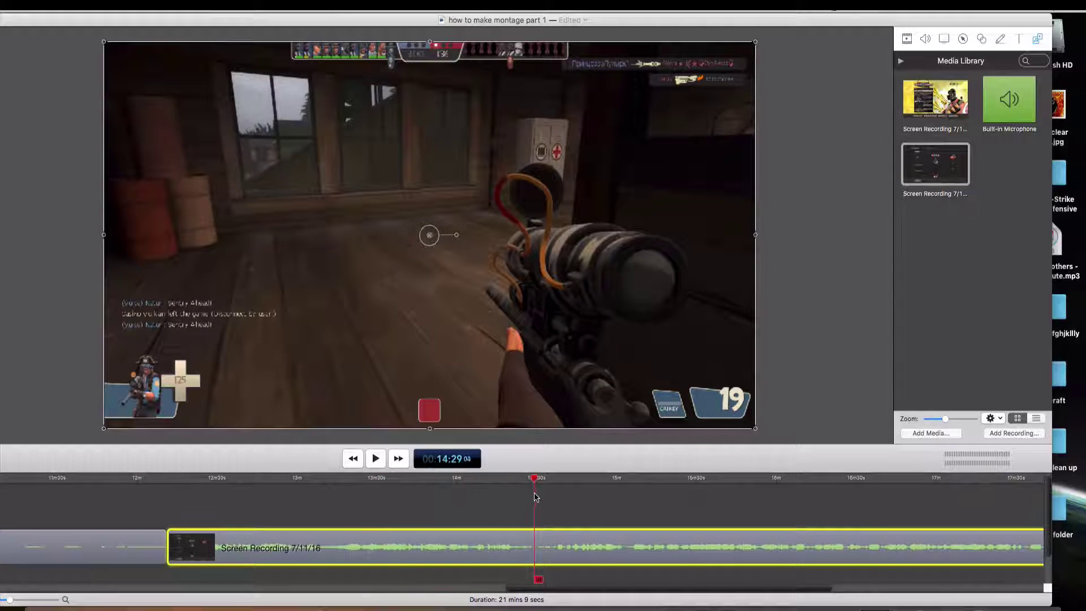
pyautogui.moveTo(536, 497); pyautogui.dragTo(537, 497)
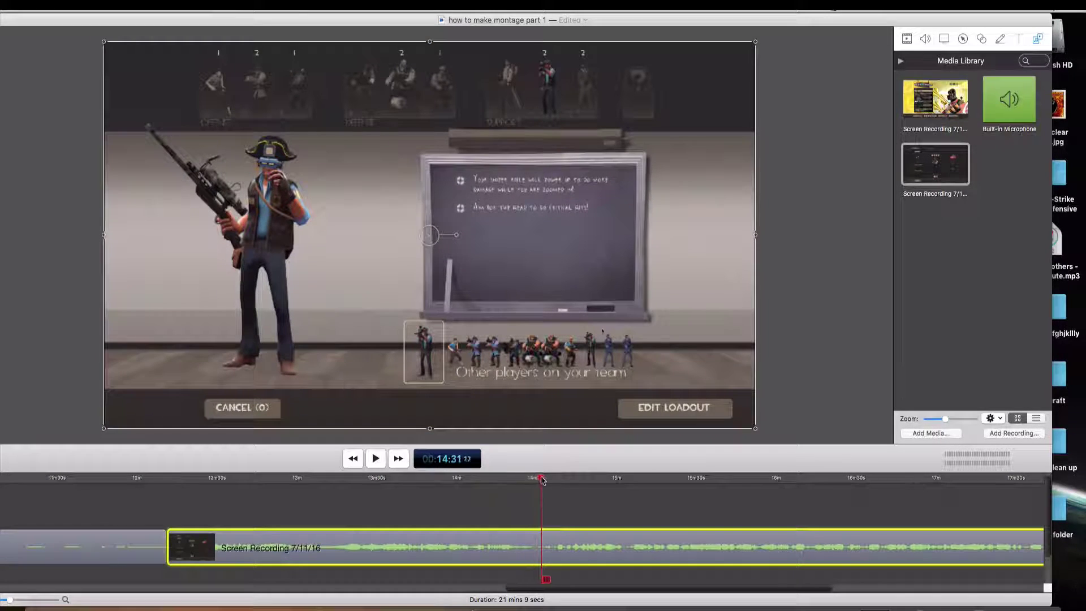
pyautogui.moveTo(586, 481); pyautogui.dragTo(669, 479)
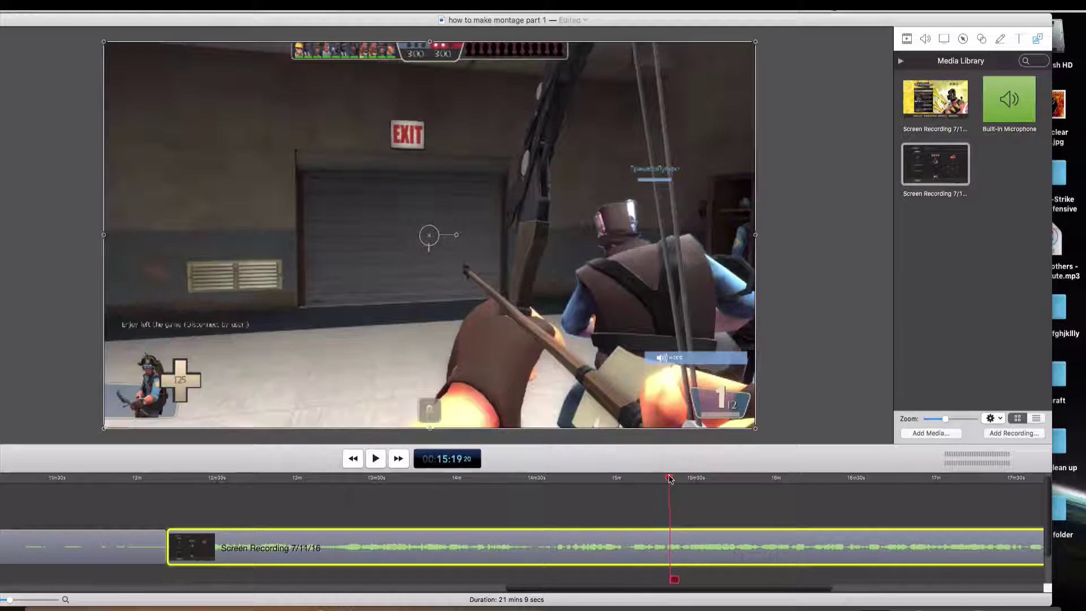
pyautogui.moveTo(698, 479); pyautogui.dragTo(793, 480)
pyautogui.moveTo(687, 591); pyautogui.dragTo(803, 590)
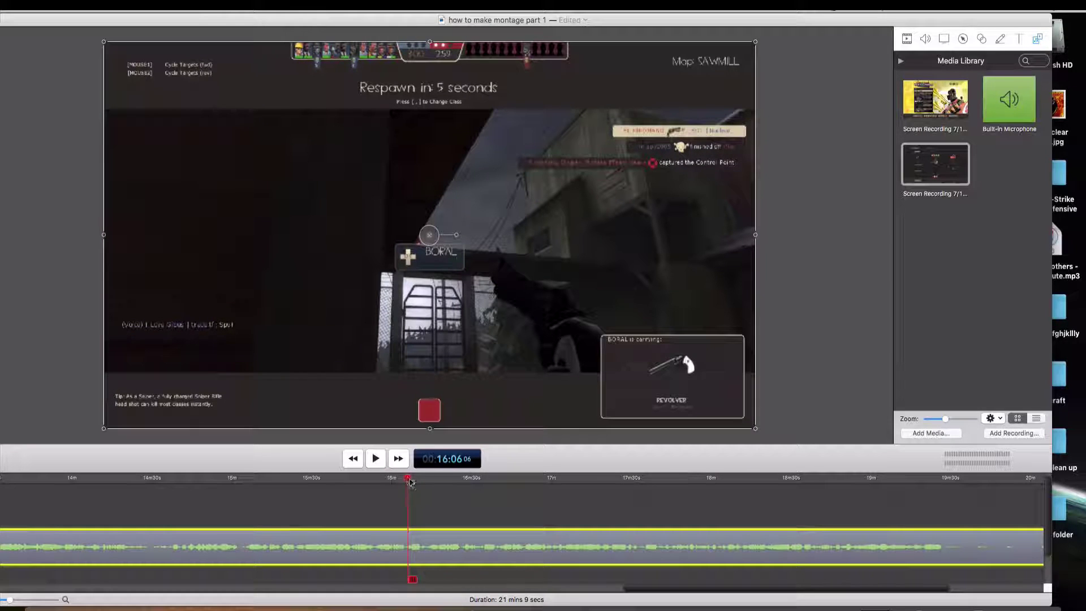
pyautogui.moveTo(409, 479); pyautogui.dragTo(503, 488)
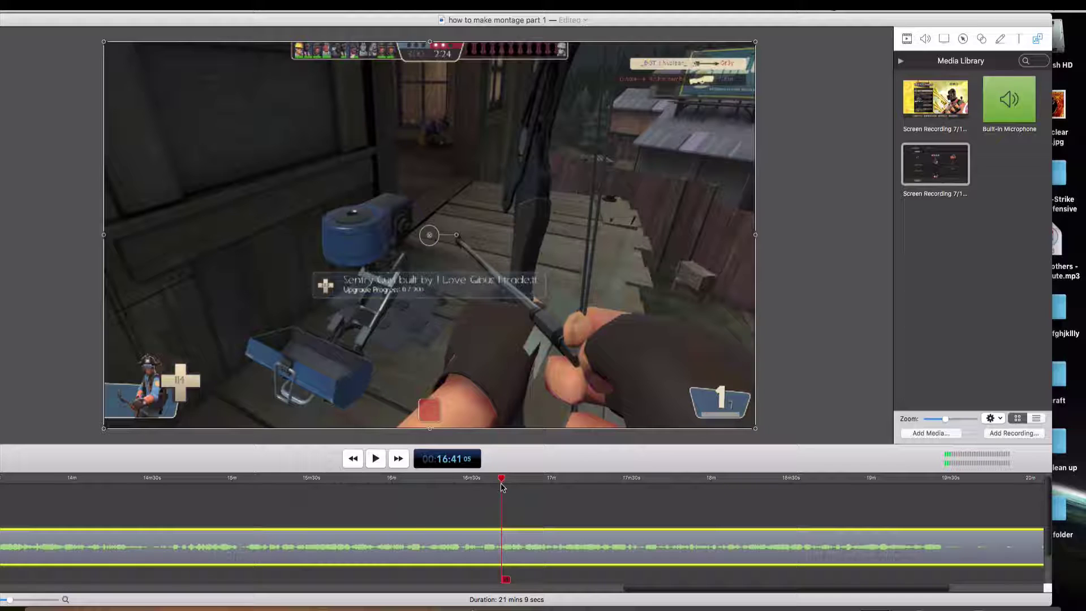
pyautogui.moveTo(503, 485); pyautogui.dragTo(462, 486)
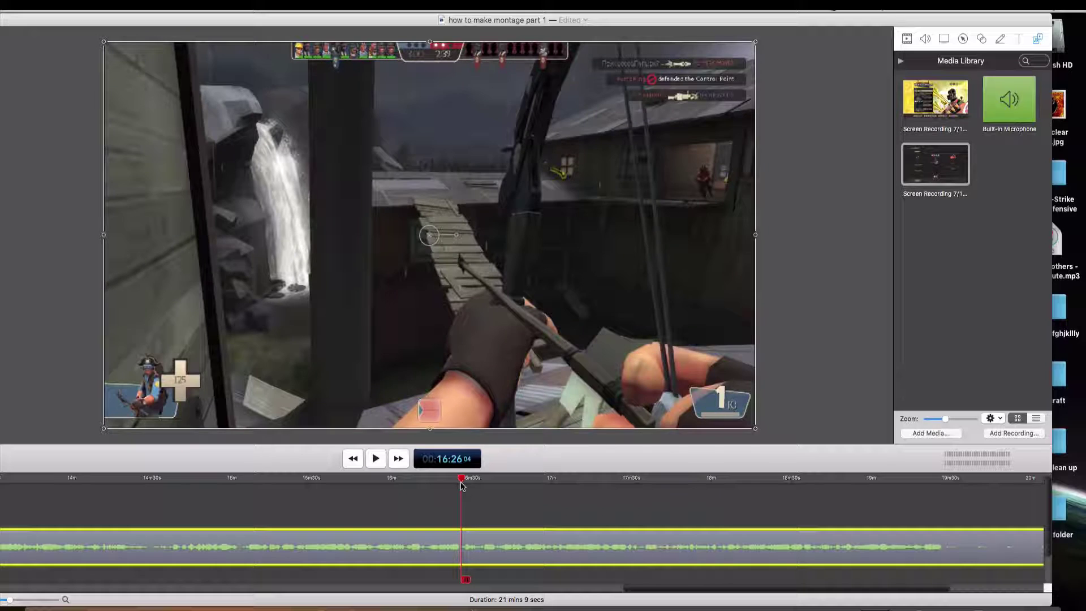
pyautogui.rightClick(460, 536)
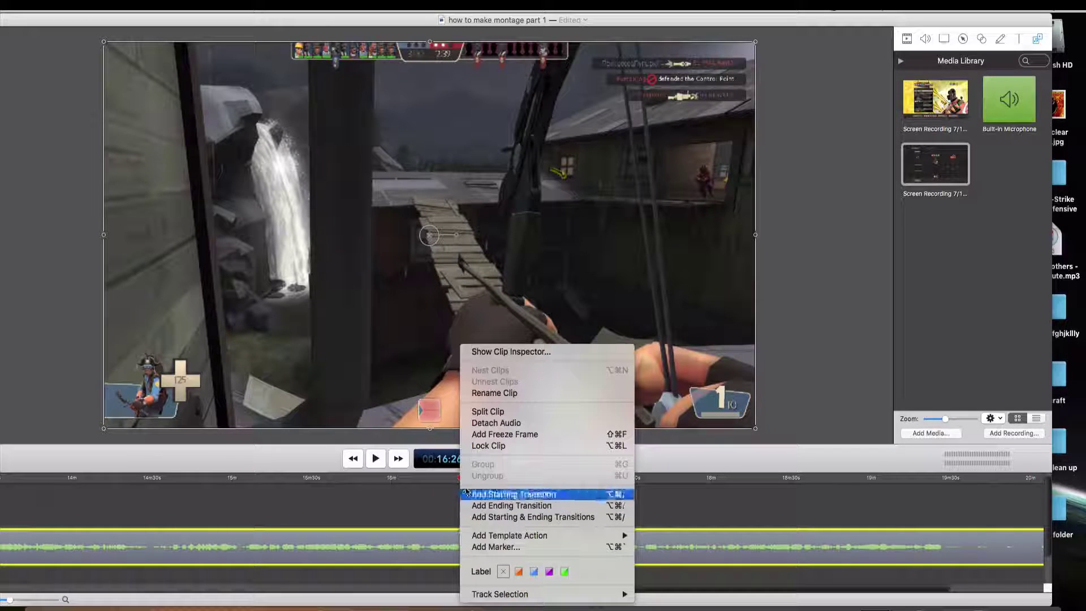
pyautogui.click(477, 409)
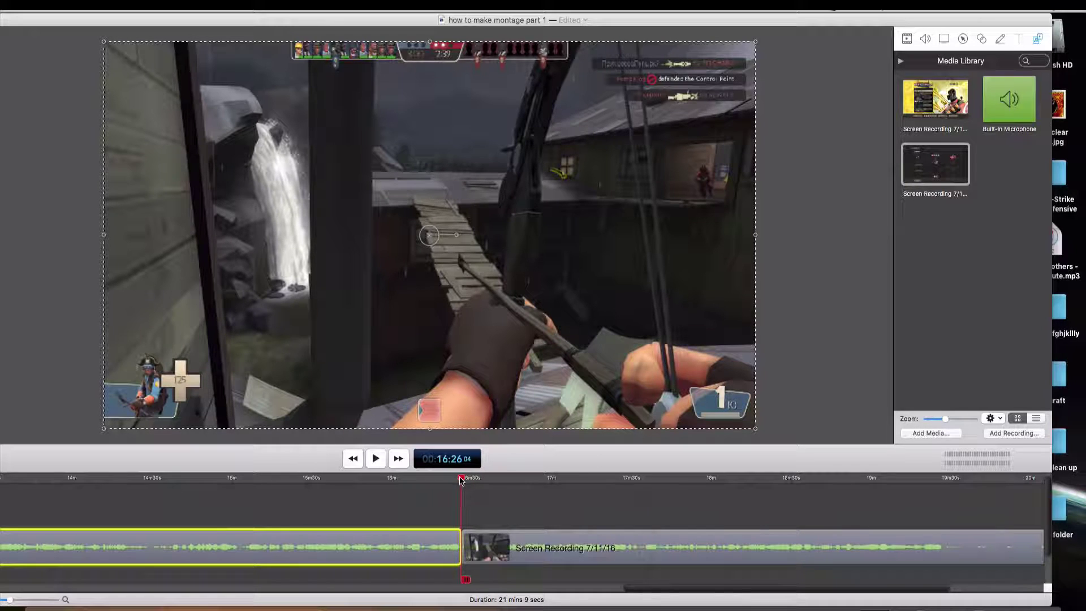
# Step: Play the recording past the bow kill and split the clip again at 16:32 to isolate the highlight
pyautogui.click(376, 459)
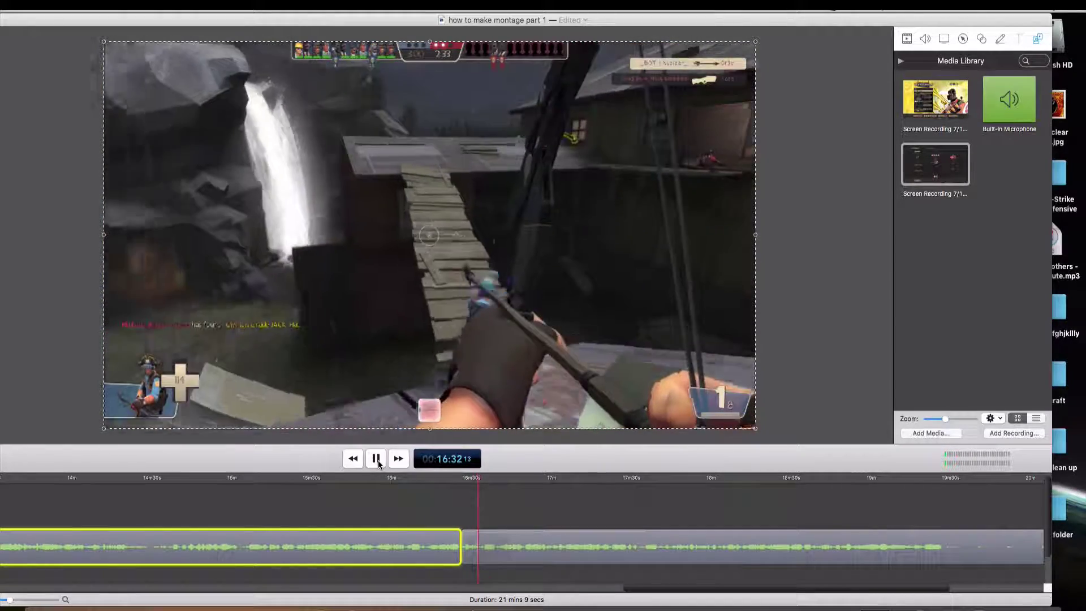
pyautogui.click(378, 463)
pyautogui.rightClick(478, 549)
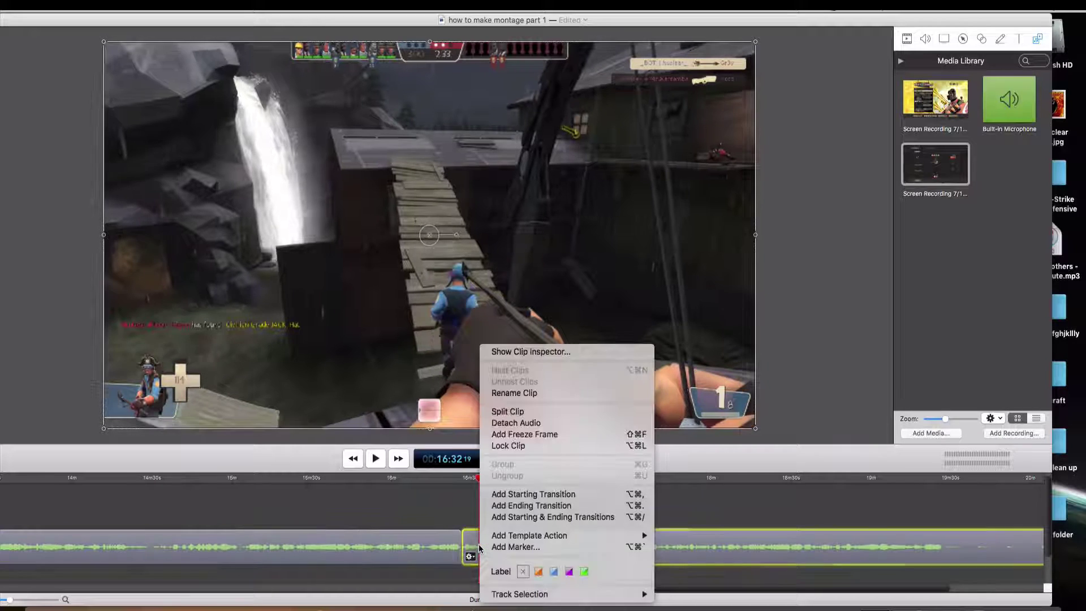
pyautogui.click(519, 415)
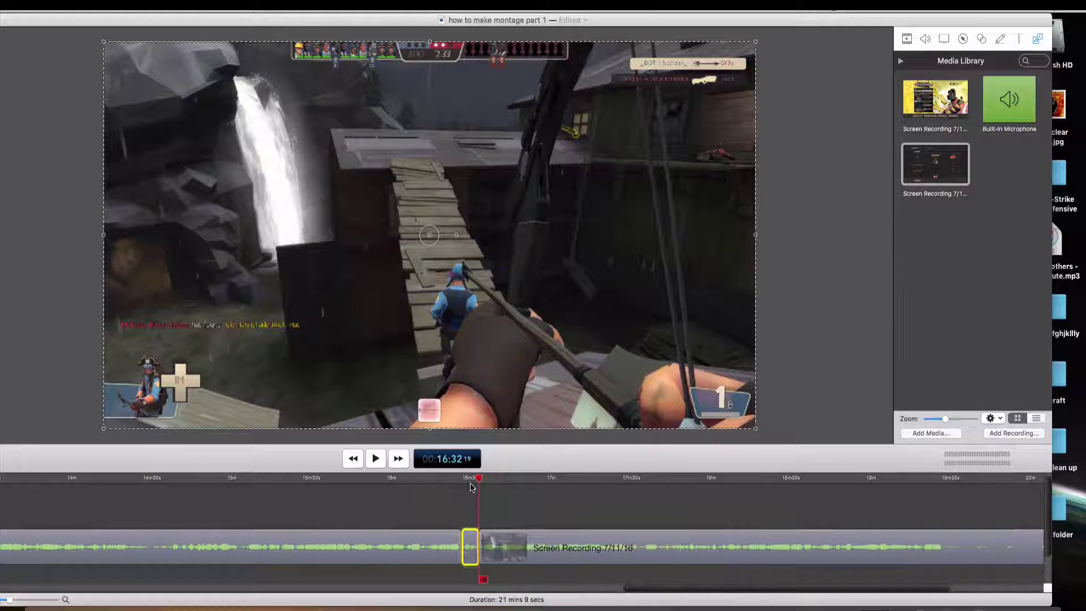
# Step: Preview the isolated highlight segment from its start at 16:26
pyautogui.moveTo(479, 479); pyautogui.dragTo(459, 485)
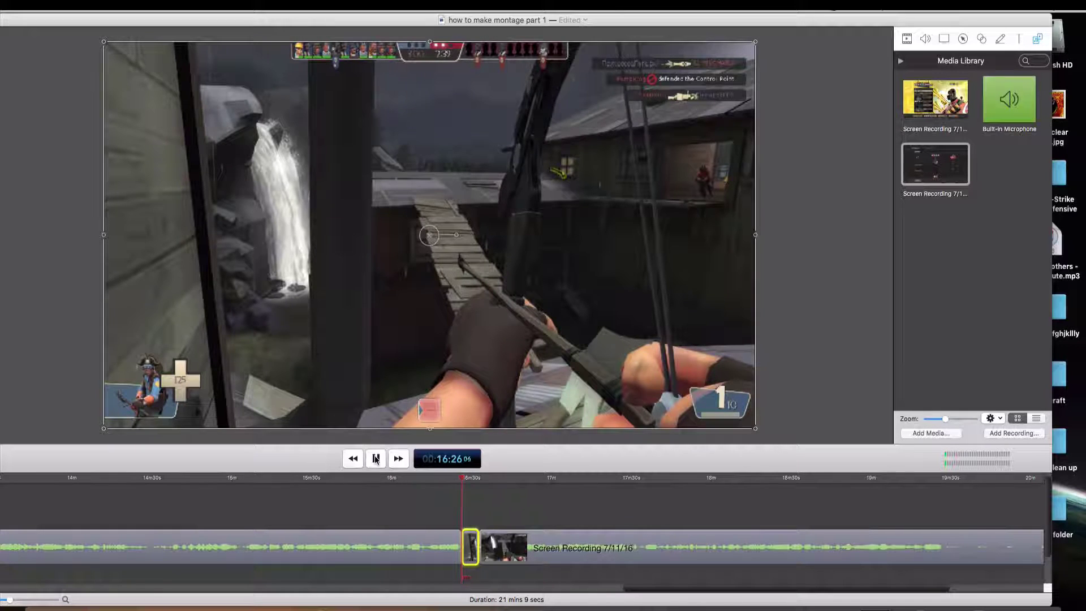
pyautogui.click(376, 458)
pyautogui.click(376, 458)
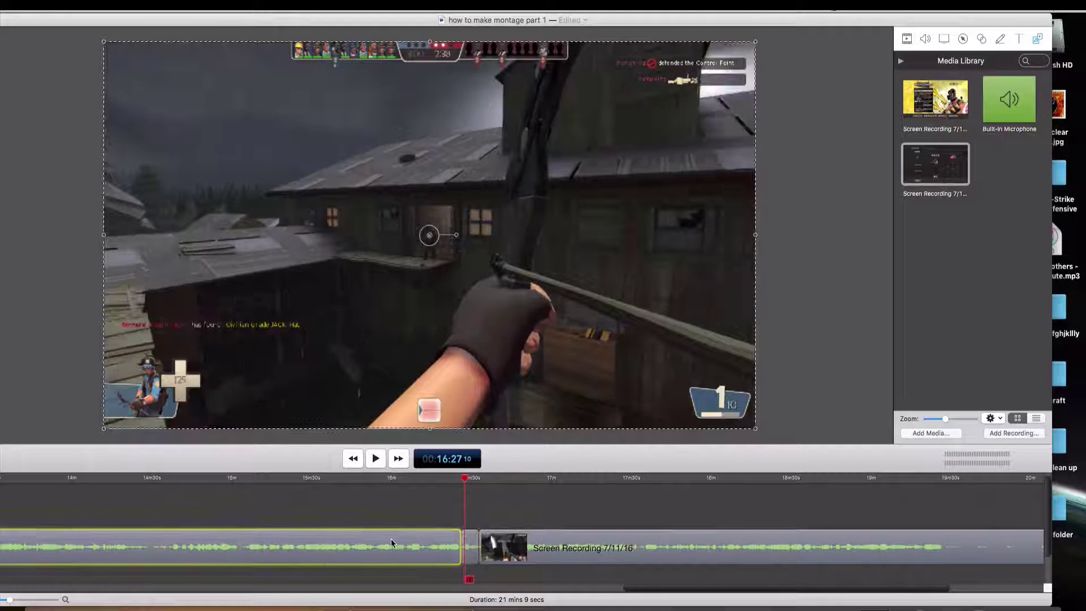
# Step: Delete the unwanted gameplay segment that comes directly before the highlight starting at 16:26
pyautogui.click(392, 538)
pyautogui.moveTo(650, 587); pyautogui.dragTo(466, 586)
pyautogui.hscroll(10, 466, 575)
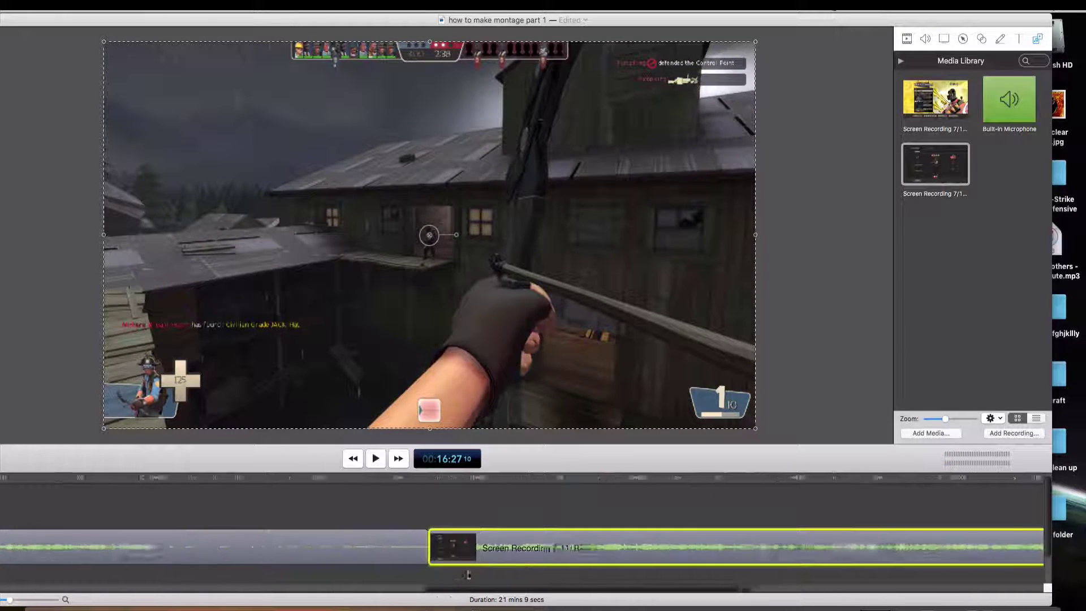
pyautogui.click(858, 478)
pyautogui.moveTo(858, 479); pyautogui.dragTo(804, 479)
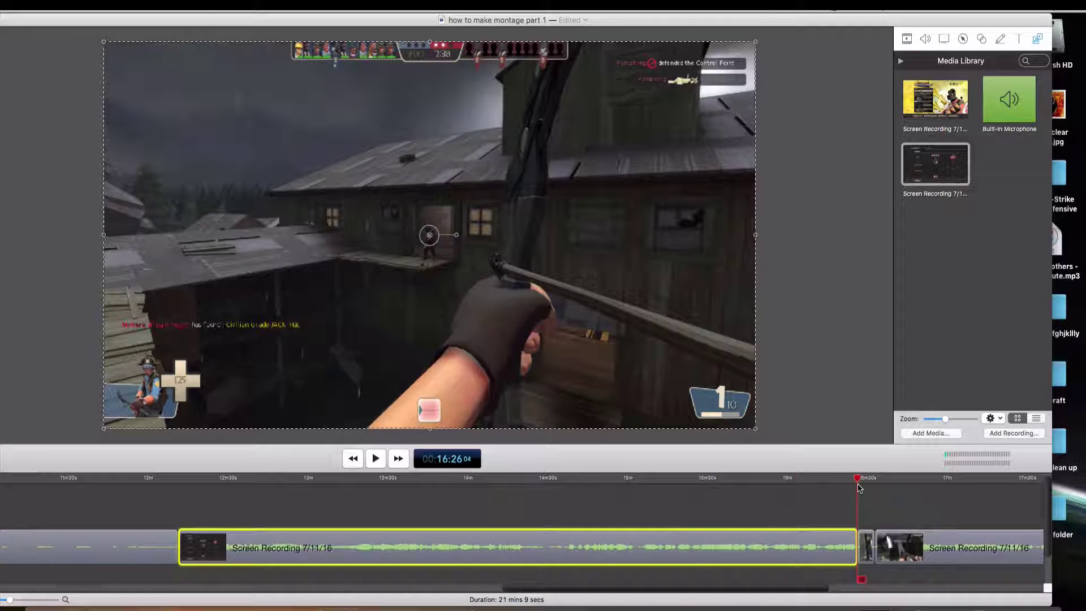
pyautogui.press('Delete')
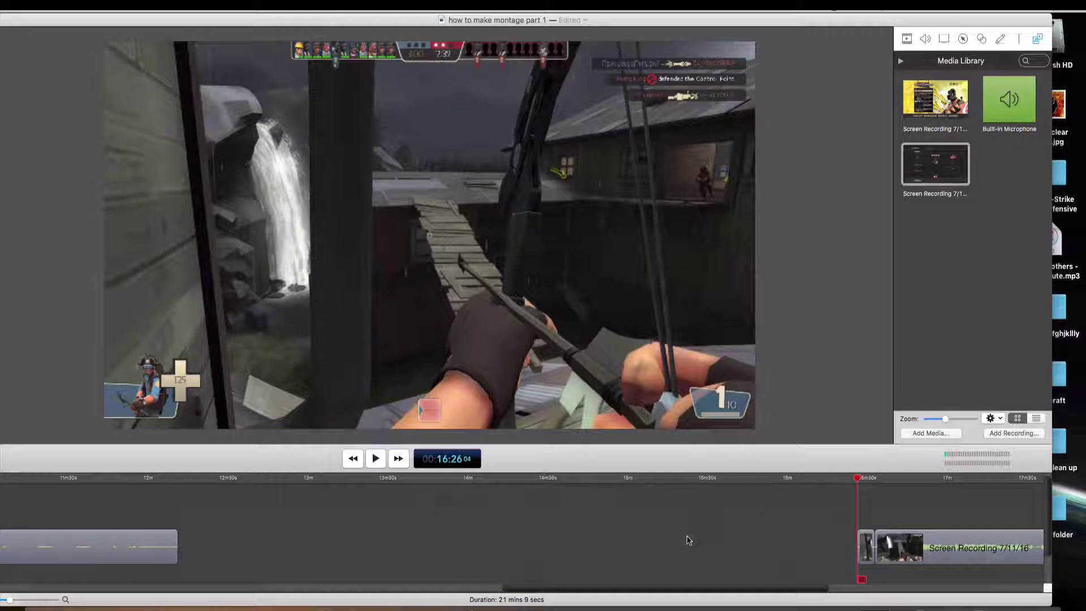
# Step: Play the remaining recording onward from 16:32 to find the next kill, pausing at 17:09
pyautogui.hscroll(10, 574, 577)
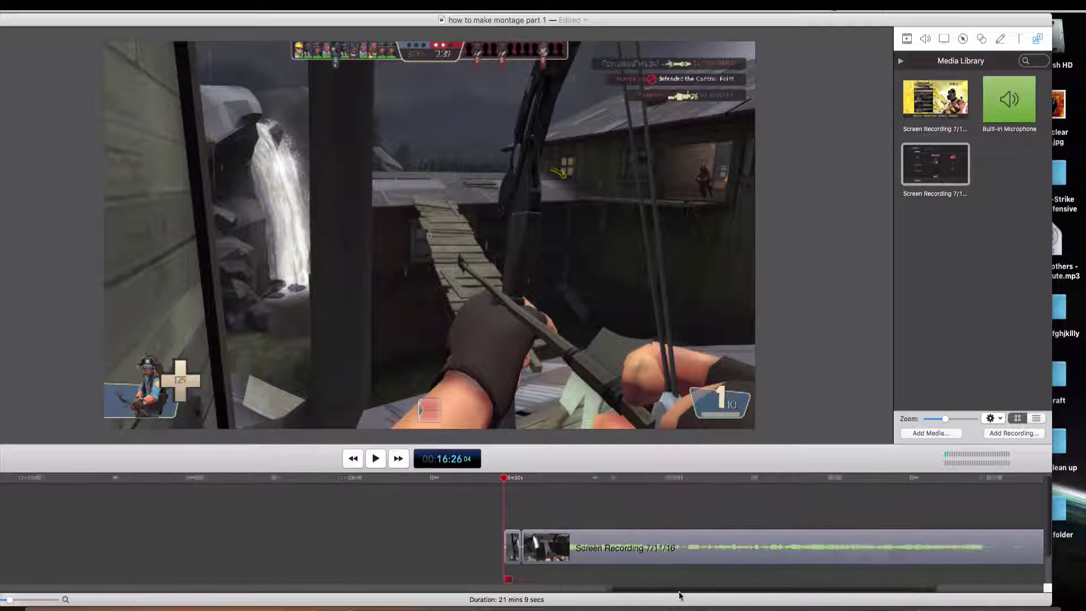
pyautogui.hscroll(8, 622, 591)
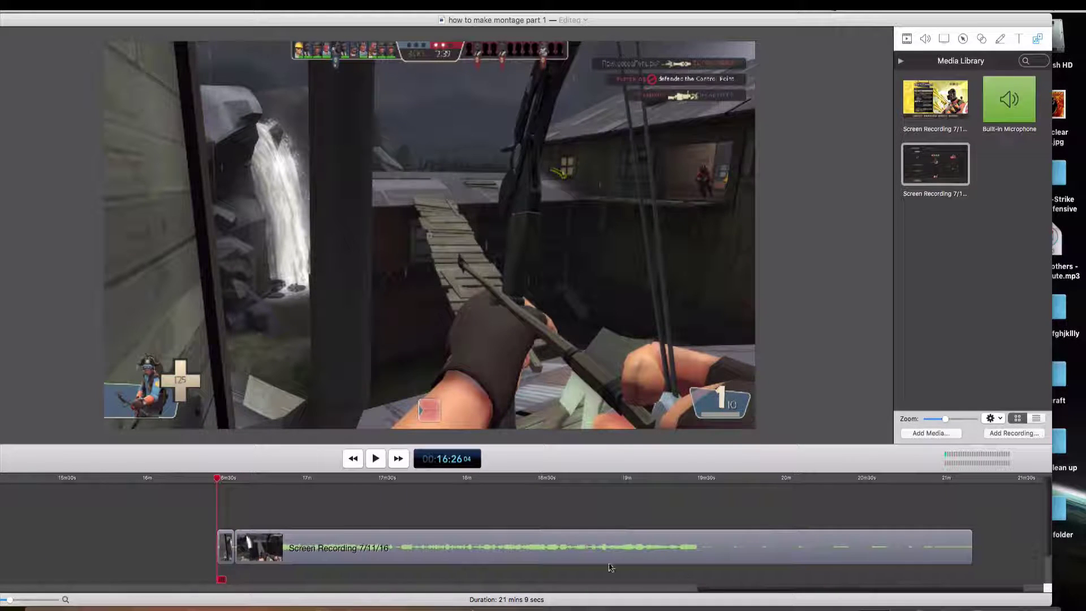
pyautogui.moveTo(216, 483); pyautogui.dragTo(232, 481)
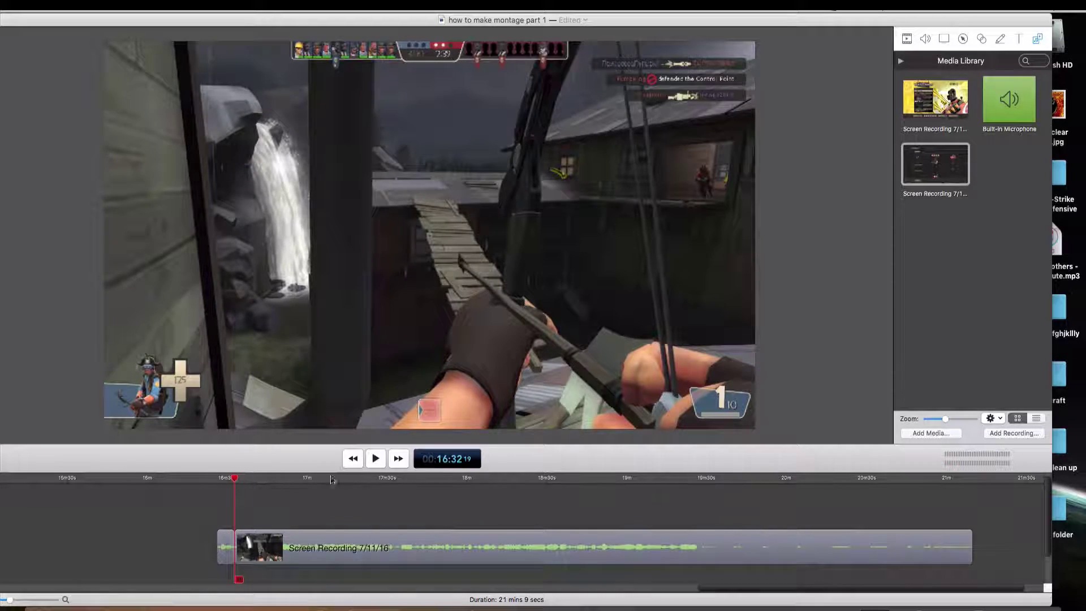
pyautogui.click(376, 461)
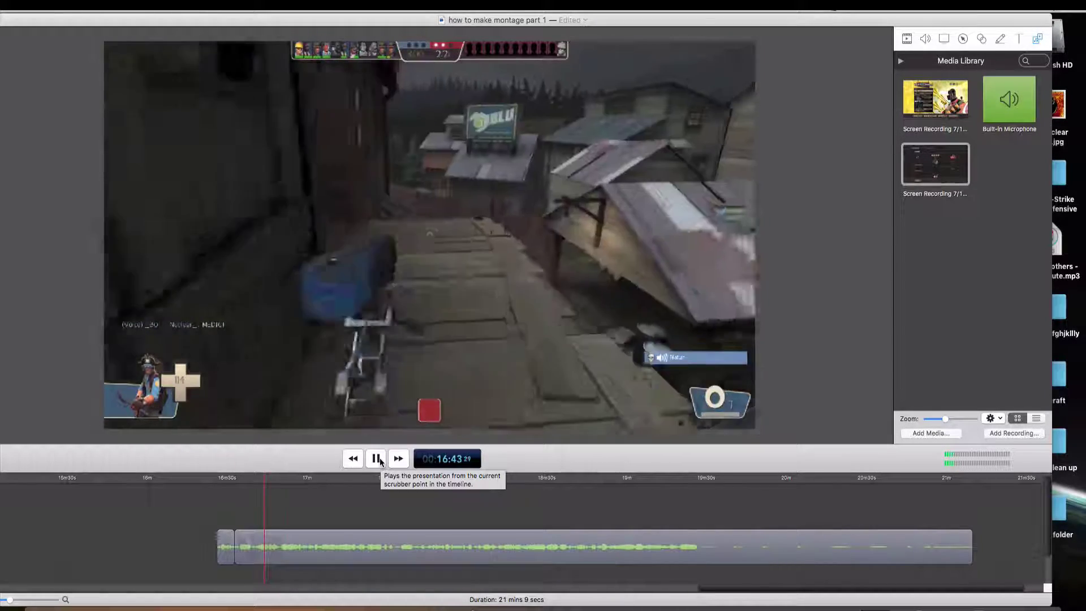
pyautogui.moveTo(268, 479); pyautogui.dragTo(287, 477)
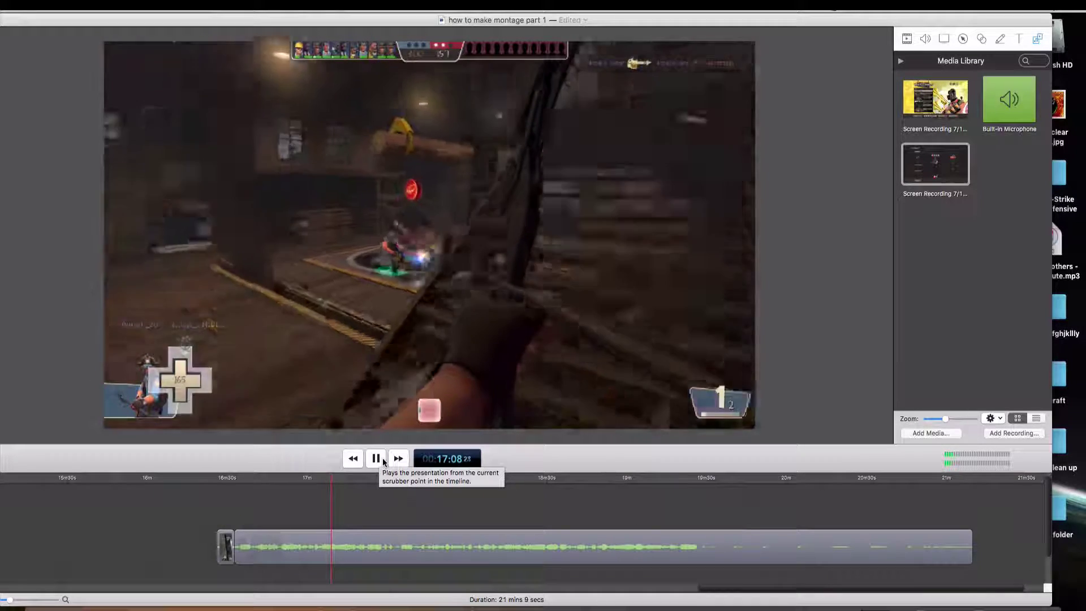
pyautogui.click(383, 461)
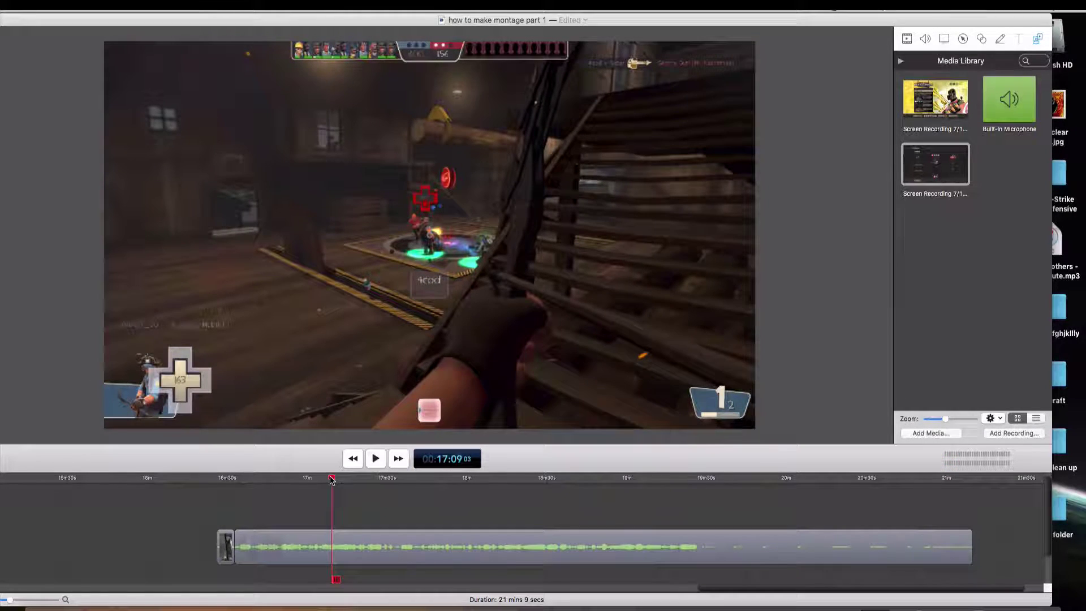
# Step: Replay from 17:04, split the clip at 17:08 just before the kills, and delete the portion preceding the split
pyautogui.moveTo(332, 480); pyautogui.dragTo(320, 481)
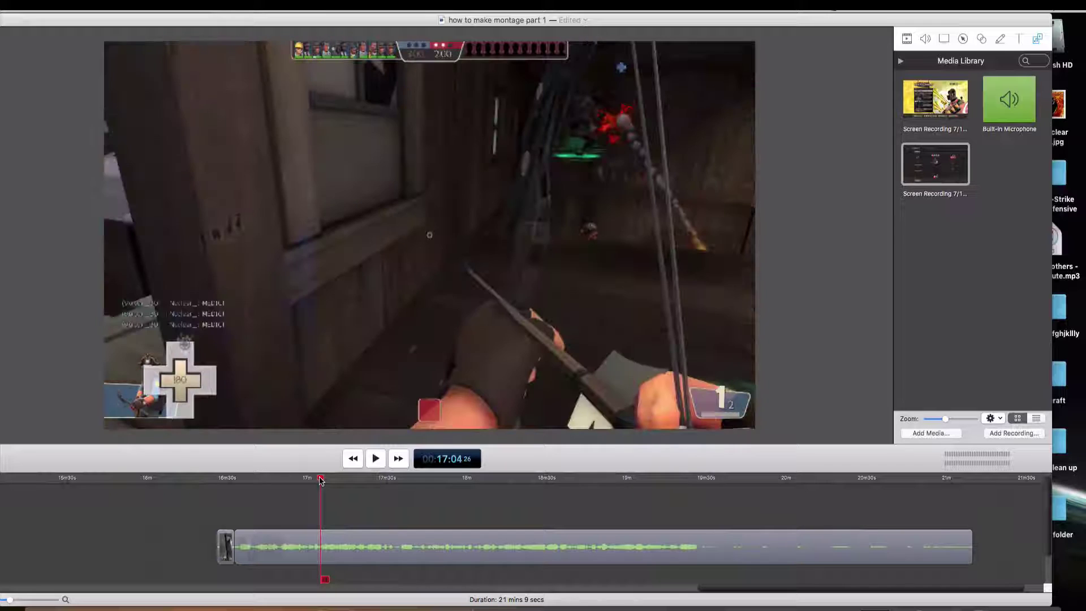
pyautogui.press('space')
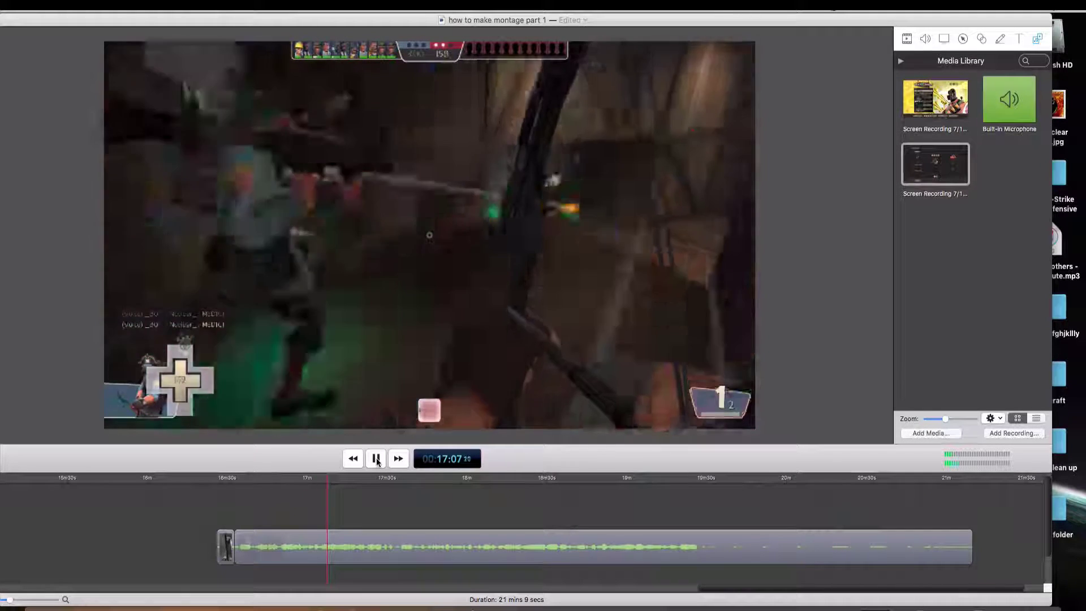
pyautogui.click(376, 459)
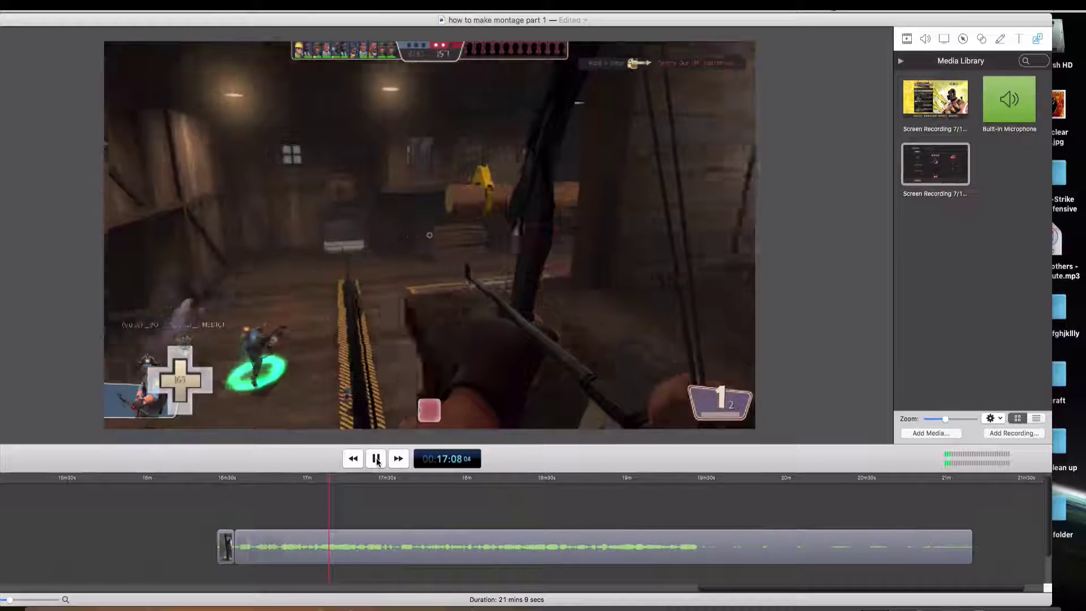
pyautogui.rightClick(331, 542)
pyautogui.press('Escape')
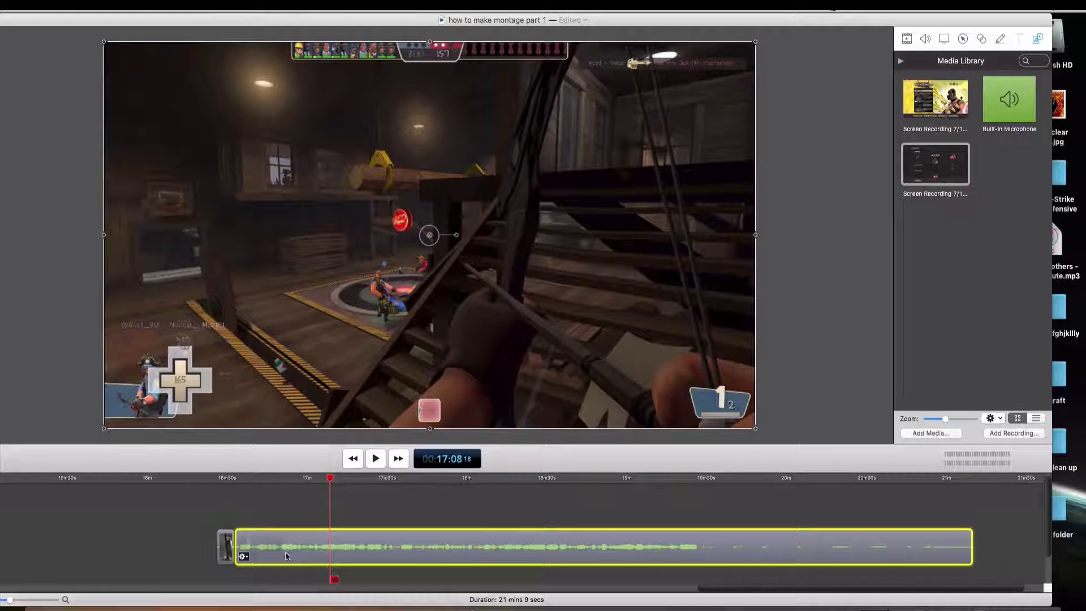
pyautogui.press('t')
pyautogui.press('Delete')
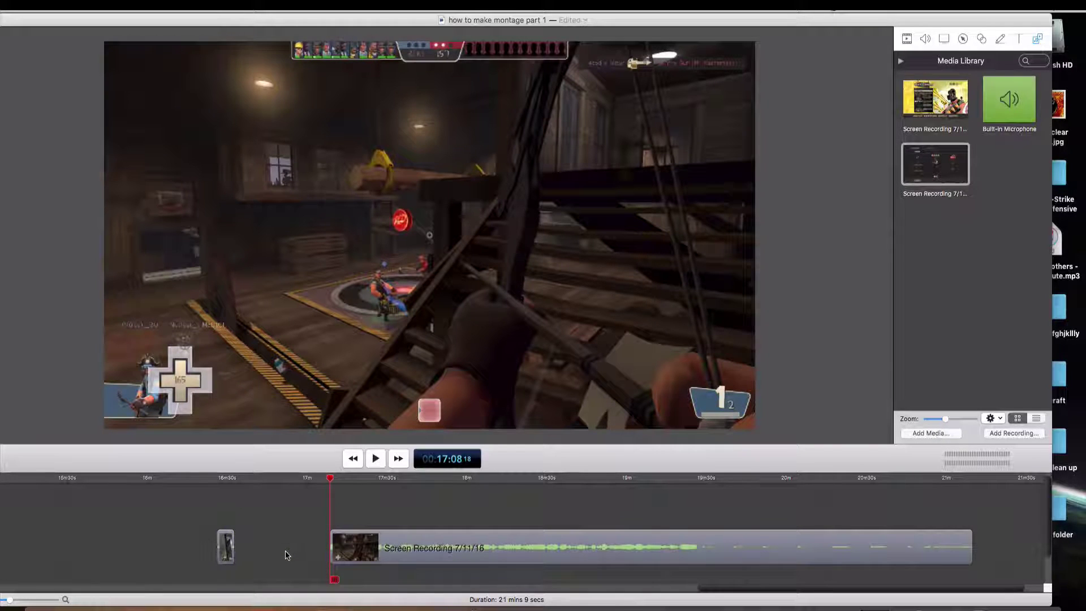
# Step: Play the recording past the kills and split the clip at 17:19 to isolate the second highlight
pyautogui.click(378, 462)
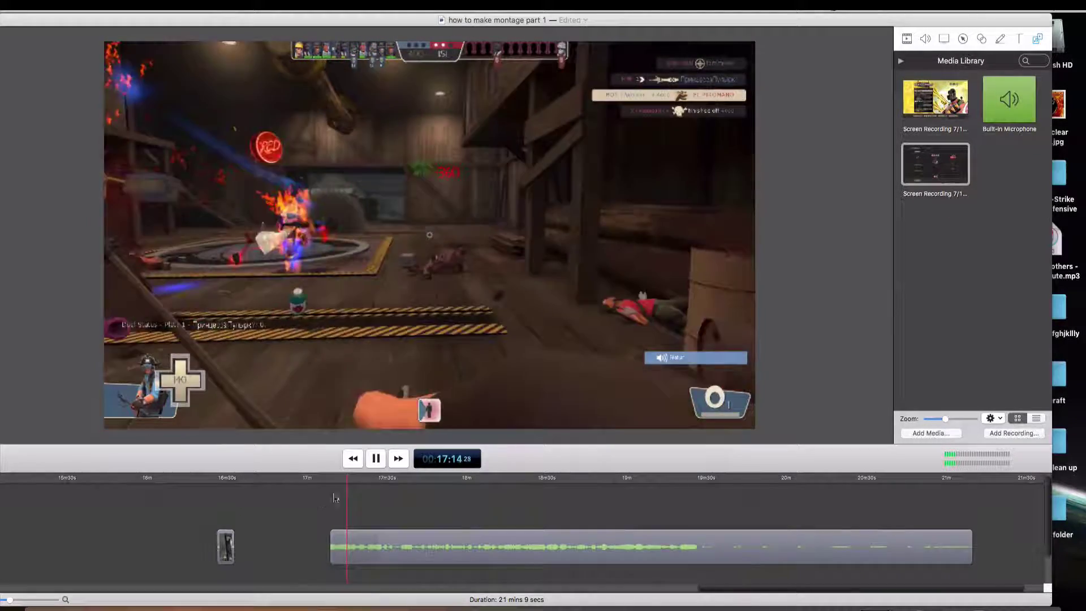
pyautogui.click(375, 459)
pyautogui.click(375, 459)
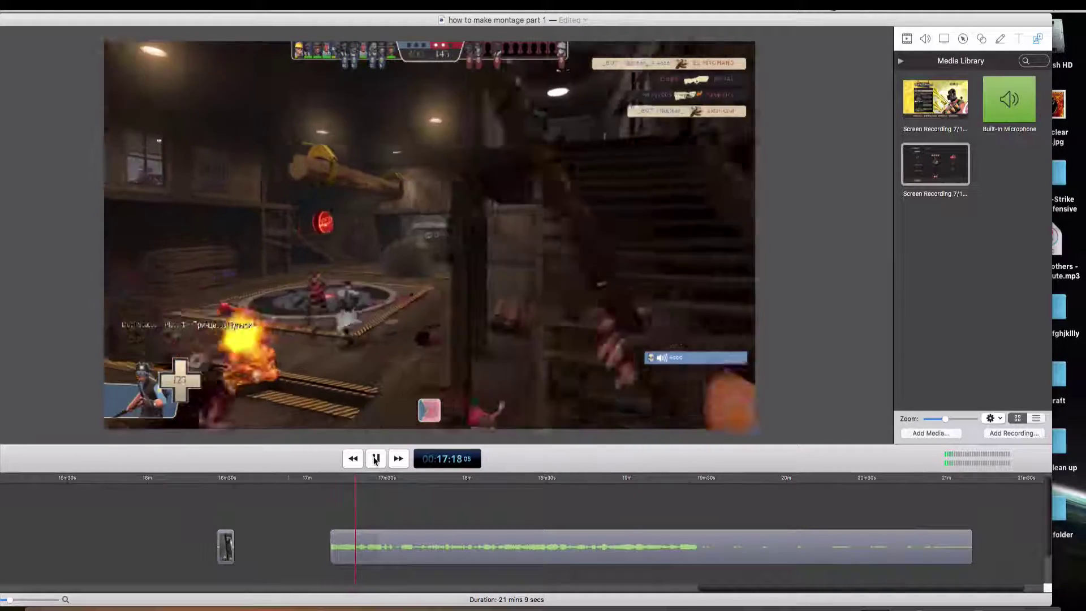
pyautogui.click(374, 459)
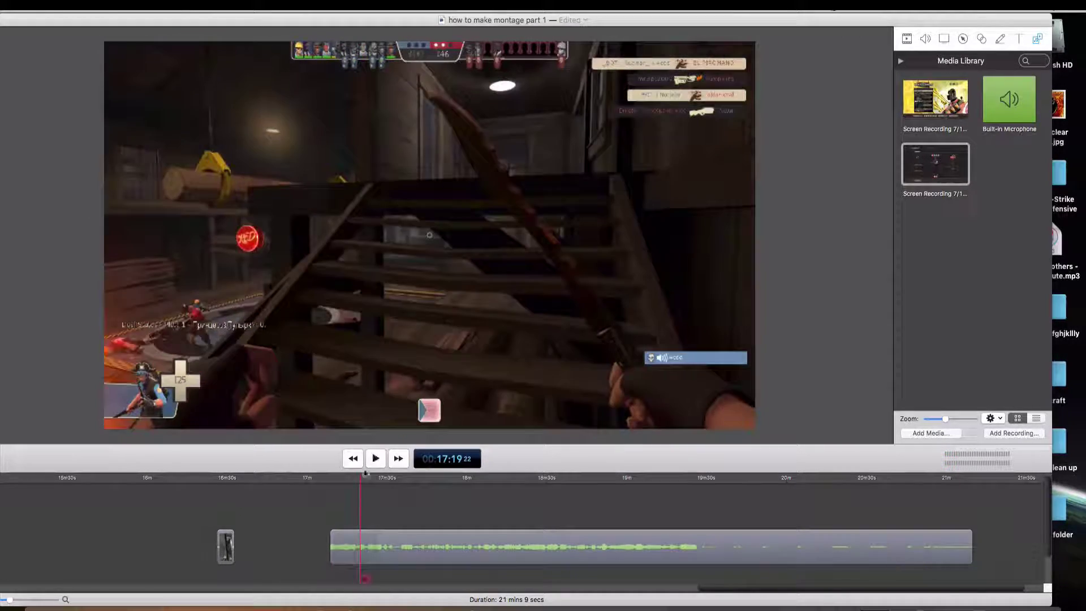
pyautogui.rightClick(359, 543)
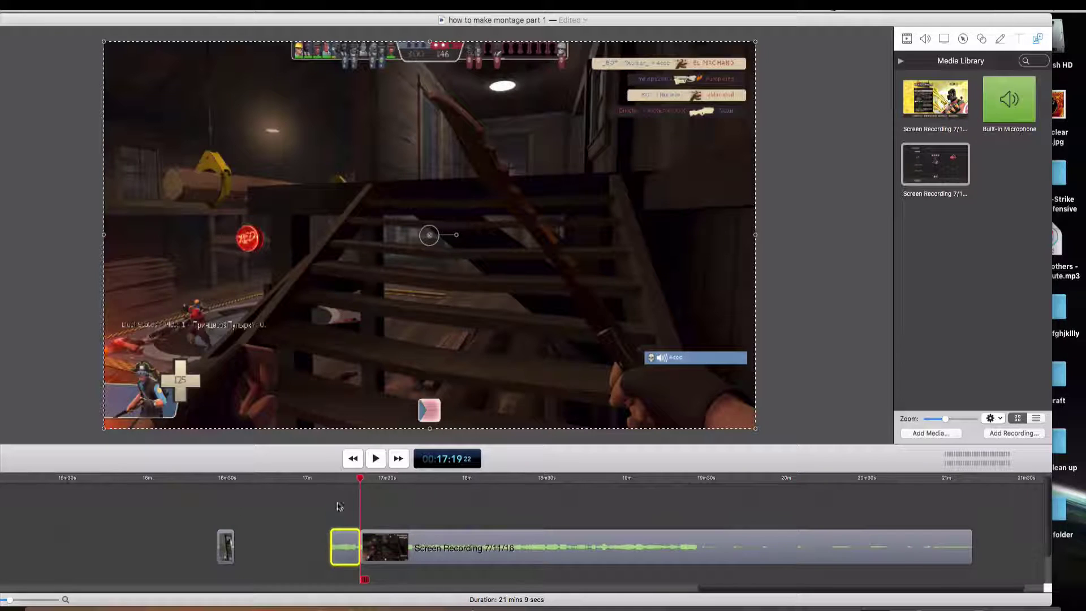
# Step: Trim the beginning of the second highlight segment so that it starts at 17:10
pyautogui.moveTo(10, 600); pyautogui.dragTo(24, 600)
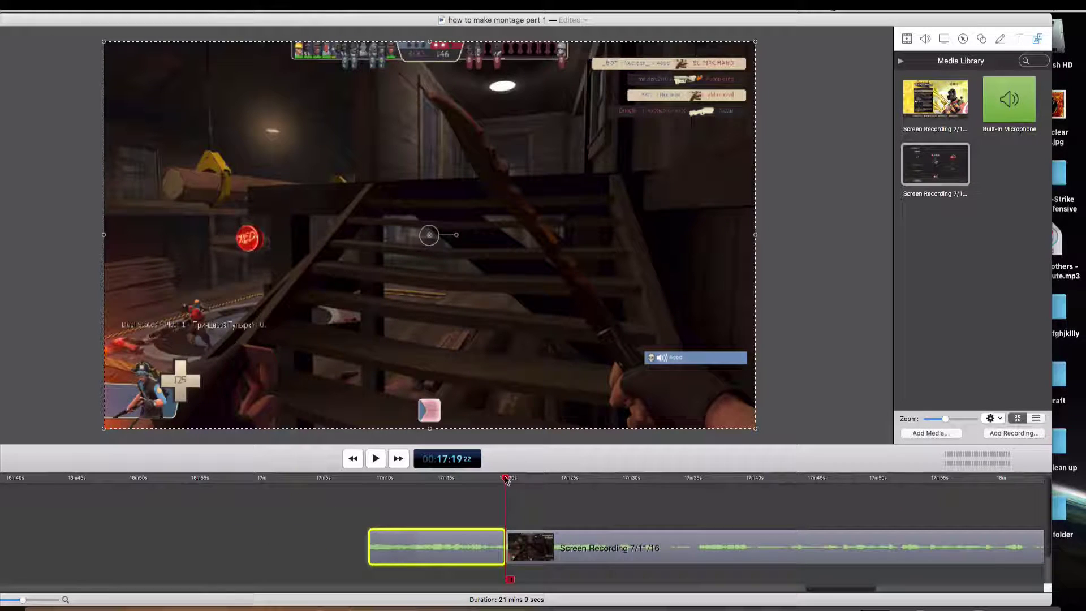
pyautogui.moveTo(506, 480); pyautogui.dragTo(395, 482)
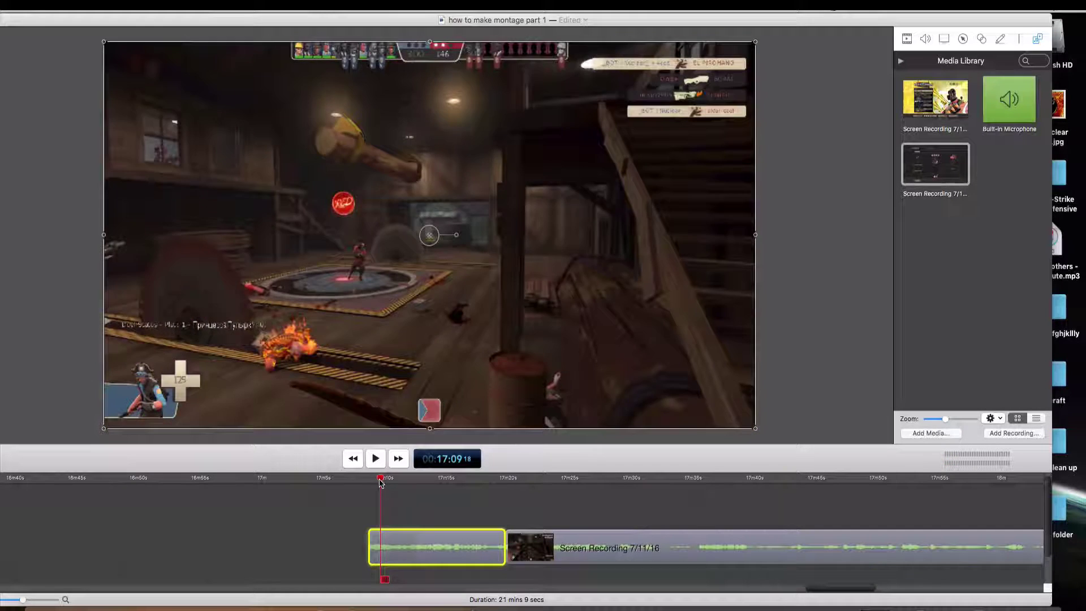
pyautogui.moveTo(380, 482); pyautogui.dragTo(395, 480)
pyautogui.moveTo(369, 538); pyautogui.dragTo(396, 537)
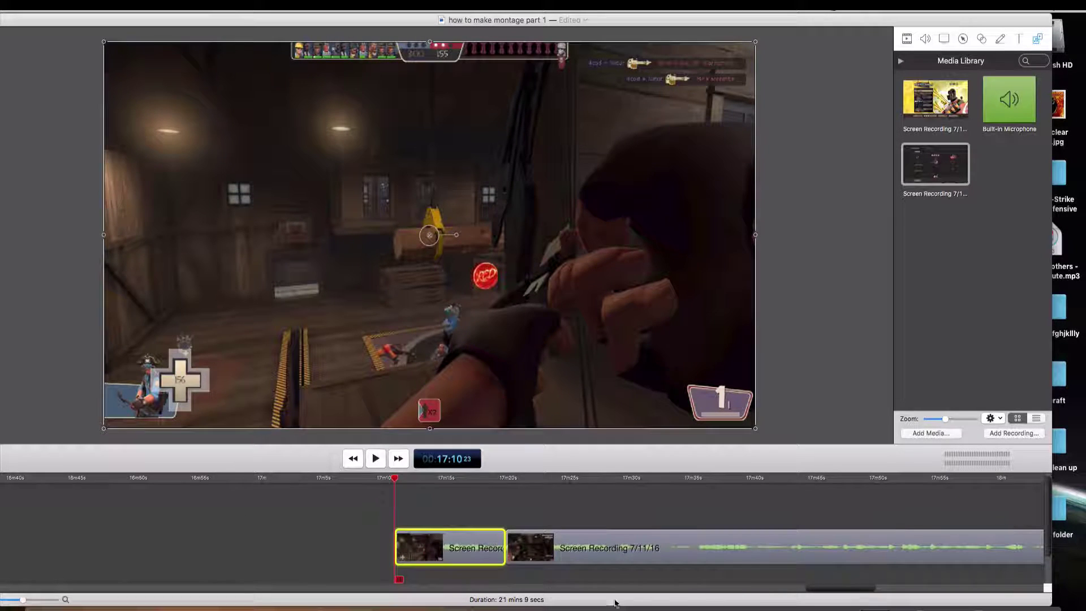
# Step: Scrub the leftover recording after 17:19 for more kills up to about 19:36 and delete that leftover clip
pyautogui.moveTo(834, 590); pyautogui.dragTo(800, 591)
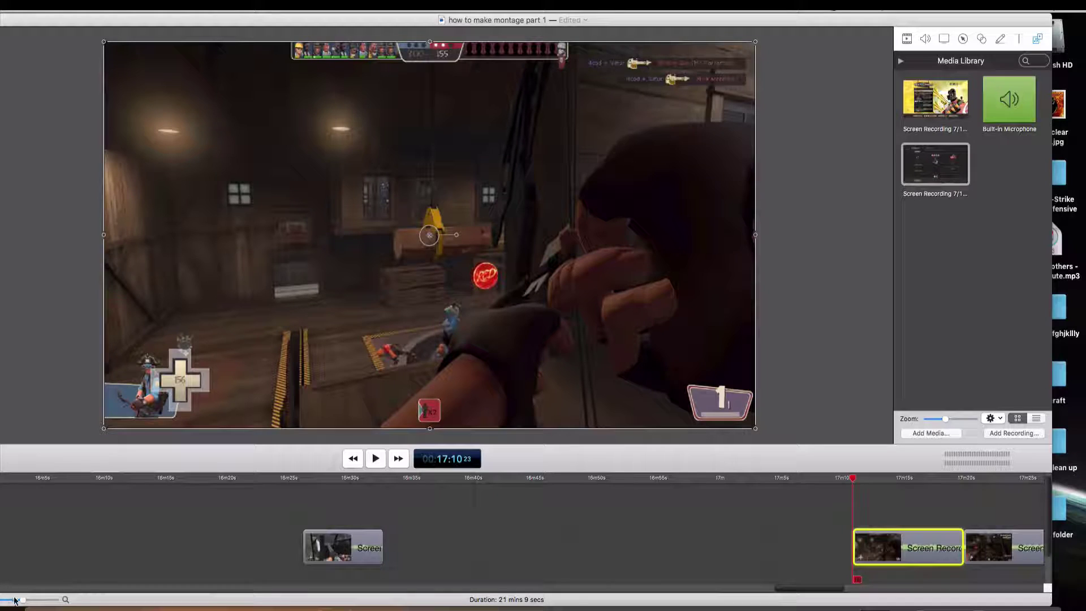
pyautogui.moveTo(16, 601); pyautogui.dragTo(5, 600)
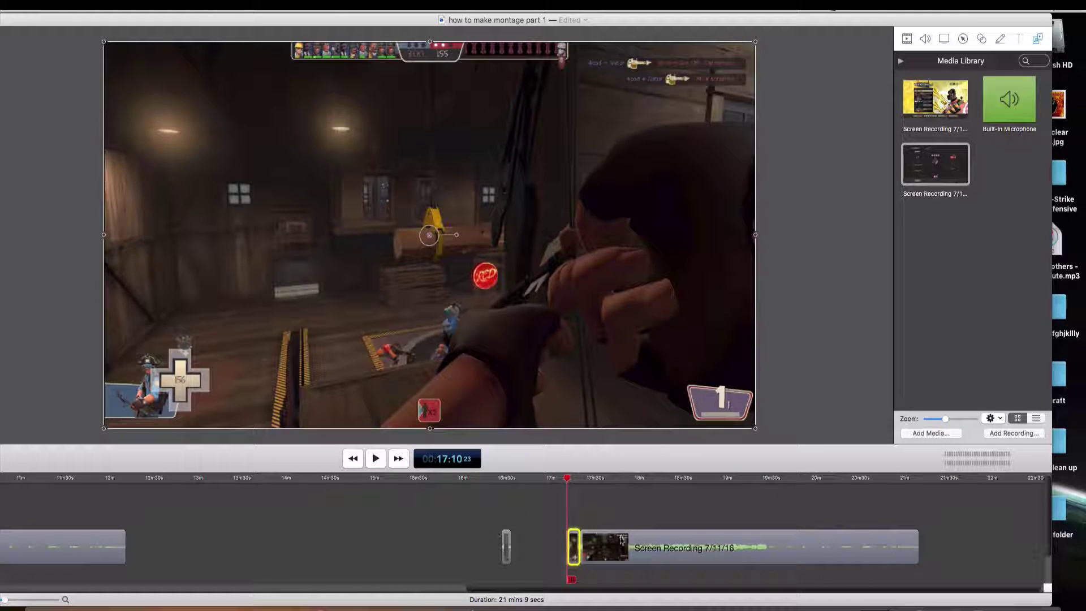
pyautogui.click(621, 540)
pyautogui.click(585, 477)
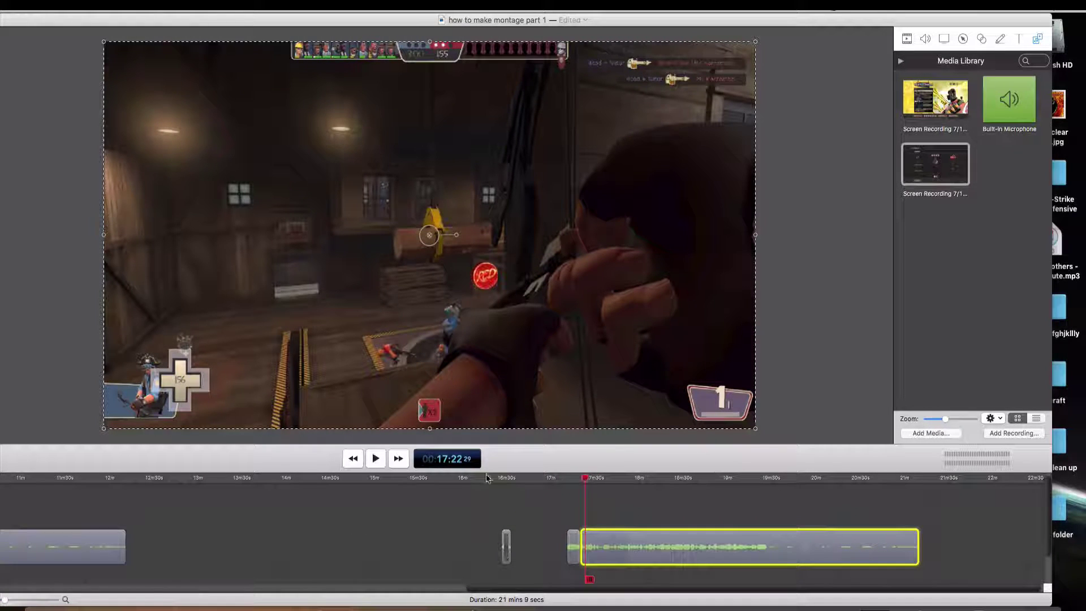
pyautogui.click(354, 459)
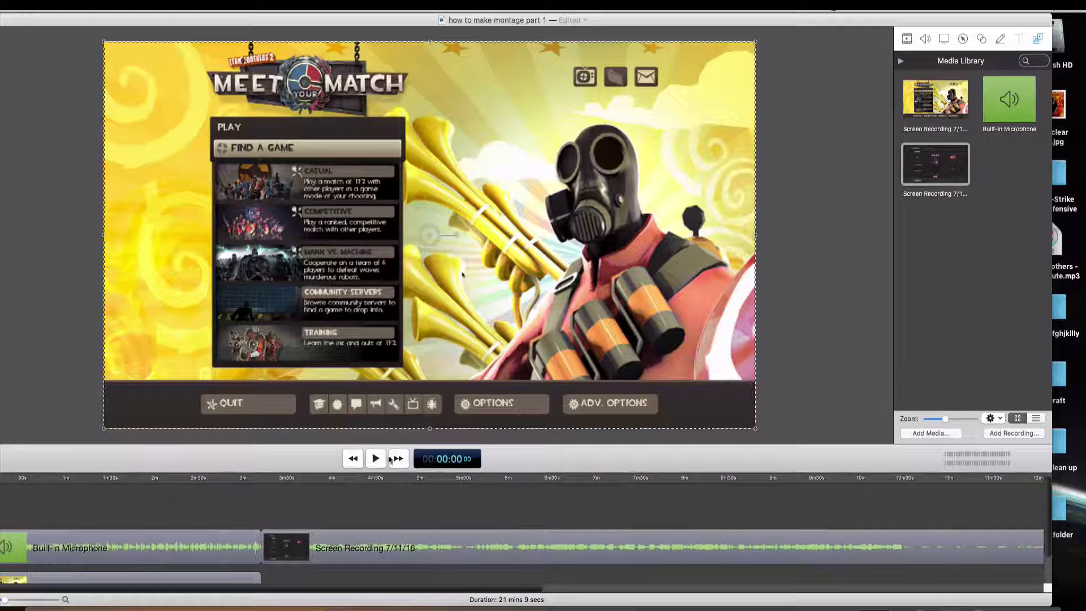
pyautogui.click(391, 459)
pyautogui.moveTo(918, 491); pyautogui.dragTo(581, 491)
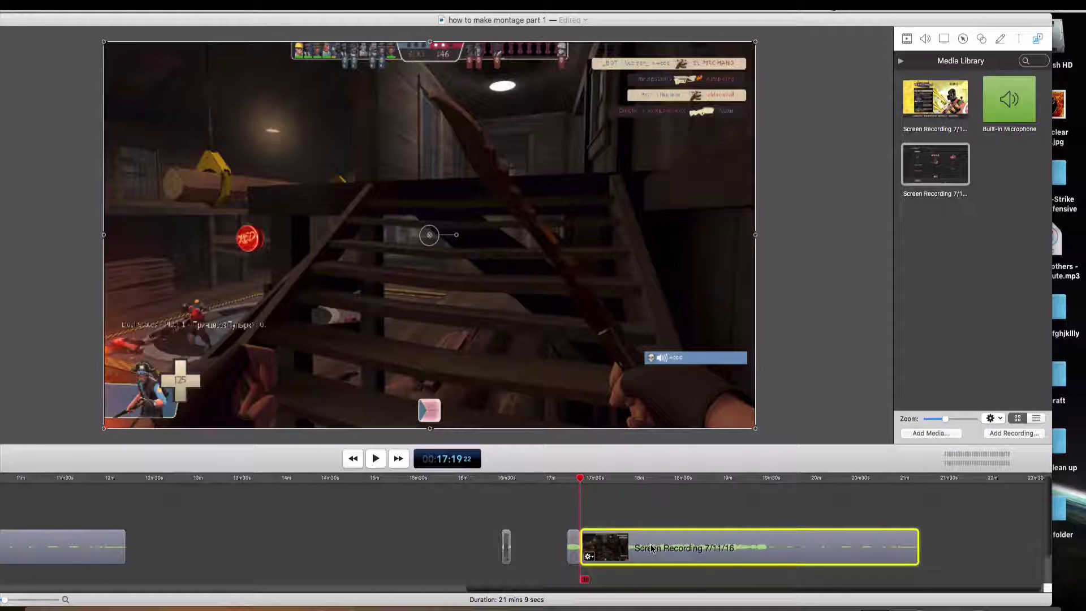
pyautogui.moveTo(580, 480); pyautogui.dragTo(712, 482)
pyautogui.moveTo(719, 480); pyautogui.dragTo(780, 491)
pyautogui.press('Delete')
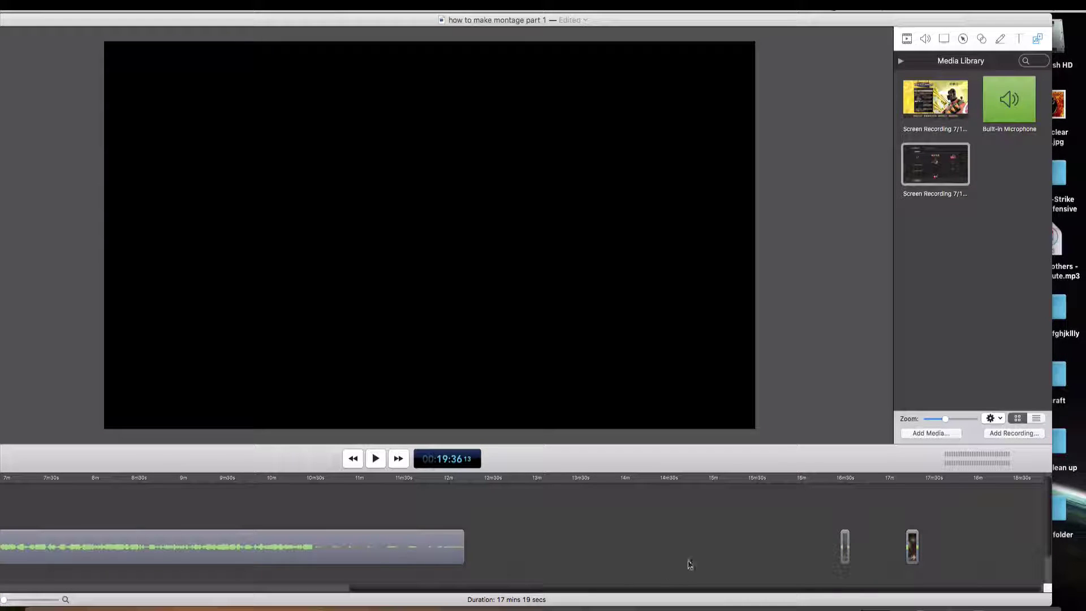
# Step: Close the empty gaps on the timeline so both highlight segments directly follow the main recording
pyautogui.click(881, 559)
pyautogui.click(701, 551)
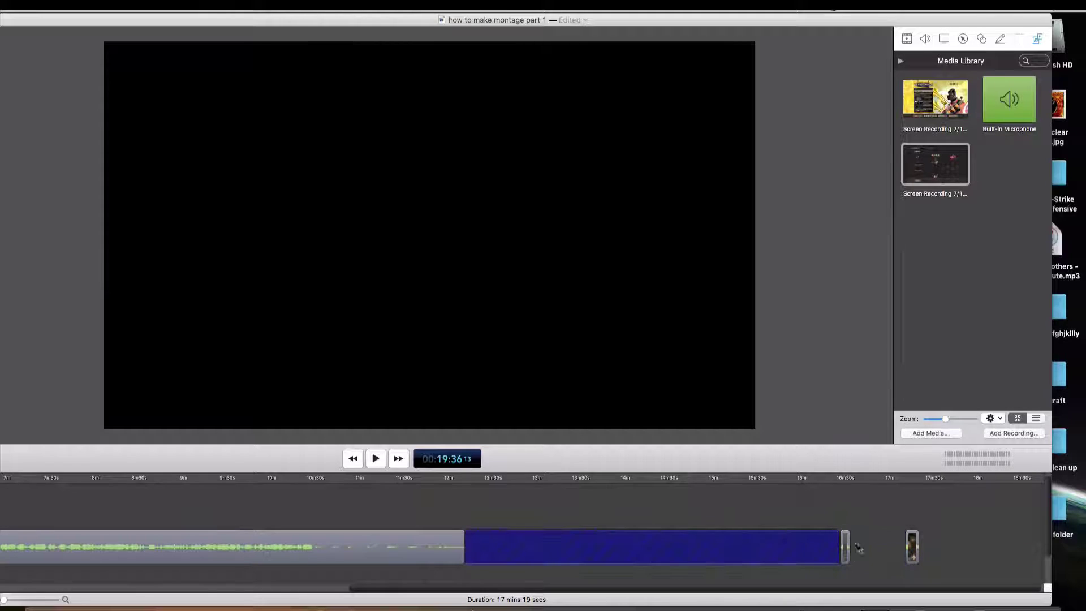
pyautogui.click(882, 554)
pyautogui.click(732, 553)
pyautogui.click(869, 544)
pyautogui.click(541, 559)
pyautogui.click(848, 554)
pyautogui.click(707, 553)
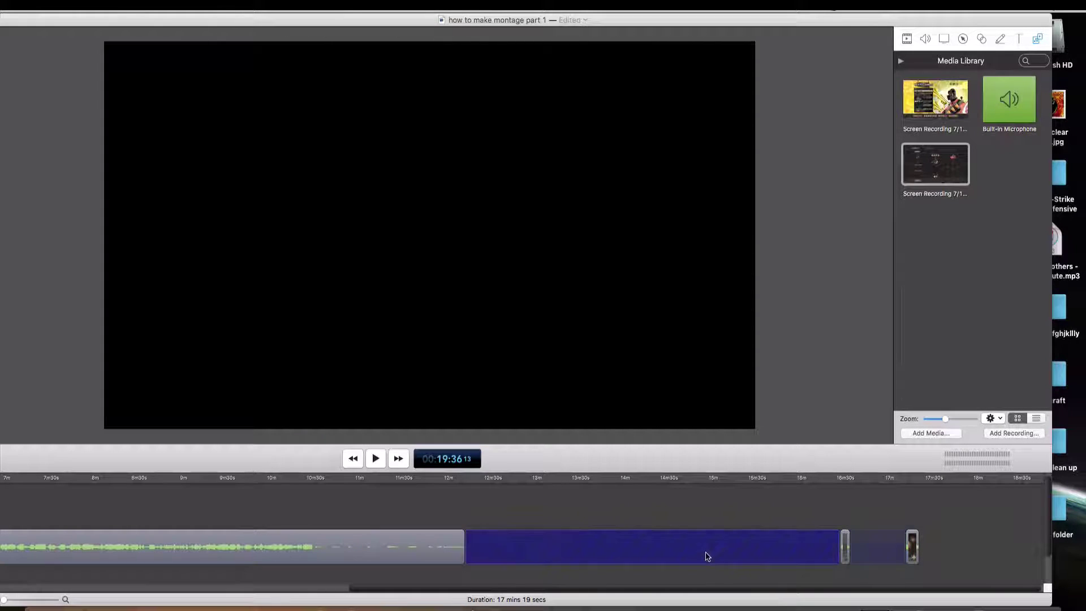
pyautogui.press('Delete')
pyautogui.click(863, 537)
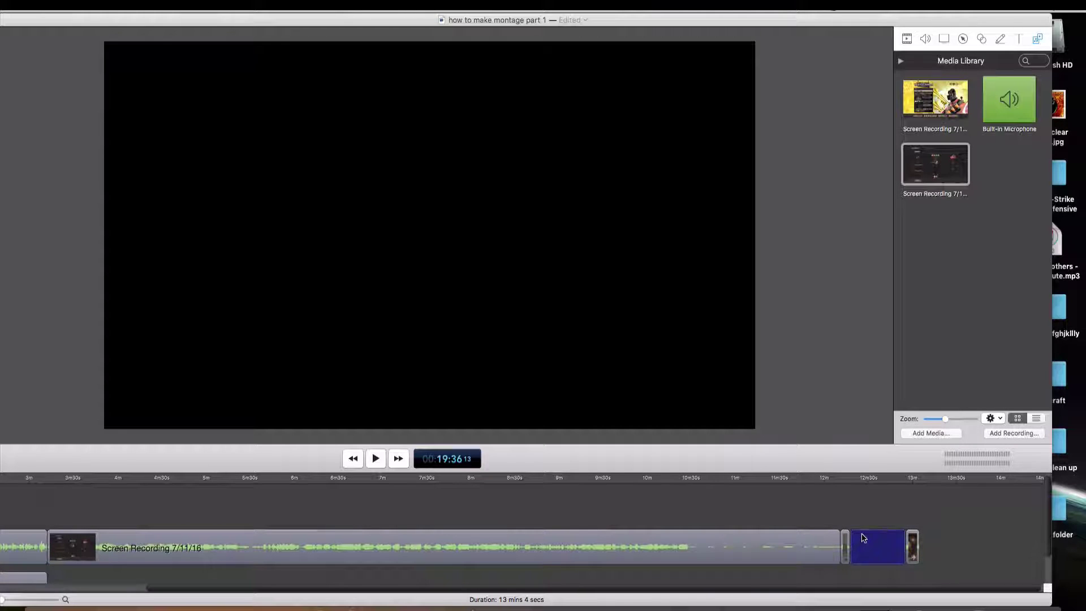
pyautogui.moveTo(922, 544); pyautogui.dragTo(900, 550)
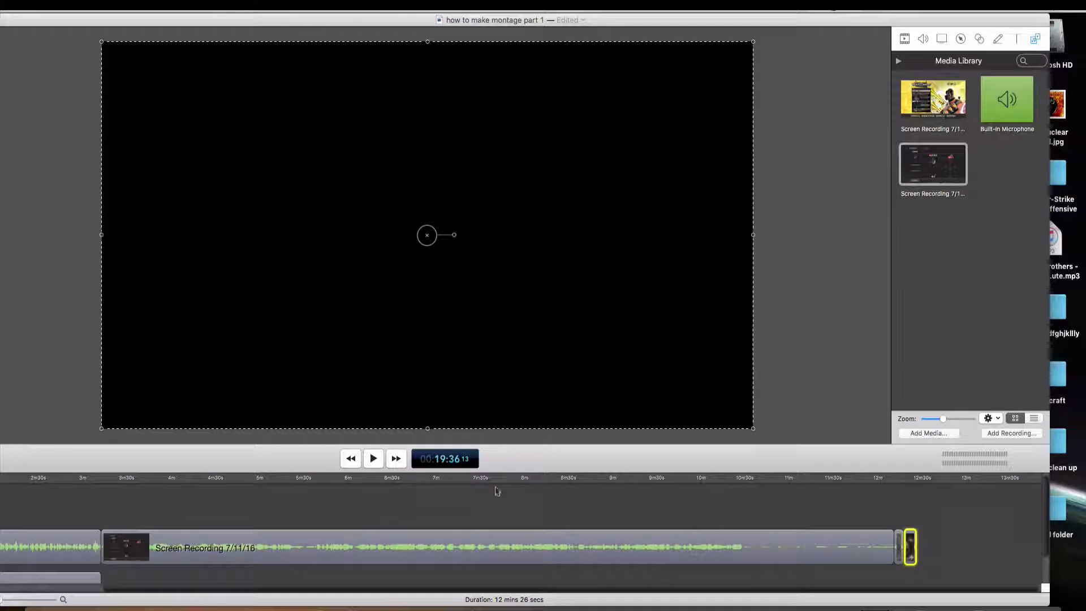
# Step: Shift the second highlight segment slightly earlier at 12:17 so it overlaps the first highlight with a short transition
pyautogui.click(371, 457)
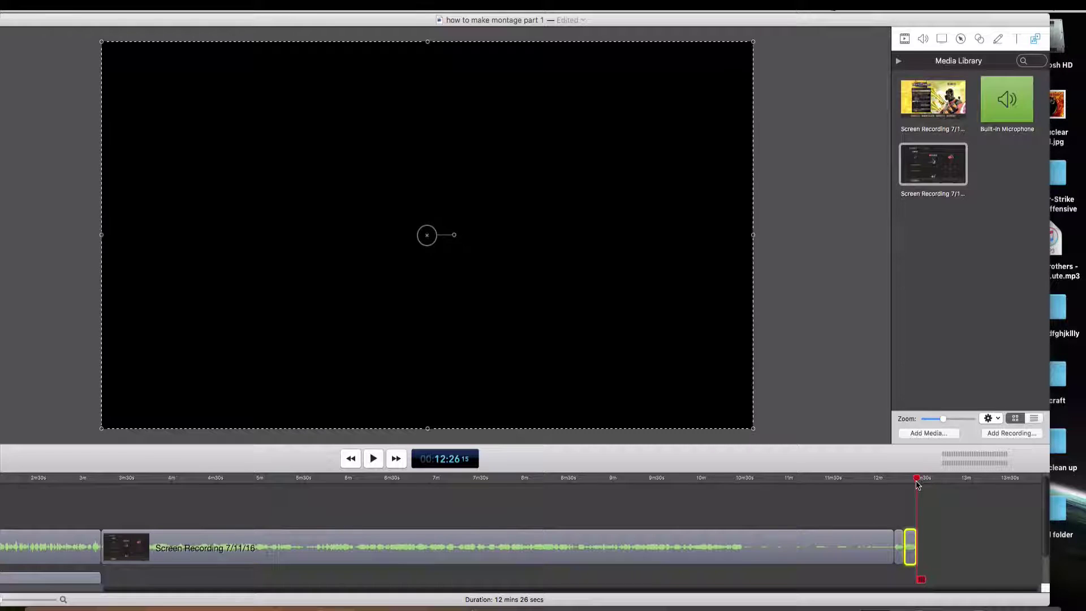
pyautogui.moveTo(918, 485); pyautogui.dragTo(907, 487)
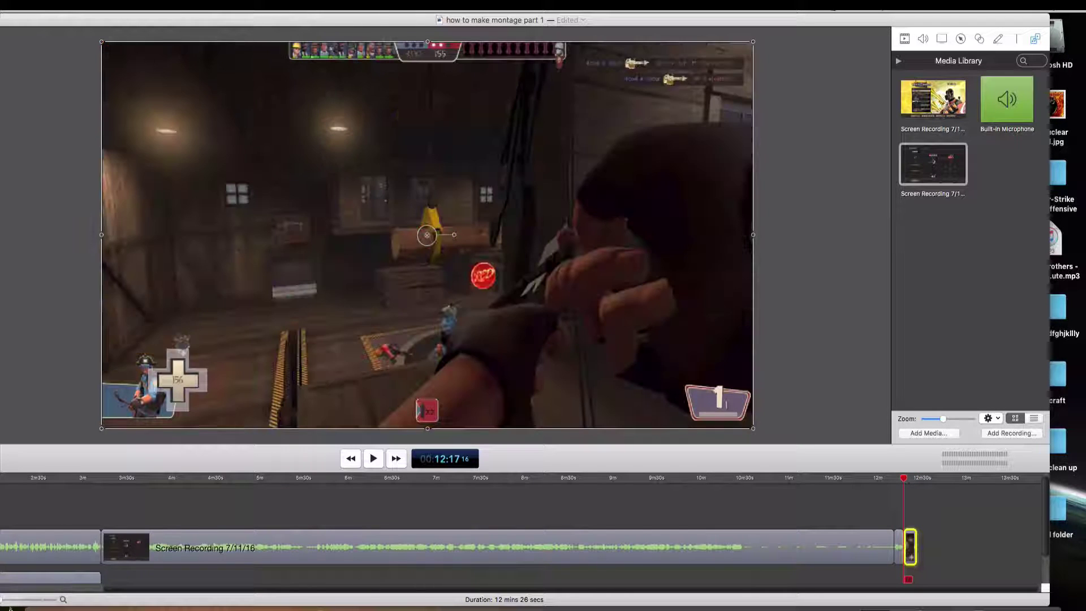
pyautogui.moveTo(1, 600); pyautogui.dragTo(38, 601)
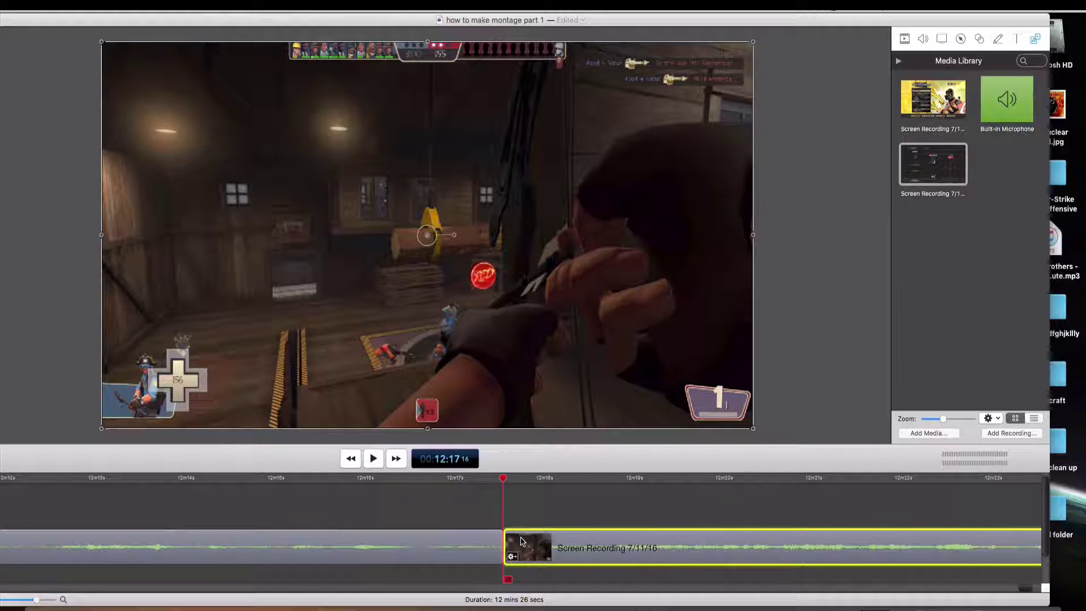
pyautogui.moveTo(507, 546); pyautogui.dragTo(496, 540)
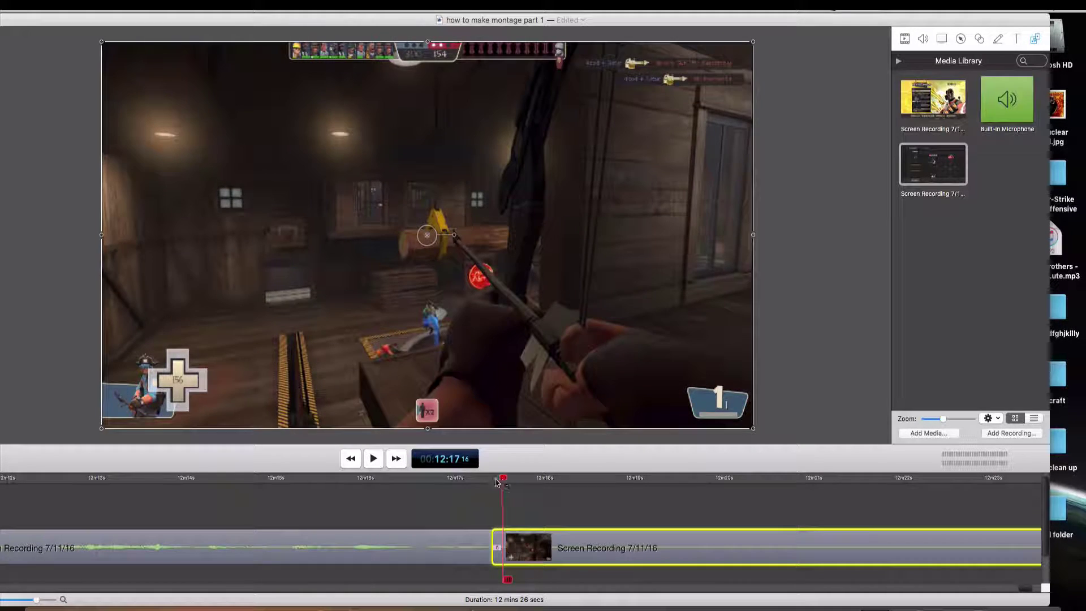
# Step: Play back the transition between the two highlight segments several times, starting from about 12:16 and from 12:15
pyautogui.moveTo(500, 479); pyautogui.dragTo(437, 480)
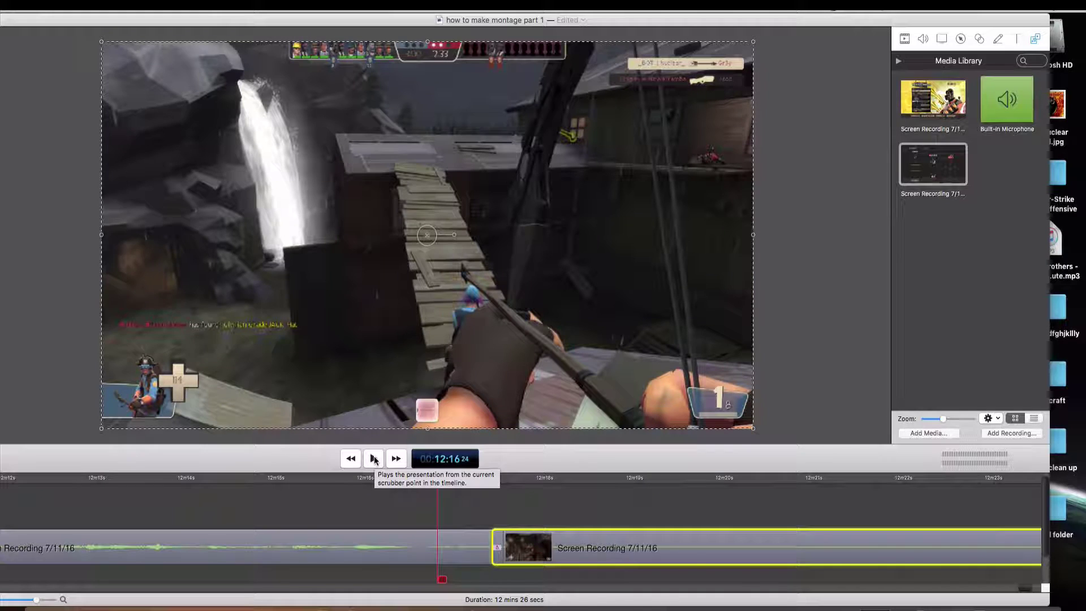
pyautogui.click(374, 458)
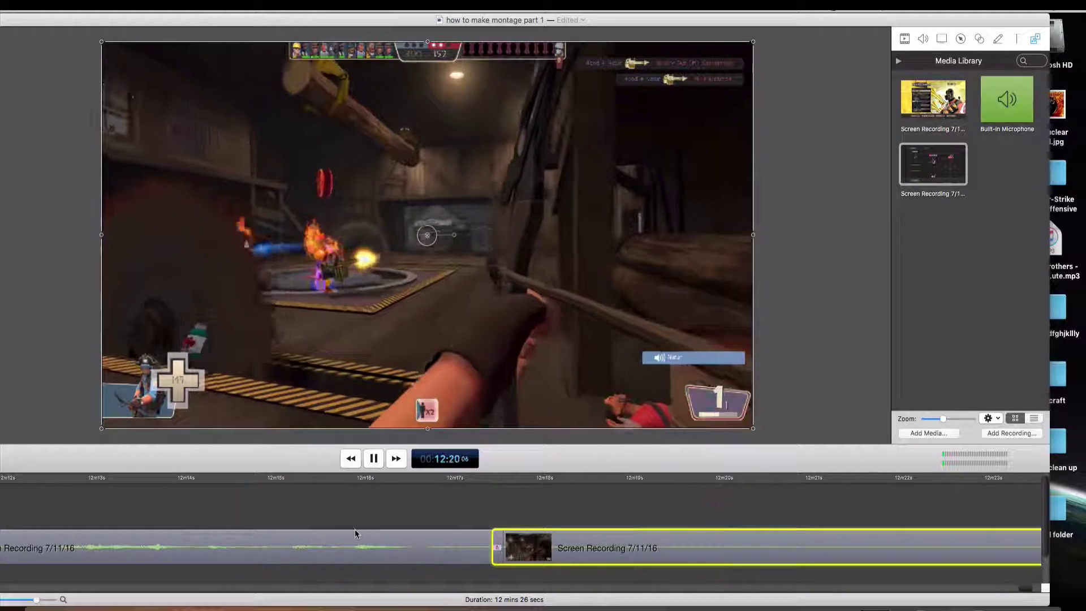
pyautogui.click(374, 458)
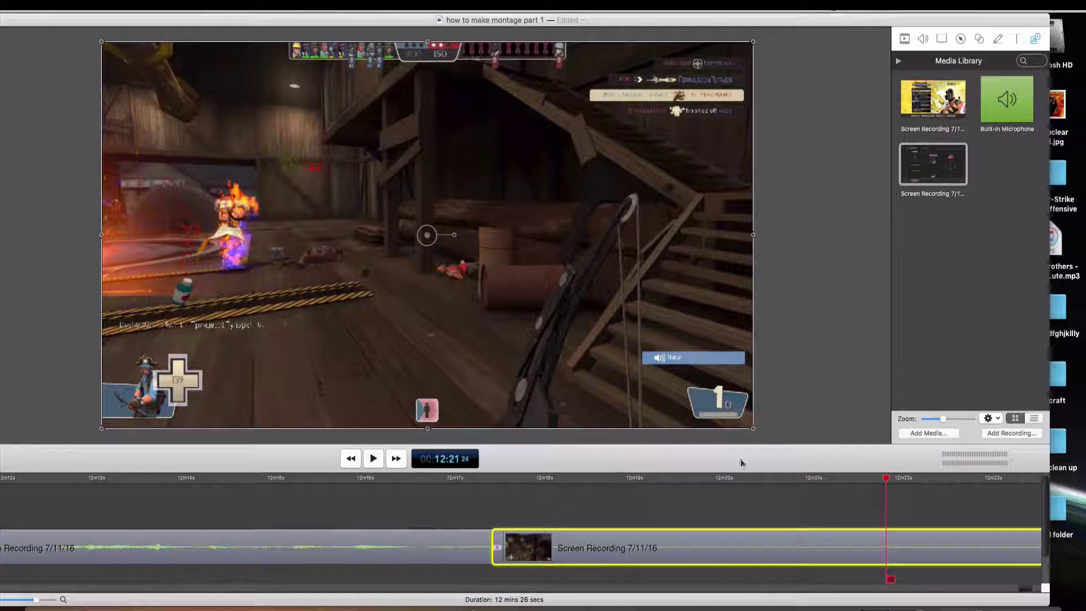
pyautogui.click(449, 478)
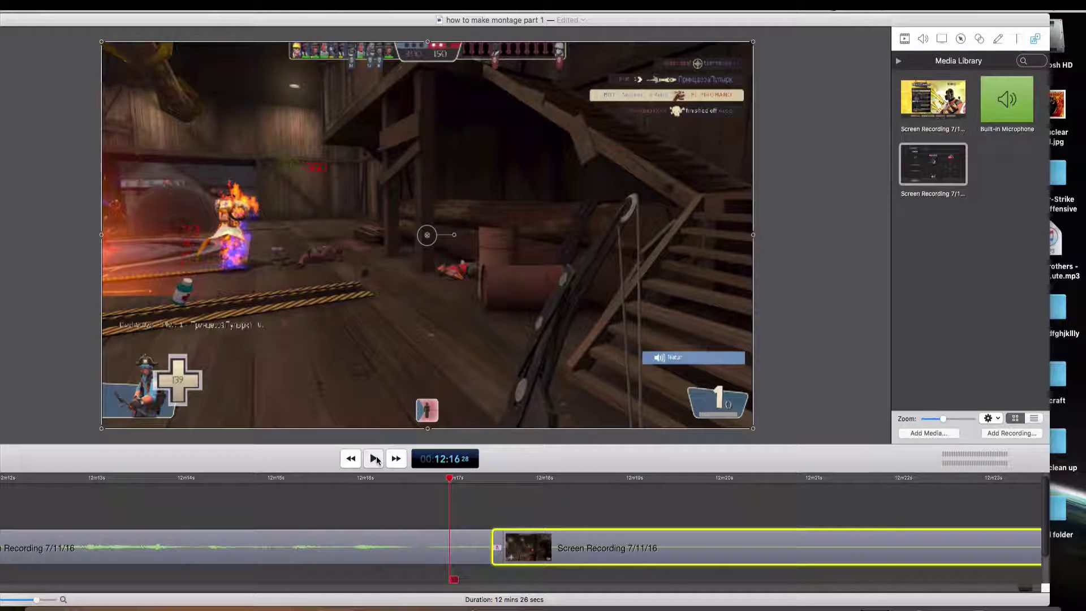
pyautogui.click(375, 459)
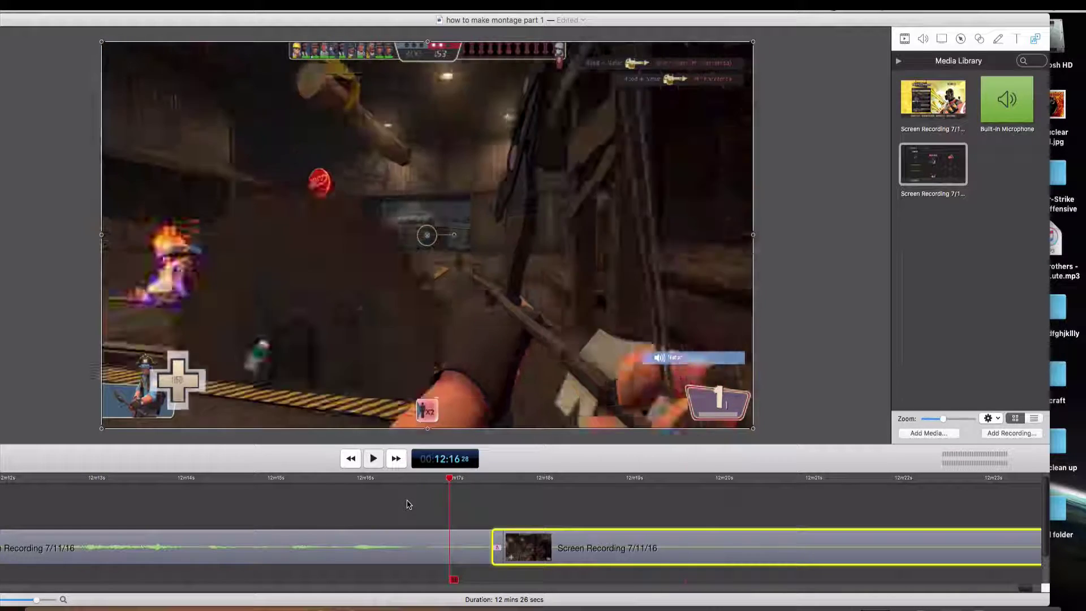
pyautogui.press('space')
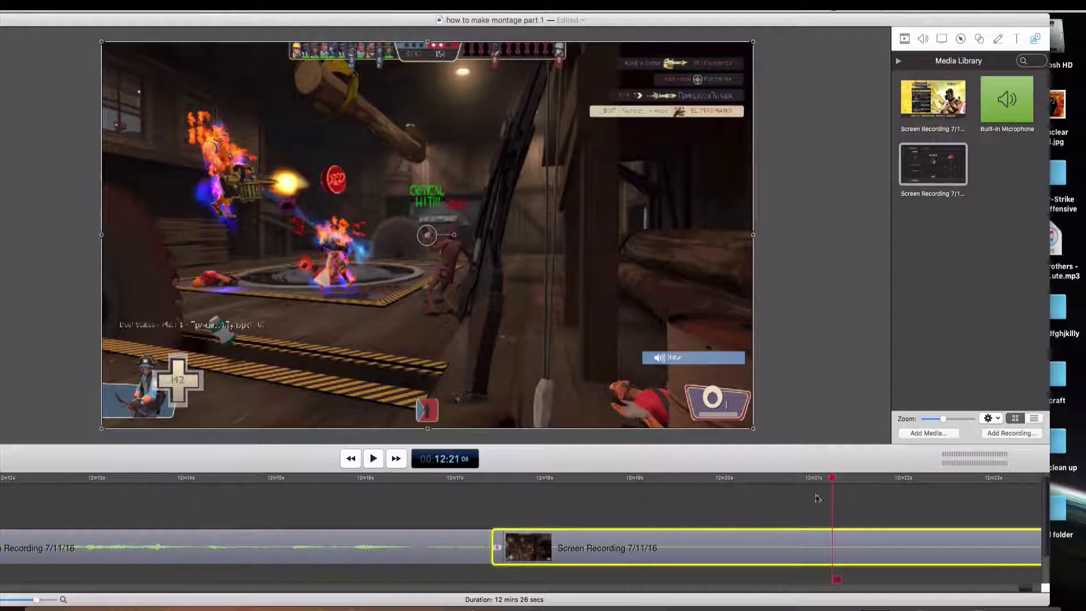
pyautogui.moveTo(828, 488); pyautogui.dragTo(307, 496)
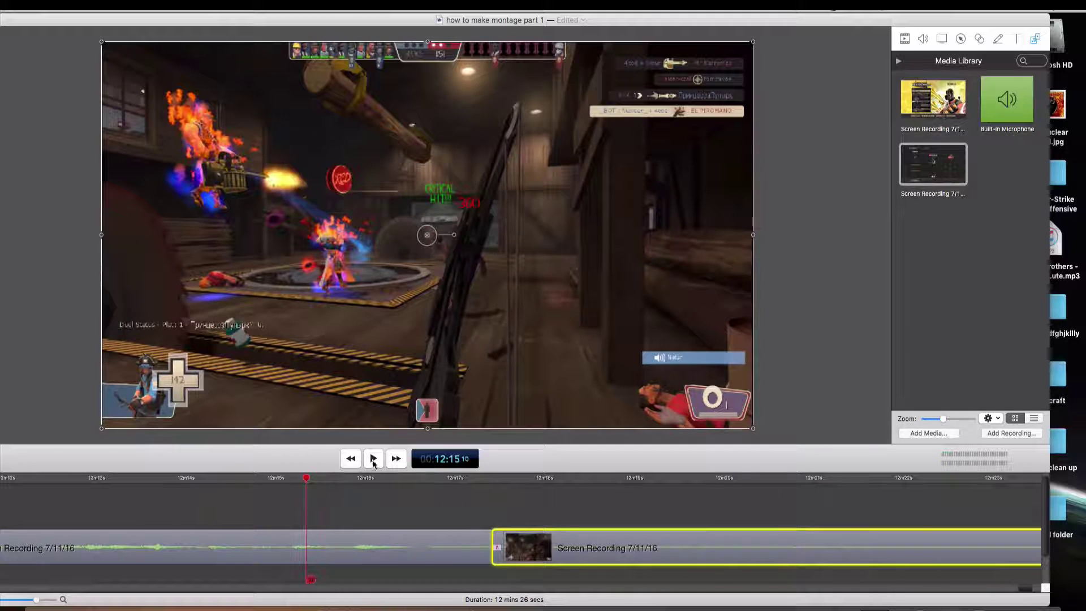
pyautogui.click(373, 461)
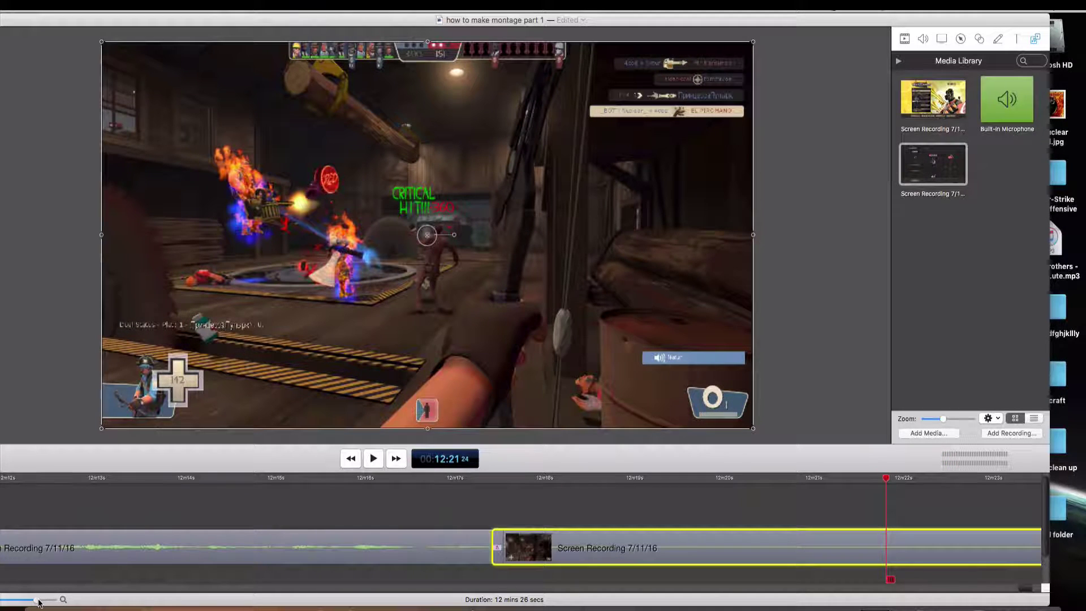
# Step: Deselect the second highlight segment and move the playhead to 12:11, where the first highlight begins
pyautogui.moveTo(38, 602); pyautogui.dragTo(27, 602)
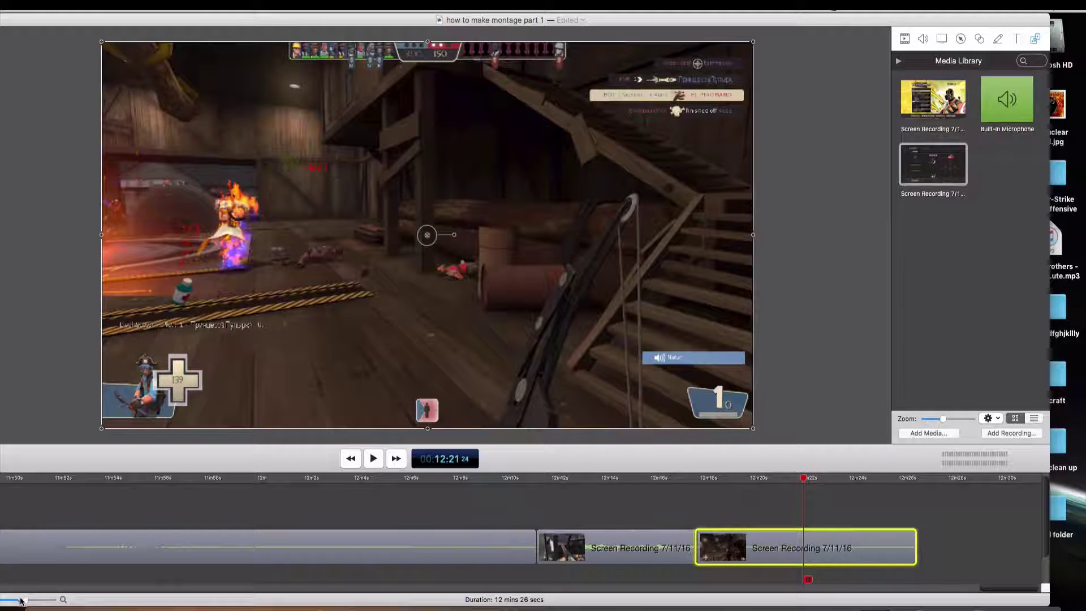
pyautogui.moveTo(20, 601)
pyautogui.mouseDown()
pyautogui.moveTo(3, 604)
pyautogui.moveTo(29, 603)
pyautogui.mouseUp()
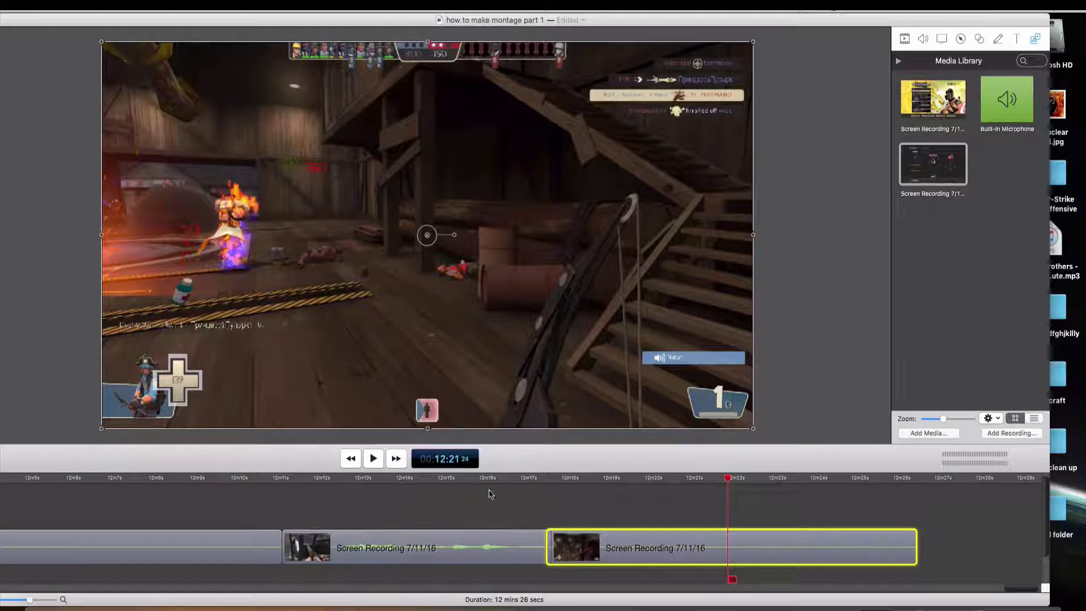
pyautogui.click(529, 502)
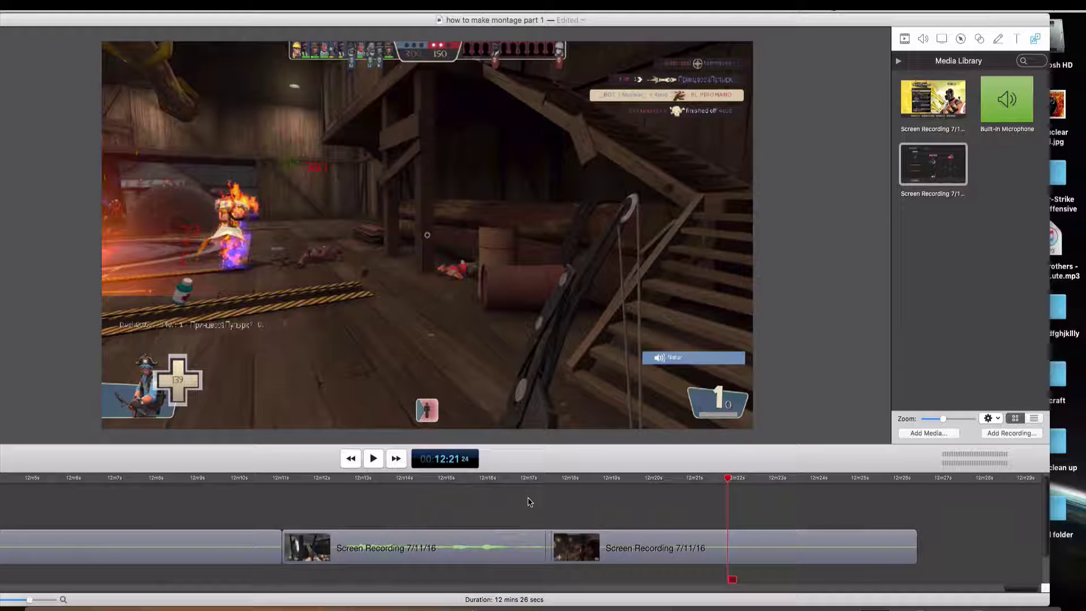
pyautogui.moveTo(731, 483); pyautogui.dragTo(284, 521)
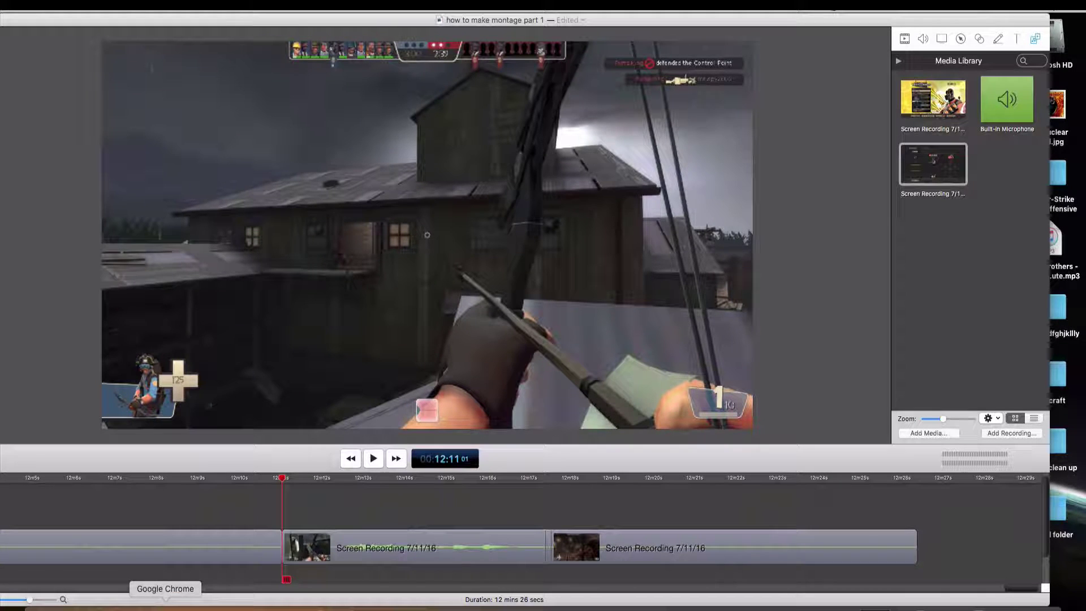
# Step: Switch to Google Chrome and open the YouTube home page in a new tab
pyautogui.click(165, 604)
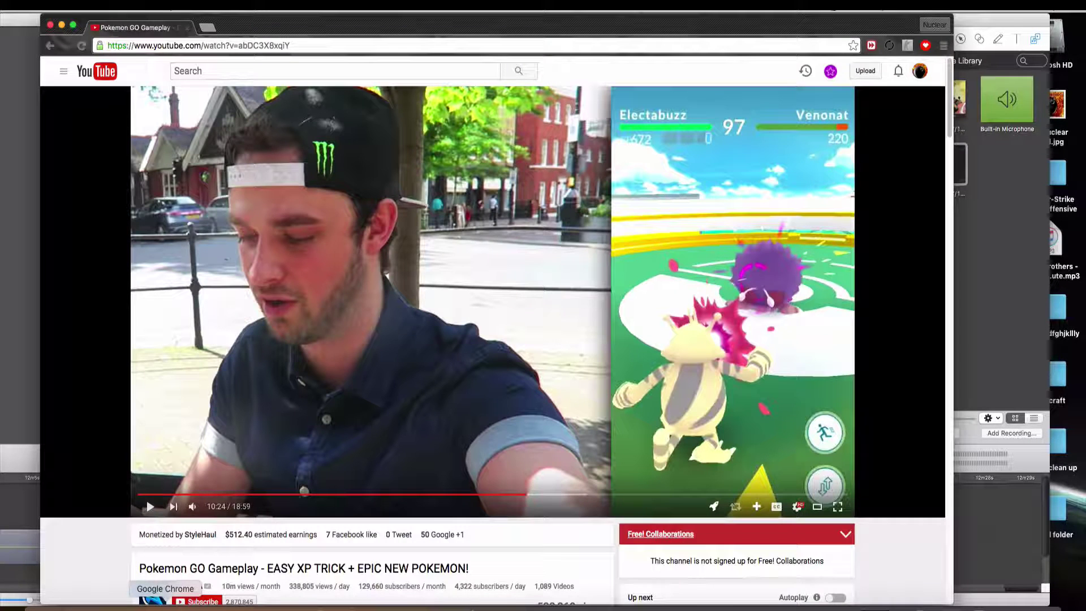
pyautogui.click(208, 29)
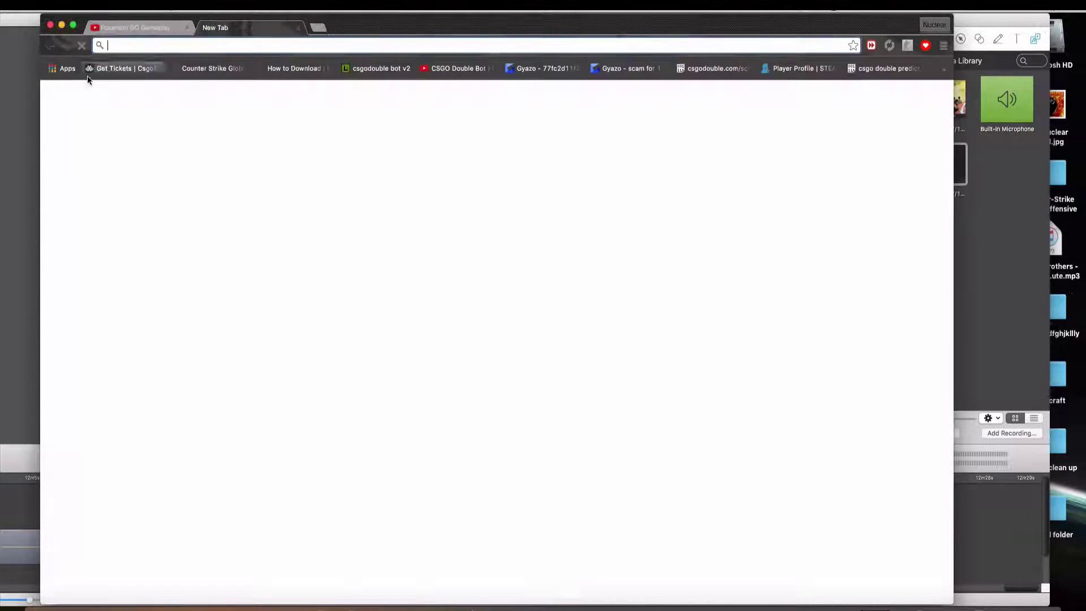
pyautogui.click(64, 68)
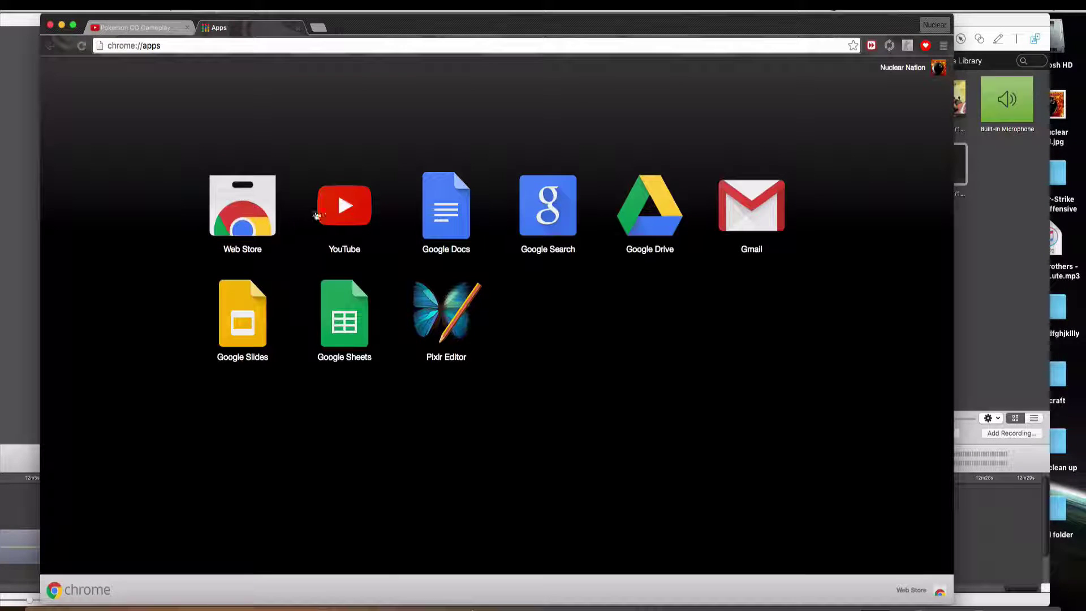
pyautogui.click(328, 213)
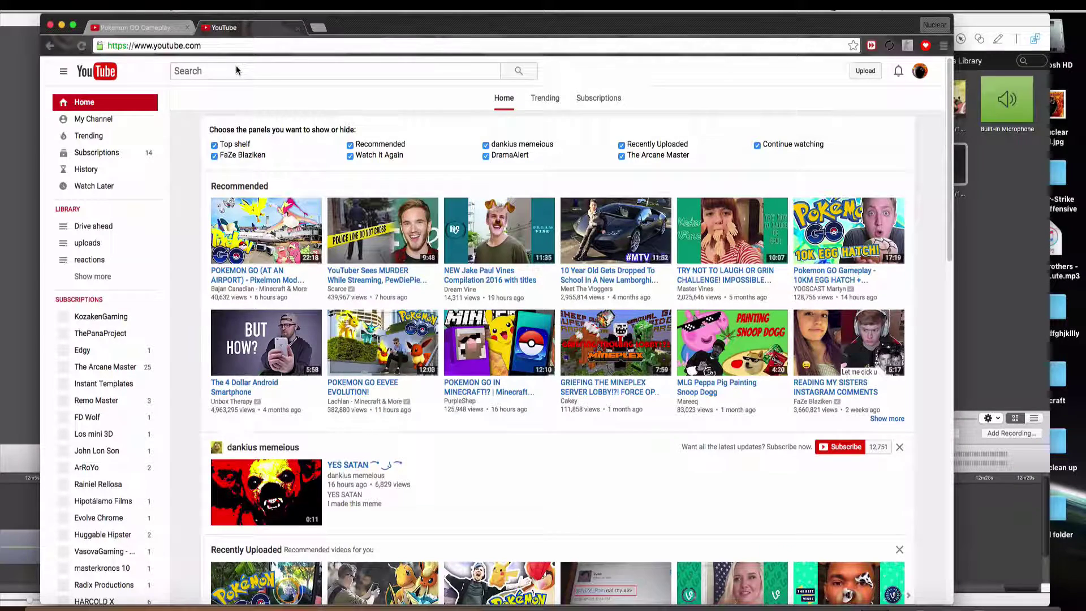
# Step: Search YouTube for "galaxy music" and open the GalaxyMusic channel
pyautogui.click(278, 70)
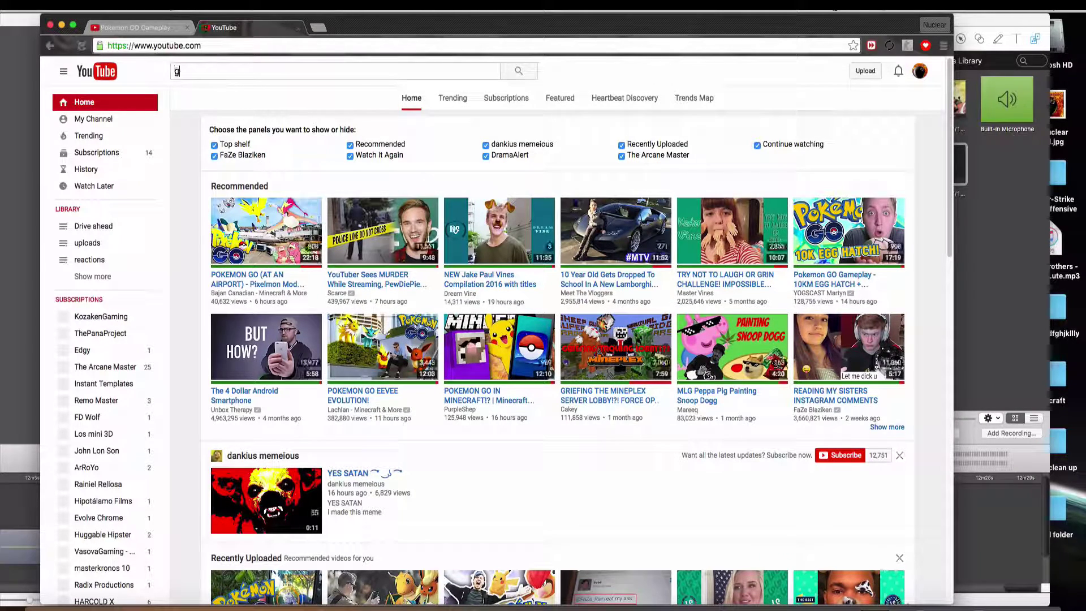
pyautogui.write('galaxy music')
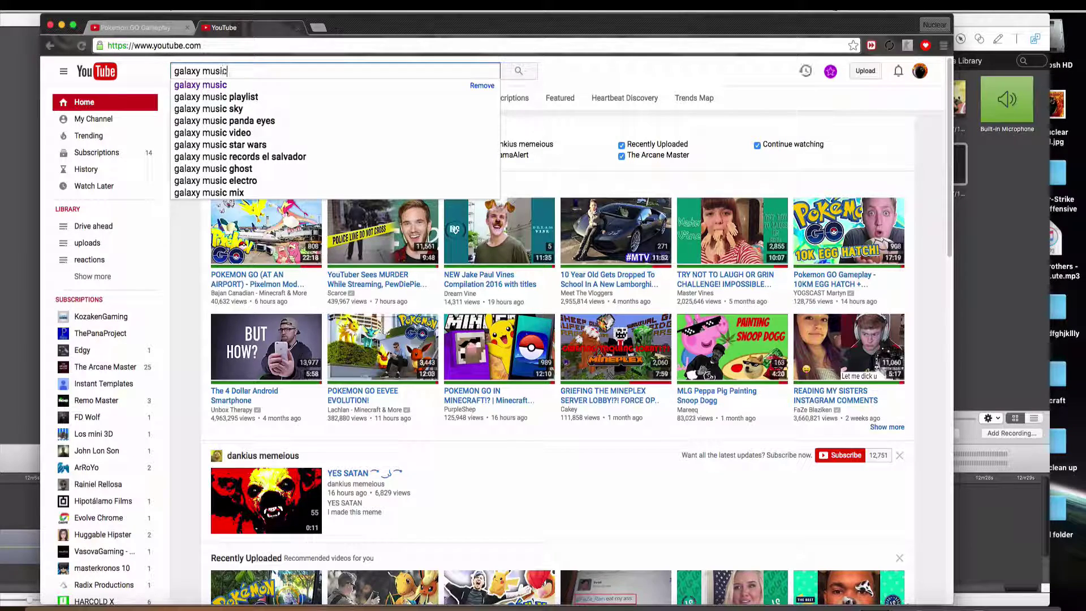
pyautogui.press('Return')
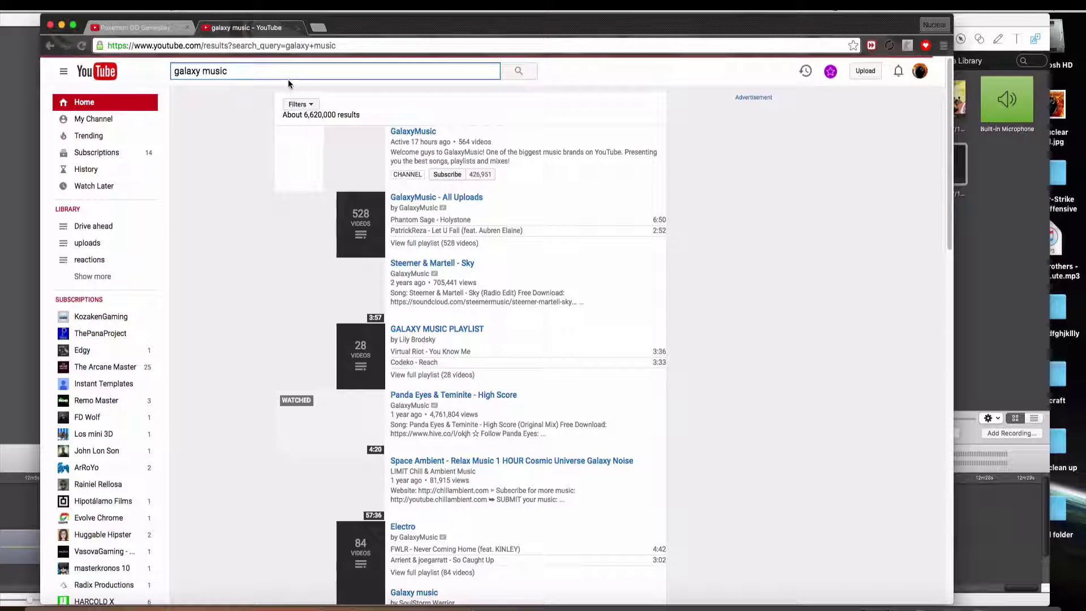
pyautogui.click(408, 127)
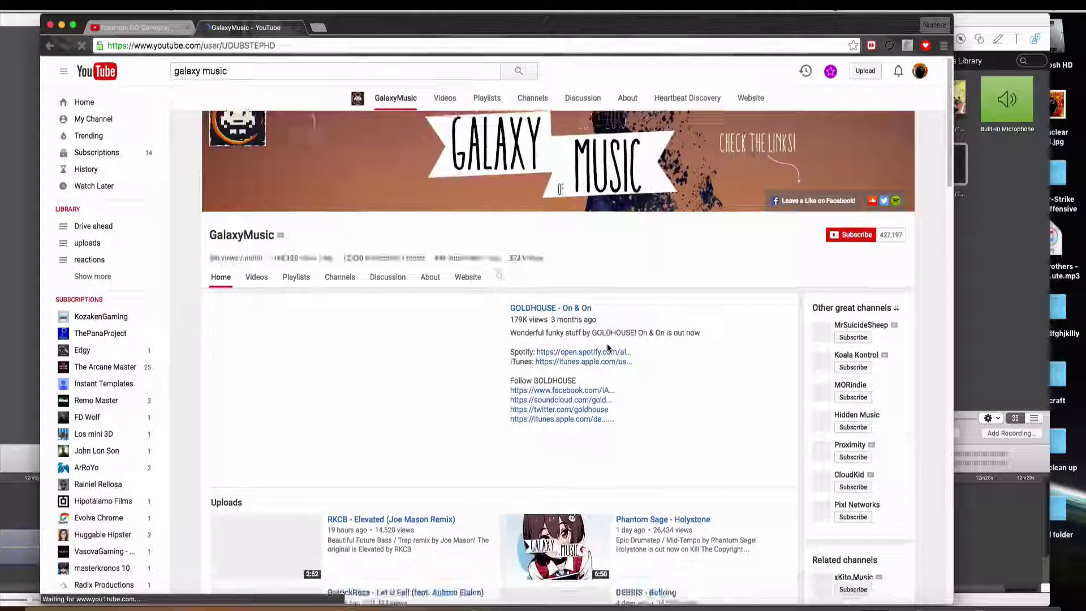
# Step: Browse the GalaxyMusic channel's uploads and its Copyright Free Music playlist for a montage song
pyautogui.scroll(-3, 606, 344)
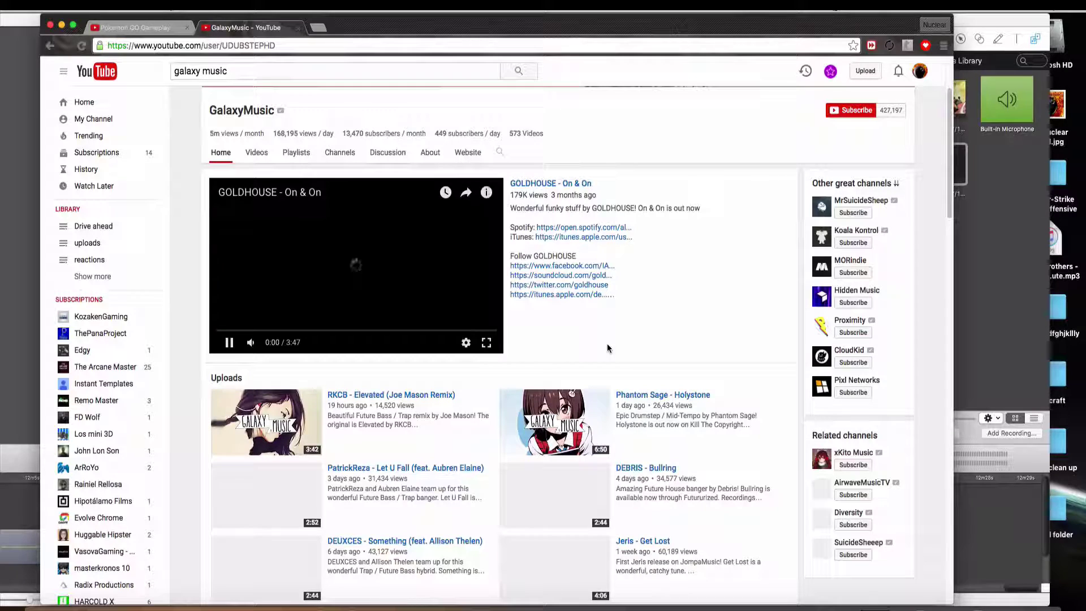
pyautogui.scroll(-3, 606, 344)
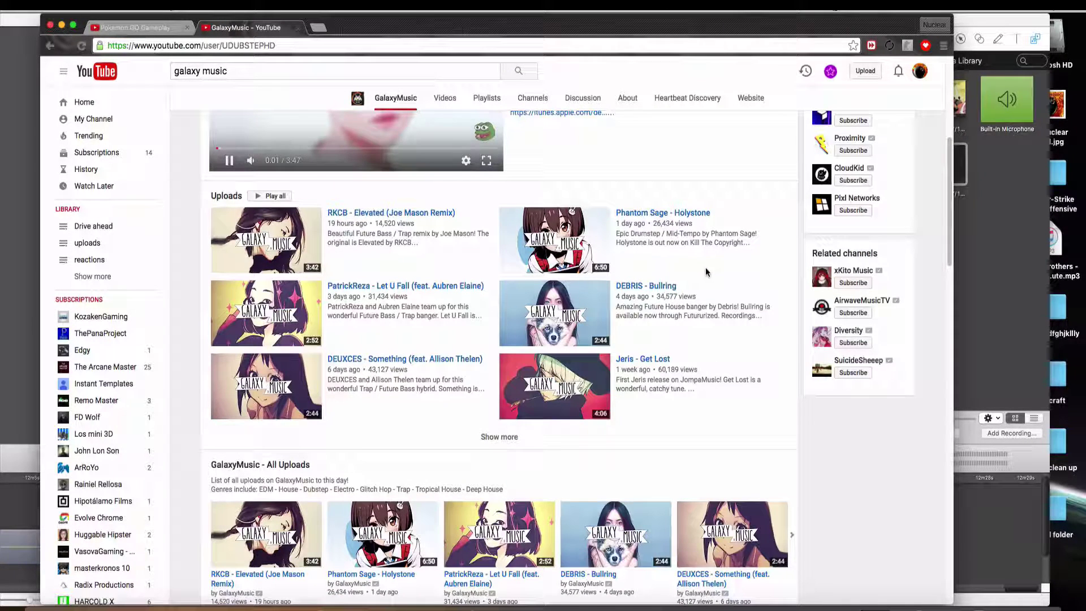
pyautogui.scroll(3, 346, 288)
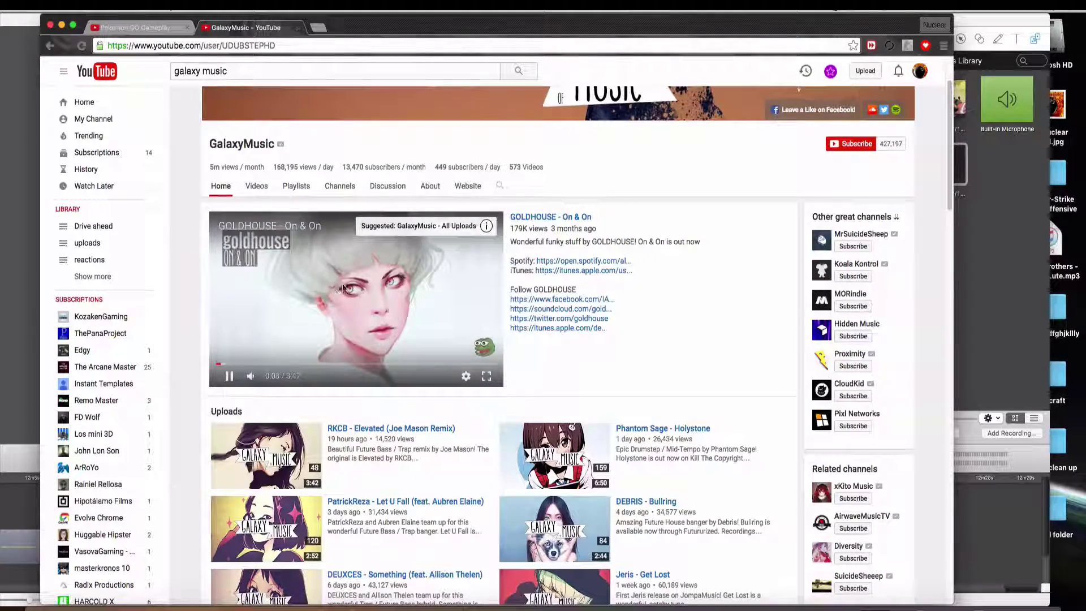
pyautogui.scroll(-10, 346, 288)
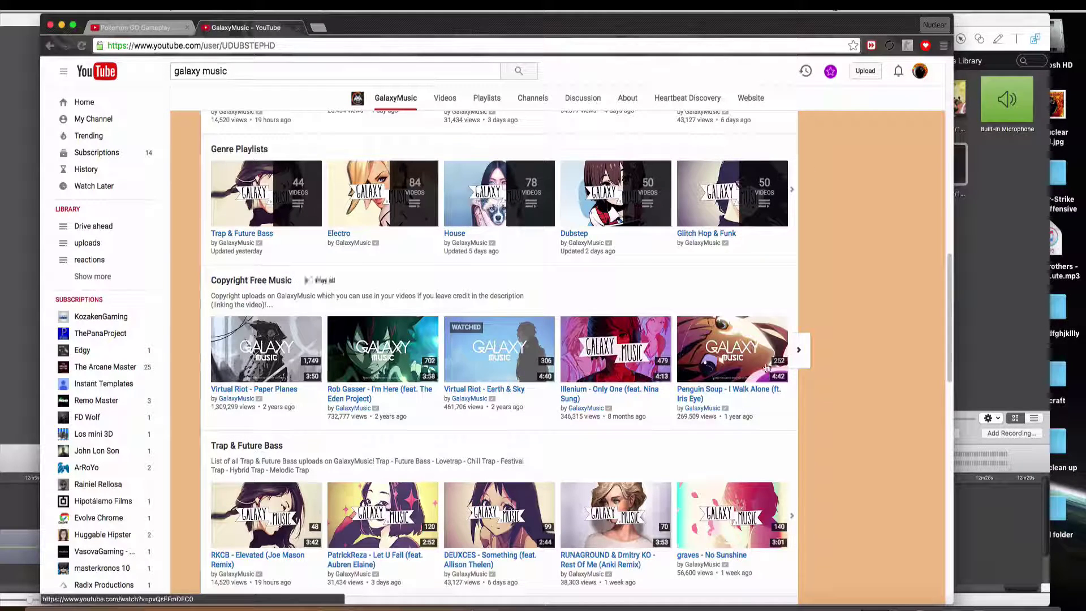
pyautogui.click(797, 349)
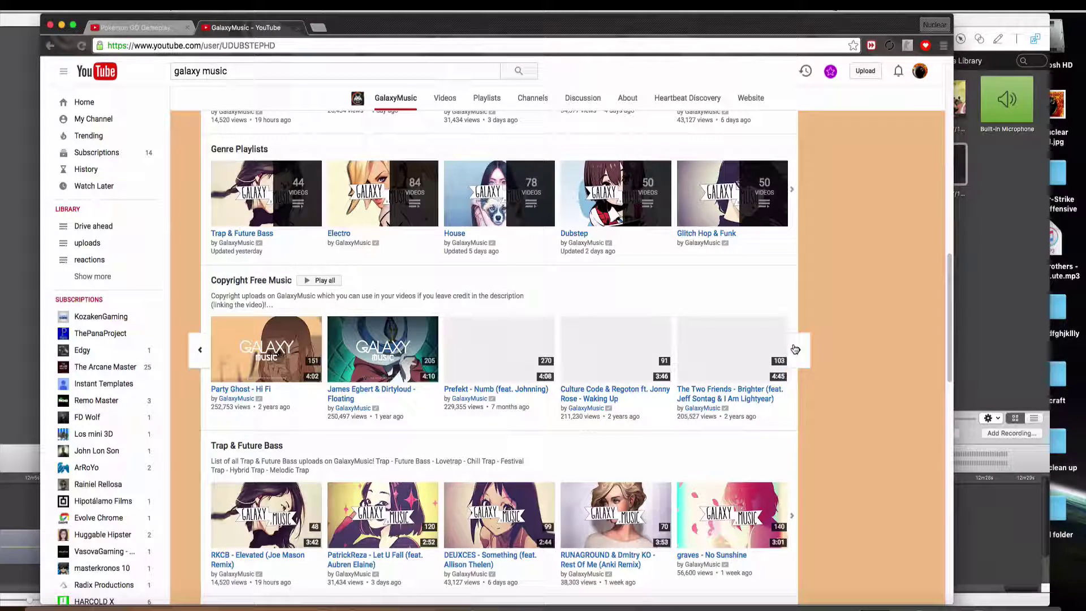
pyautogui.scroll(15, 563, 369)
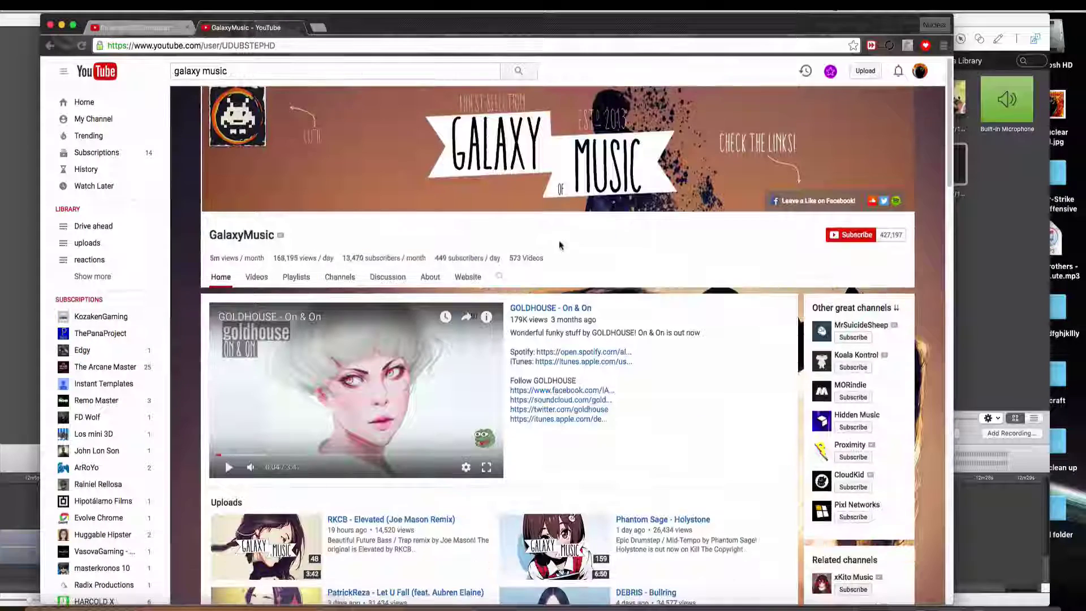
# Step: Search within the GalaxyMusic channel for "adventure time" and open the video Panda Eyes & Teminite - Adventure Time
pyautogui.click(499, 276)
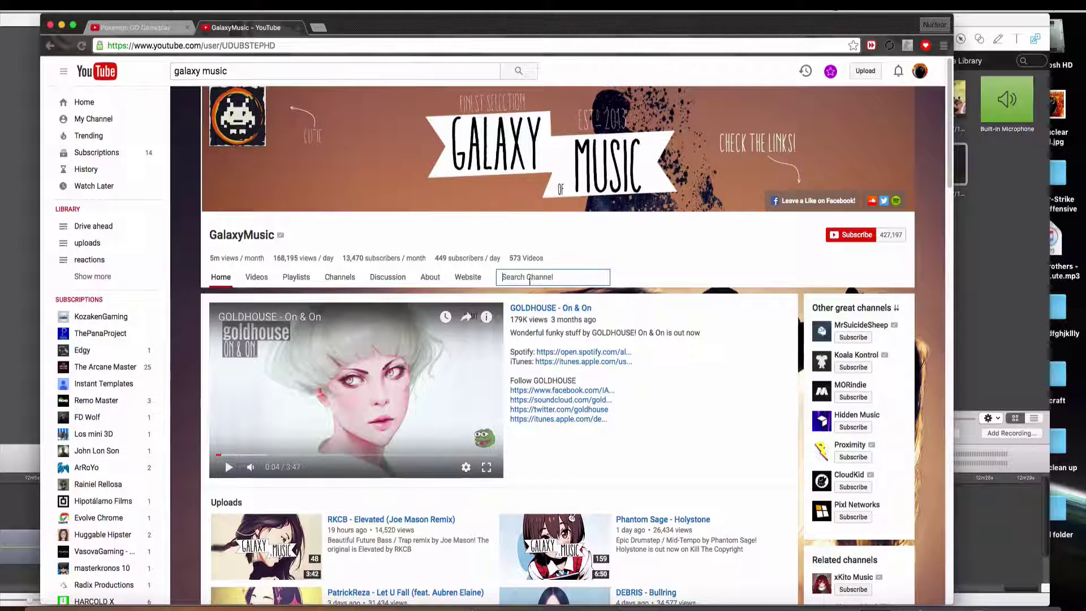
pyautogui.write('ad')
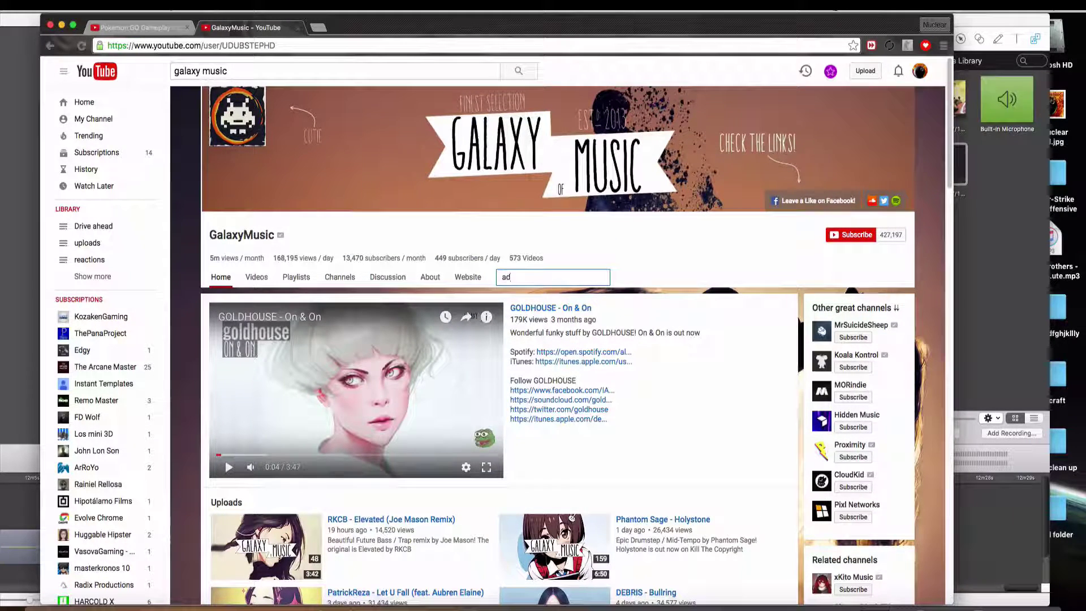
pyautogui.write('venture time')
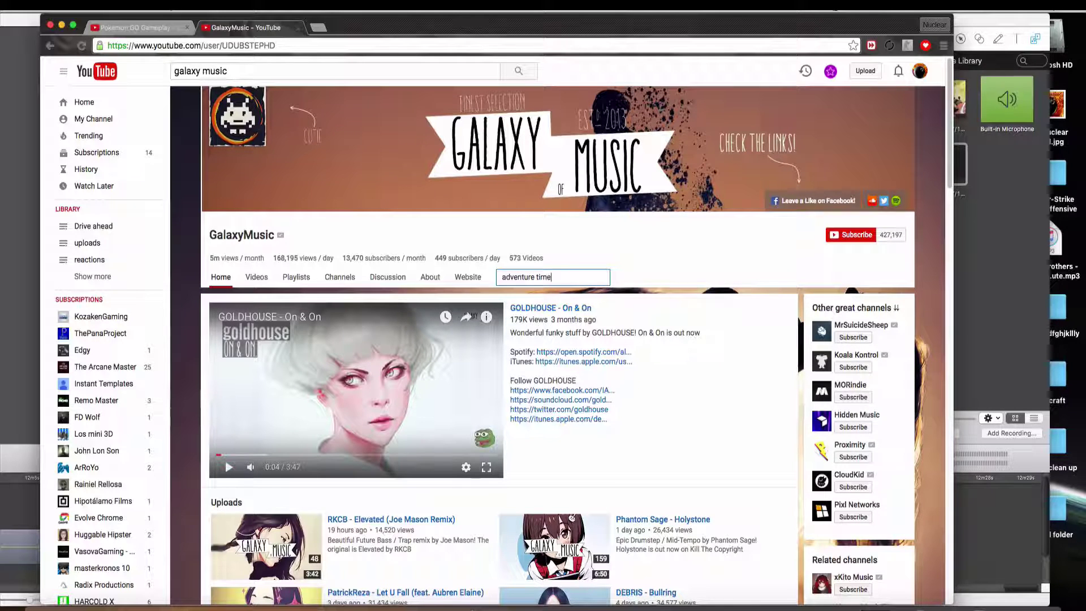
pyautogui.press('Return')
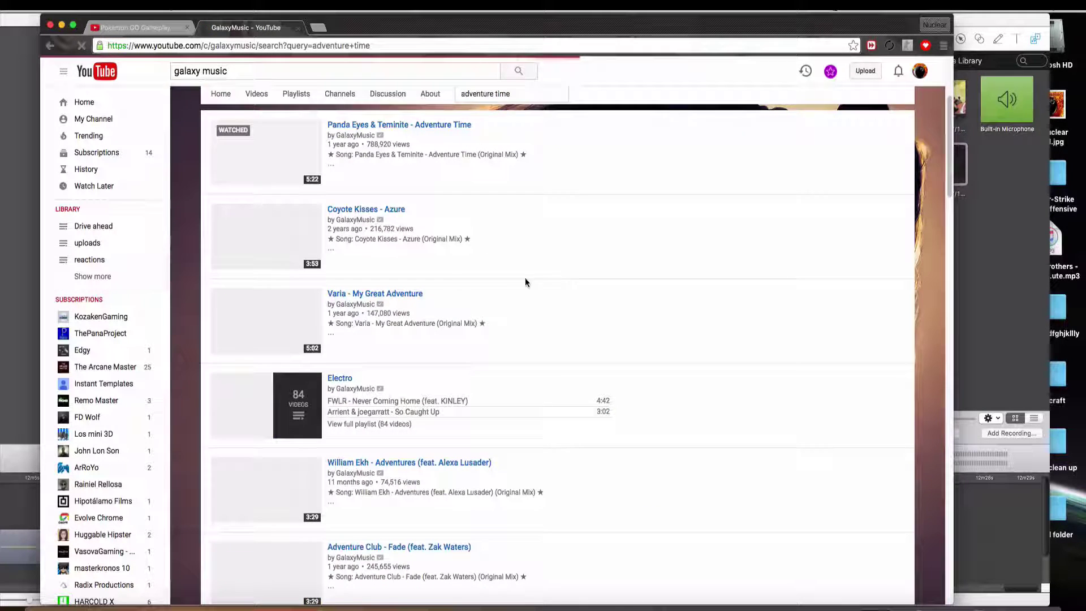
pyautogui.click(407, 134)
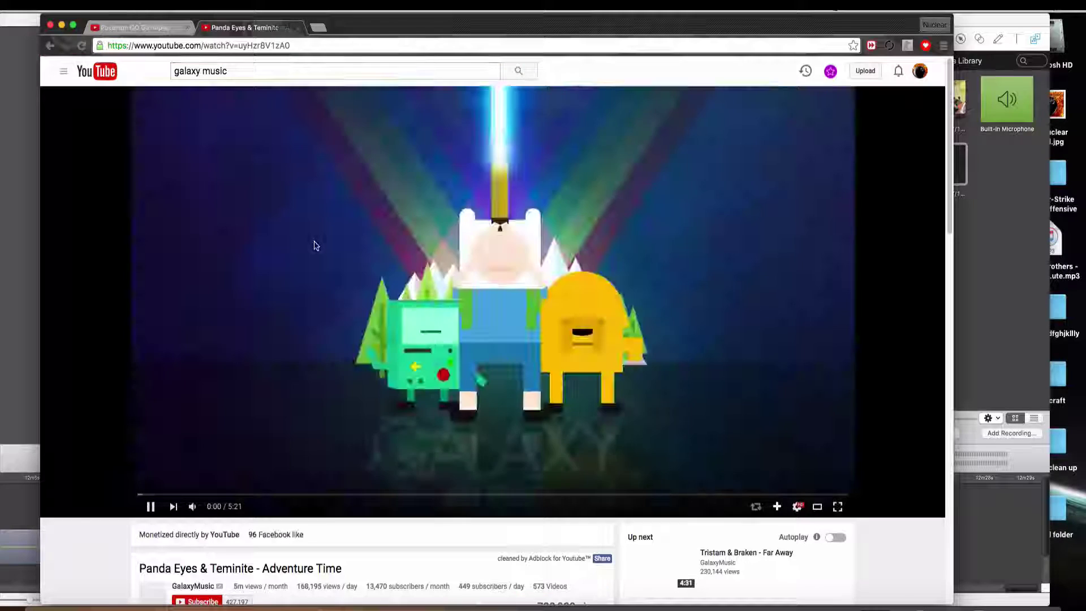
# Step: Pause the Adventure Time video, dismiss the annotation covering it, and copy the video's web address
pyautogui.click(392, 314)
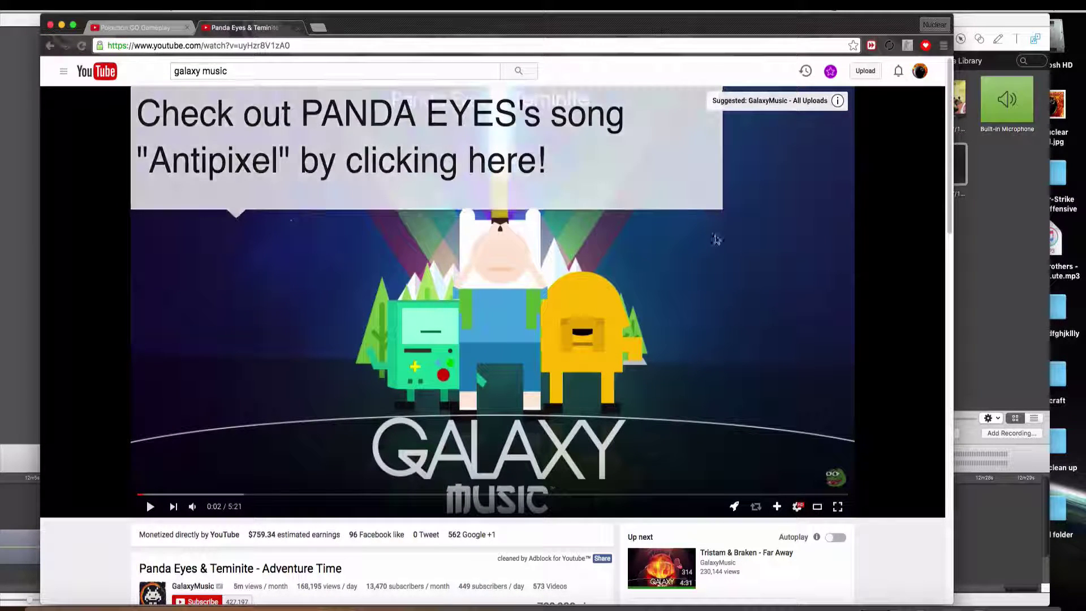
pyautogui.click(720, 102)
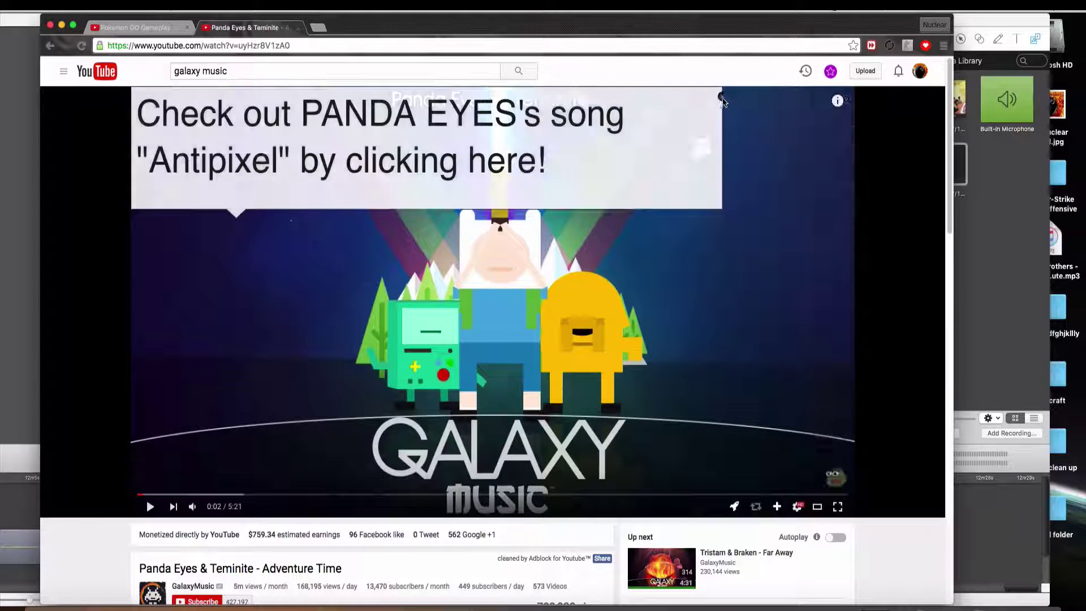
pyautogui.click(720, 96)
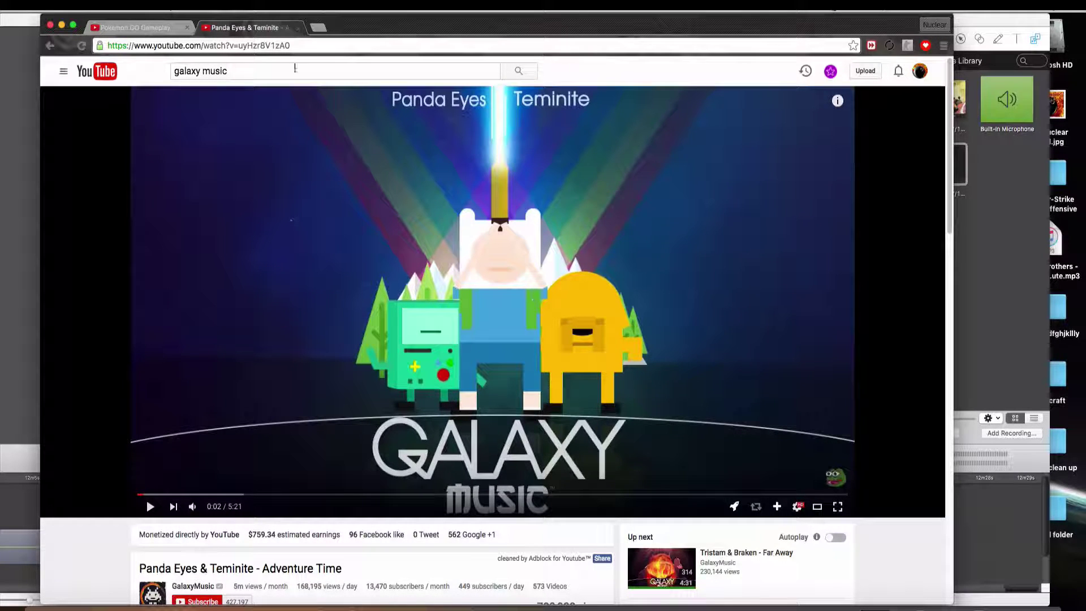
pyautogui.press('super+l')
pyautogui.press('super+c')
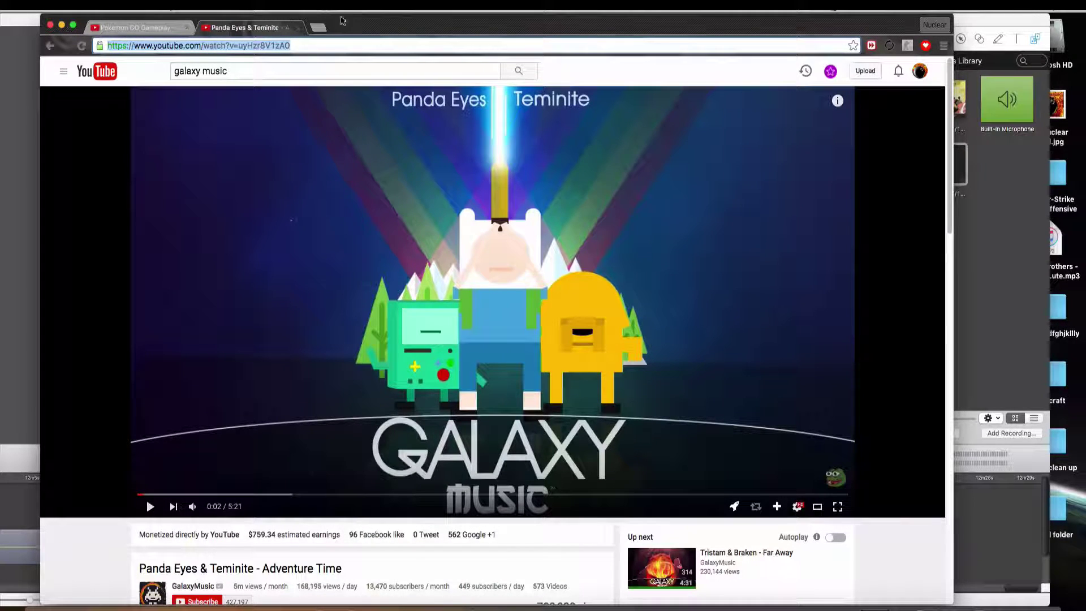
# Step: Open the YouTube to mp3 Converter site youtube-mp3.org in a new browser tab
pyautogui.click(318, 27)
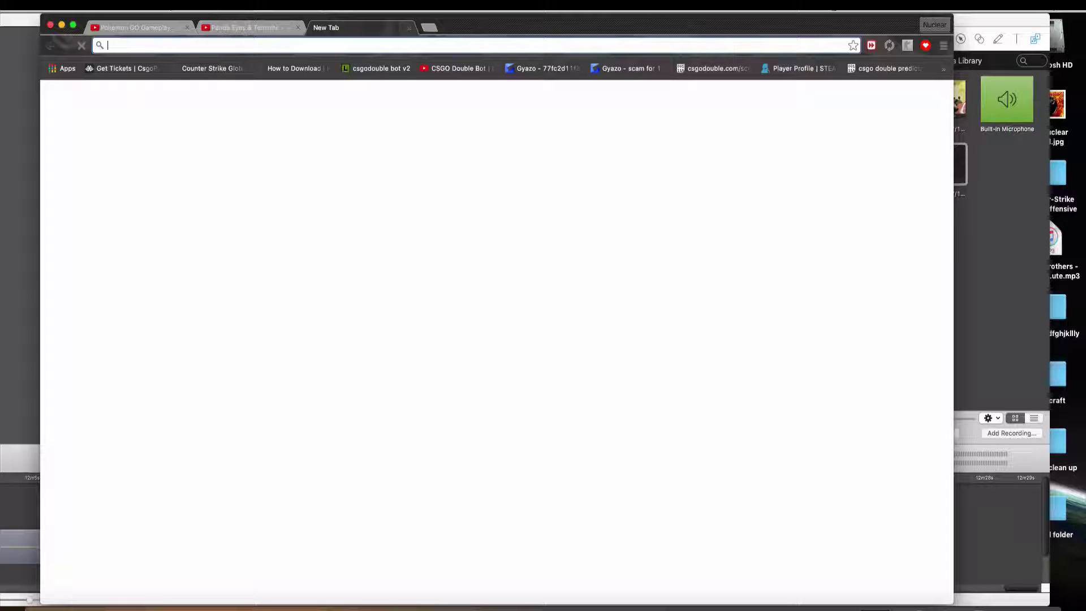
pyautogui.write('youtube')
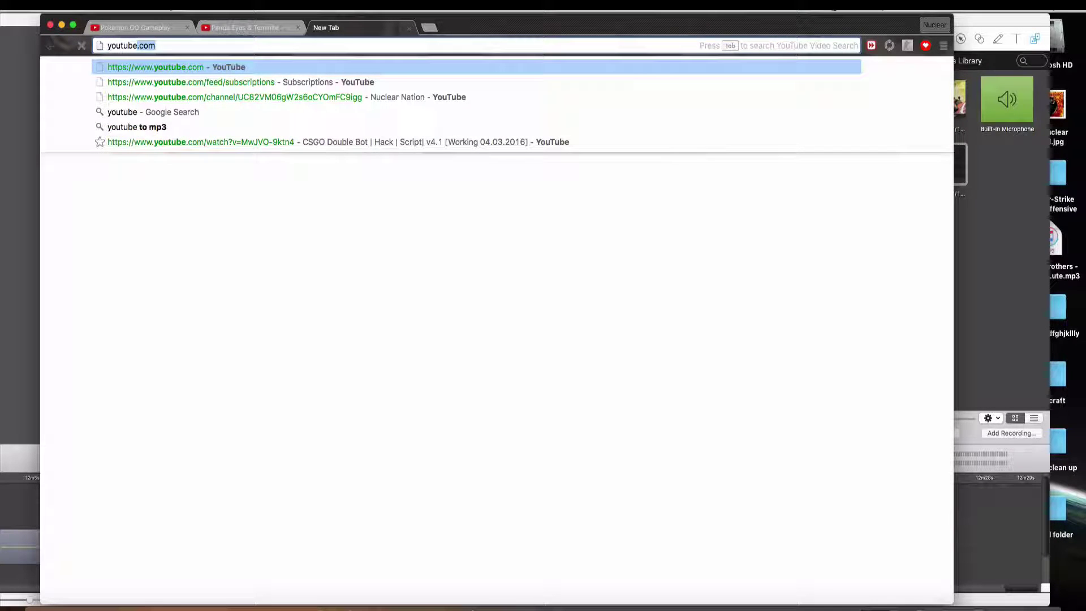
pyautogui.write('-mp')
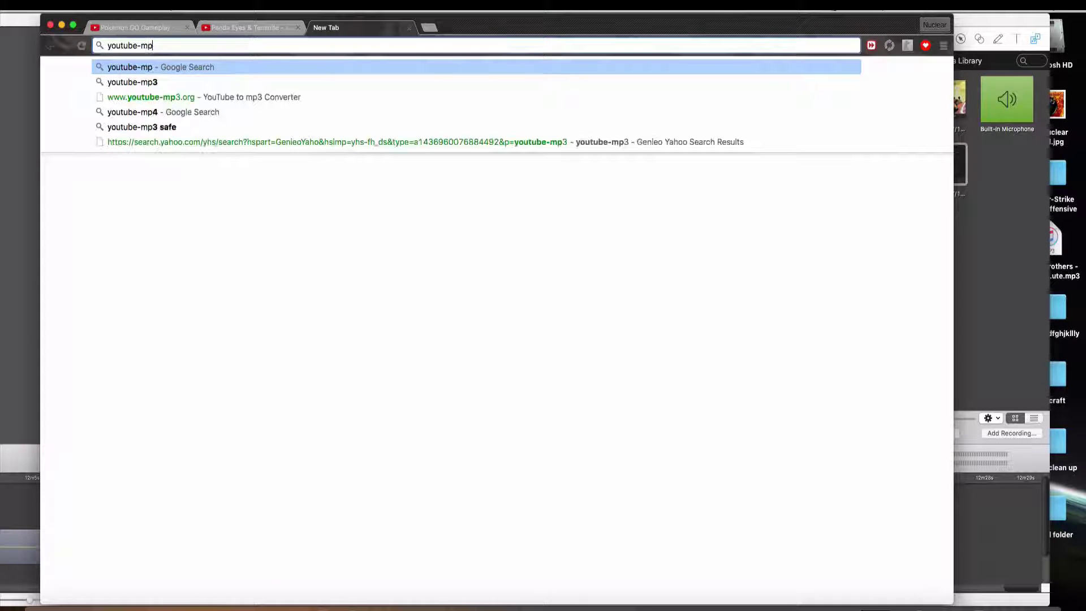
pyautogui.write('3.')
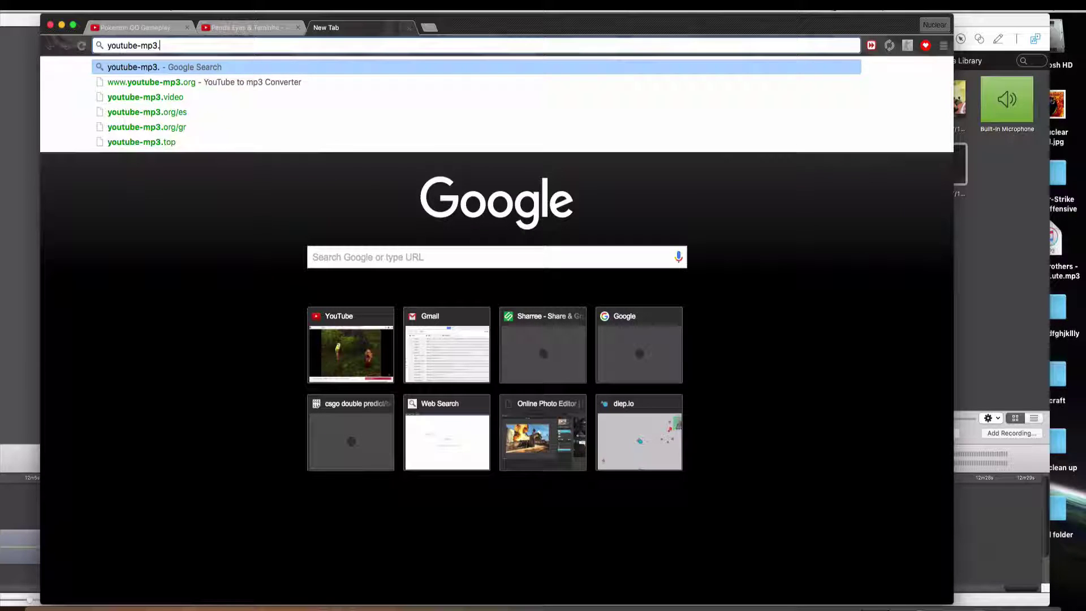
pyautogui.write('org')
pyautogui.press('Return')
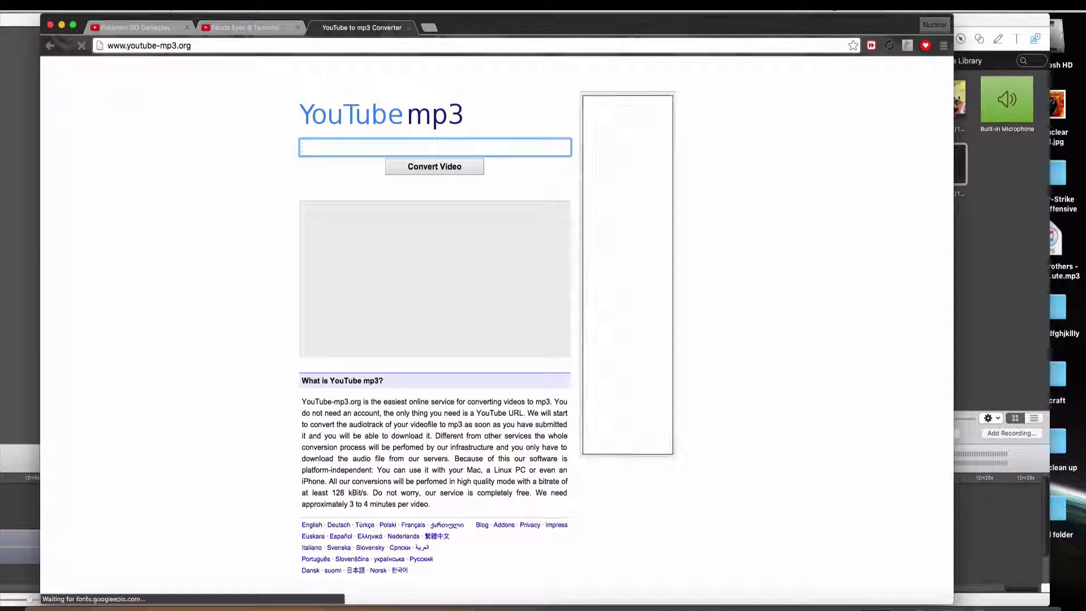
# Step: Convert the copied Adventure Time video address to MP3 and start the file's download
pyautogui.press('super+v')
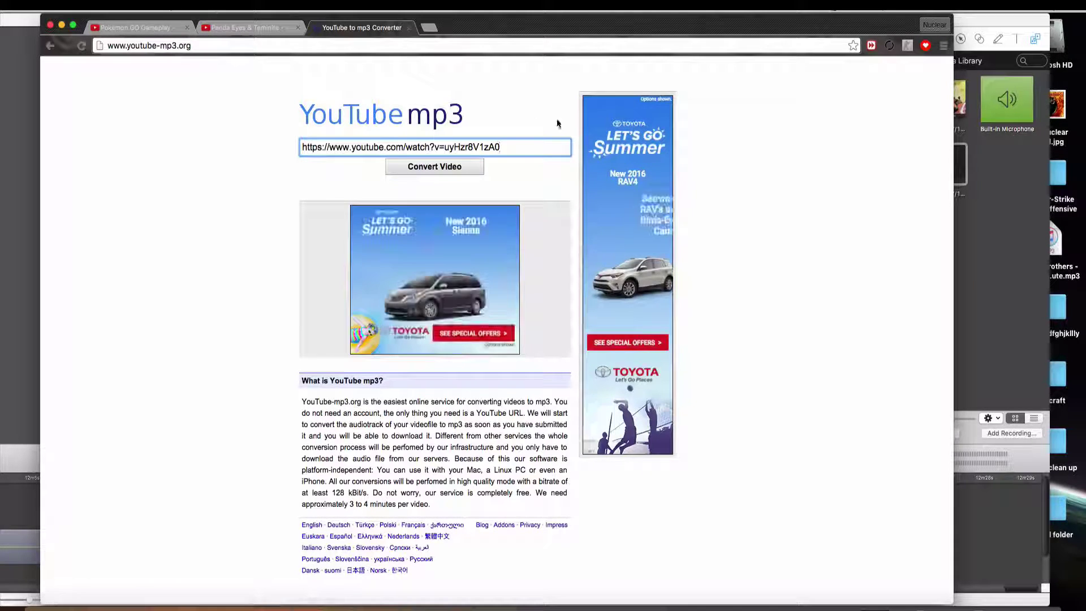
pyautogui.click(429, 168)
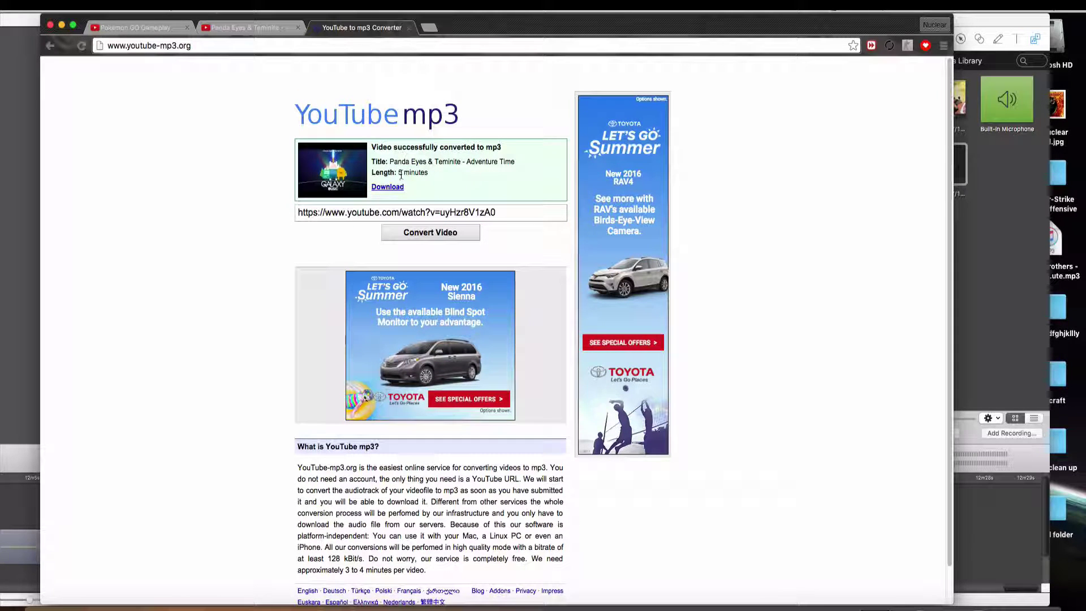
pyautogui.click(391, 190)
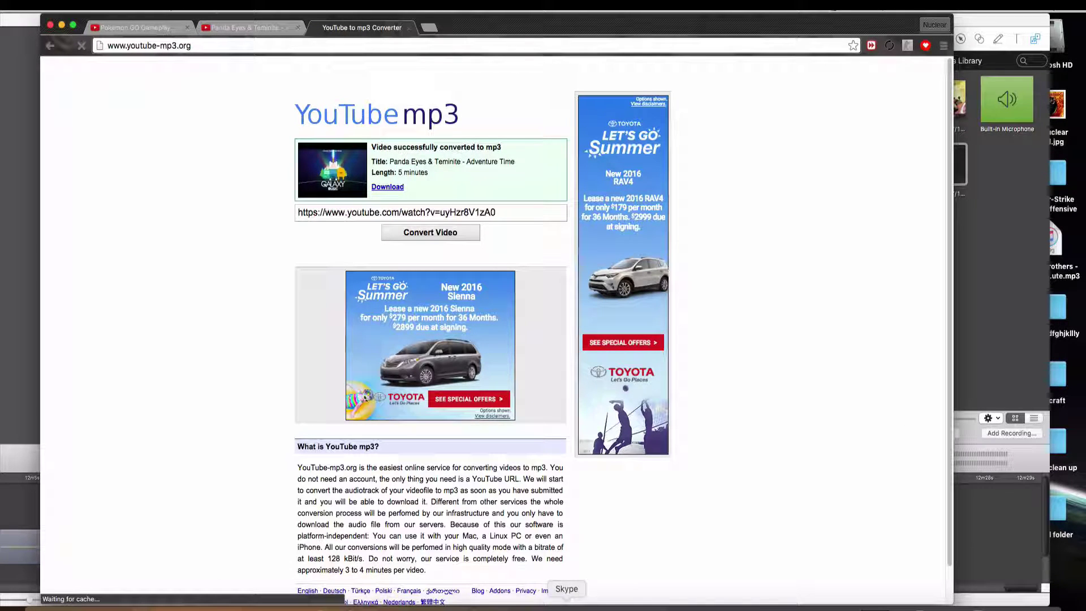
# Step: Quit Skype and request the converted Adventure Time MP3 download again
pyautogui.rightClick(566, 603)
pyautogui.click(572, 584)
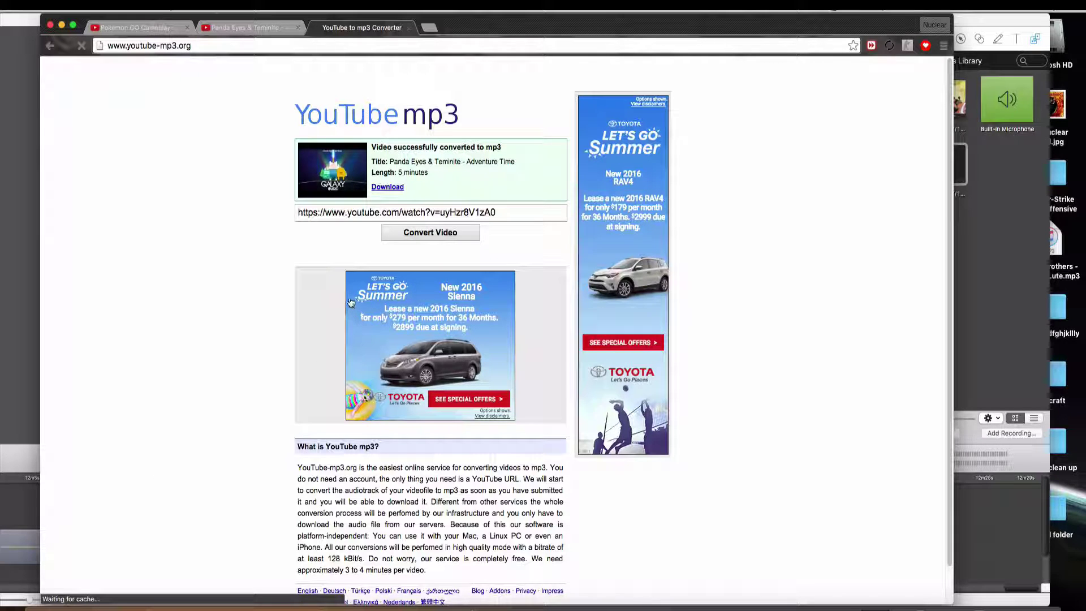
pyautogui.click(388, 191)
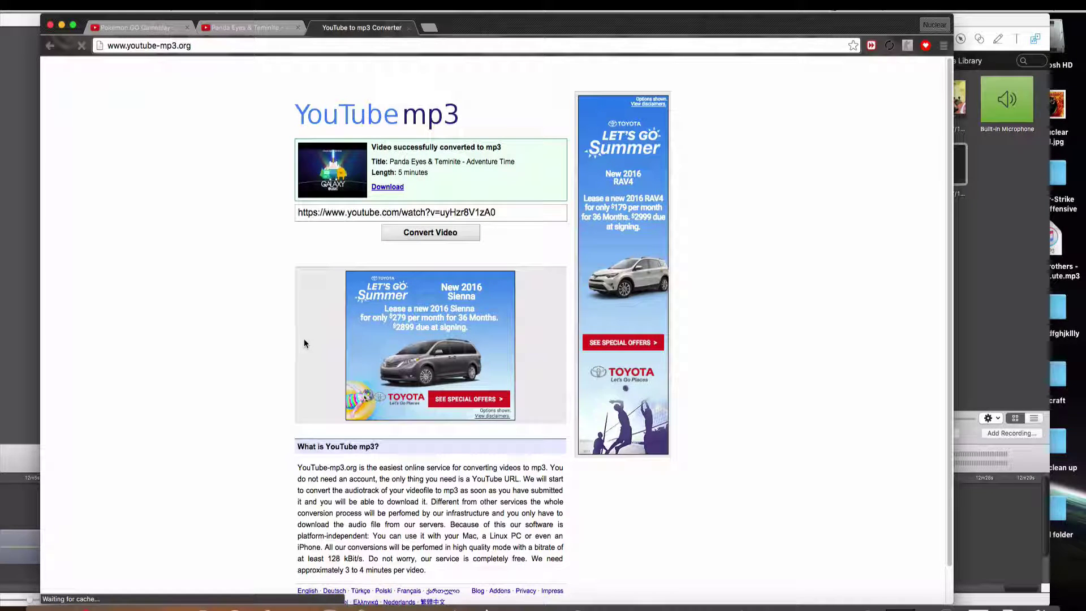
# Step: Force the unresponsive game process hl2_osx to quit
pyautogui.rightClick(900, 603)
pyautogui.click(903, 584)
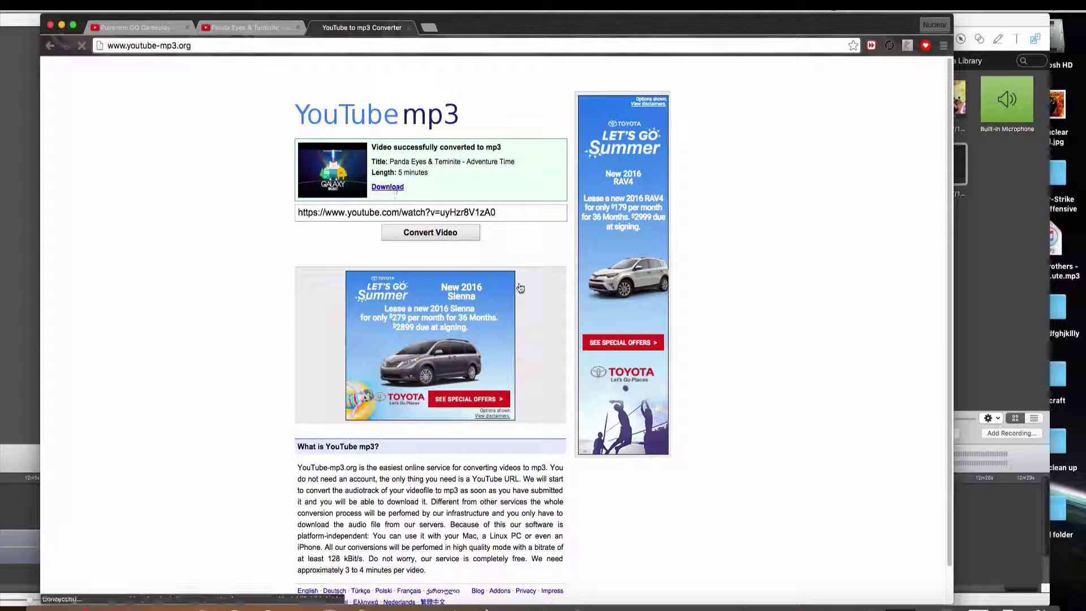
pyautogui.click(899, 602)
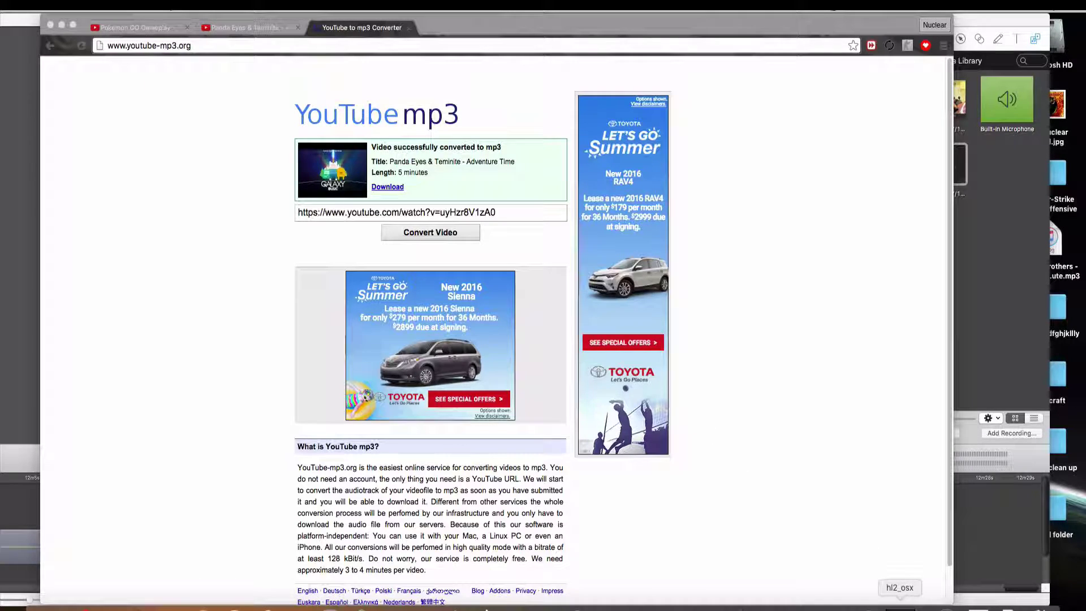
pyautogui.hotkey('ctrl', 'Up')
pyautogui.click(730, 277)
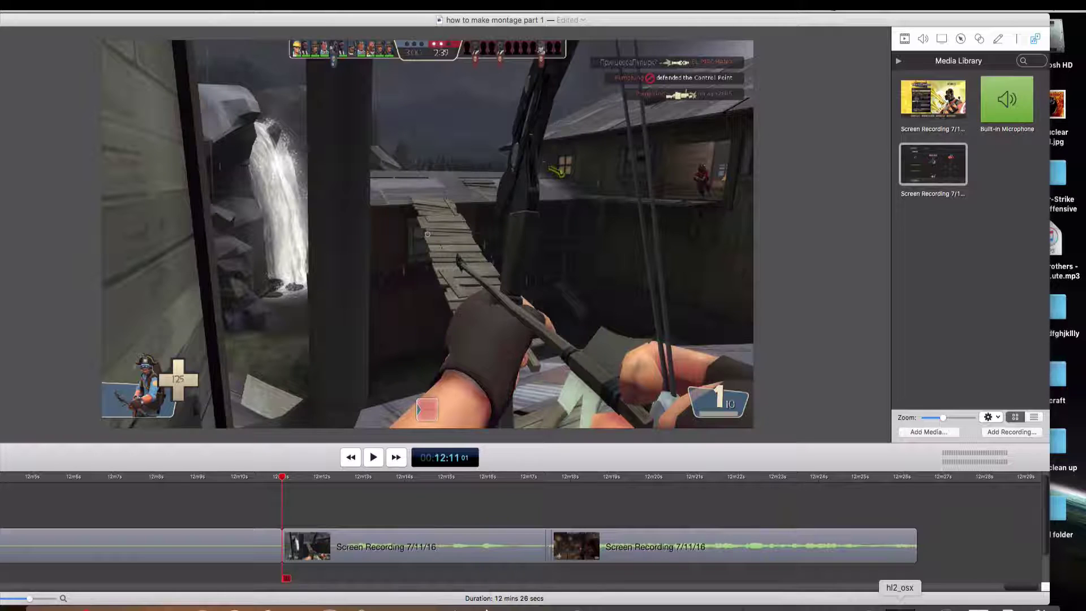
pyautogui.rightClick(905, 597)
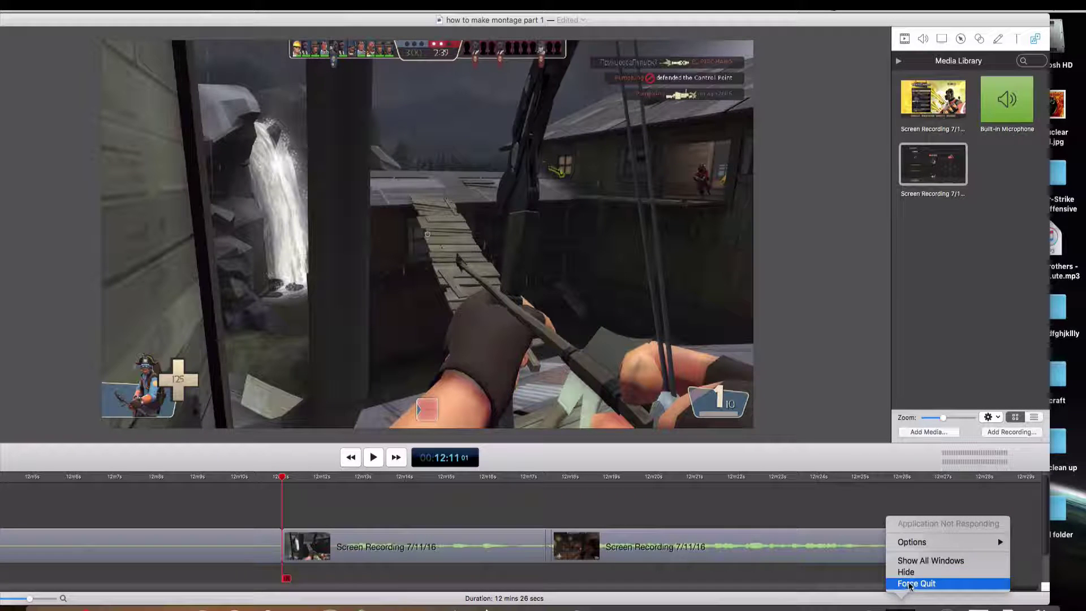
pyautogui.click(908, 582)
pyautogui.click(899, 599)
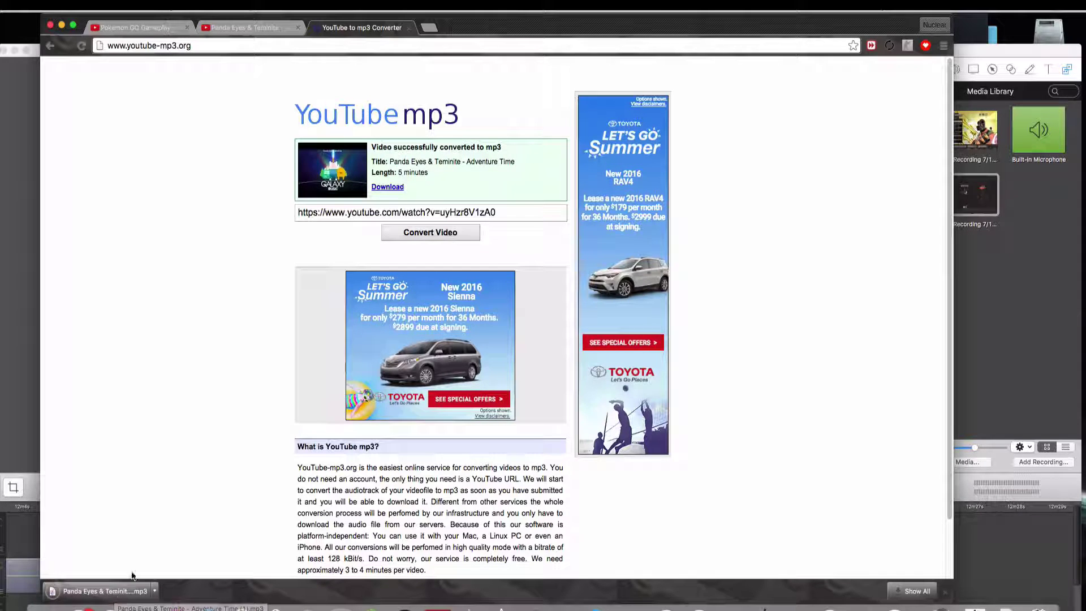
# Step: Move the browser window aside and add the downloaded Panda Eyes & Teminite MP3 to the editor timeline below the gameplay clips, starting at 12:11
pyautogui.moveTo(566, 31); pyautogui.dragTo(1083, 34)
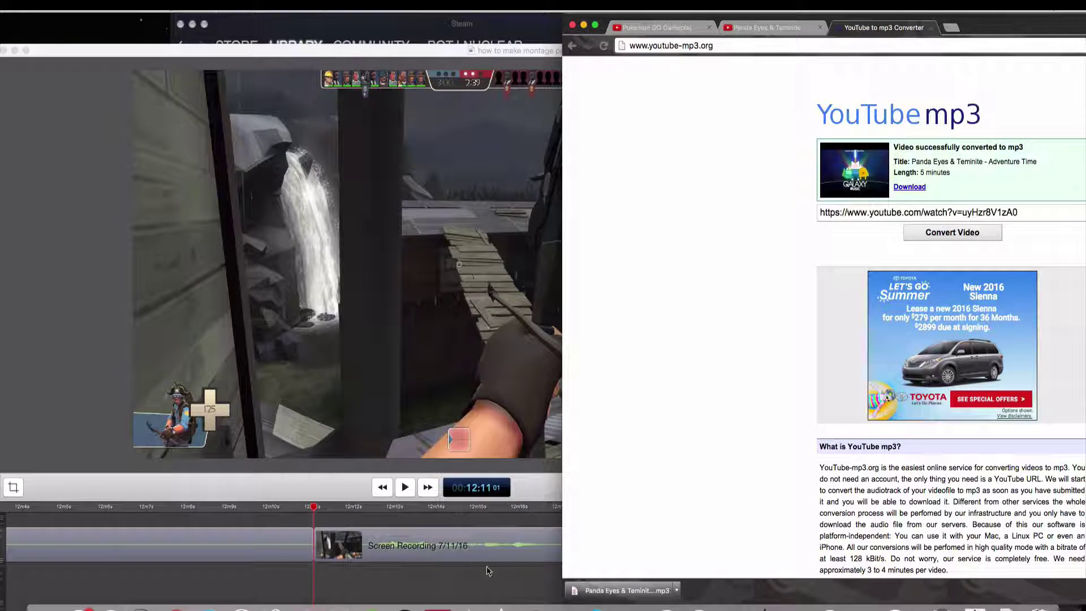
pyautogui.press('super+shift+2')
pyautogui.click(153, 74)
pyautogui.click(174, 6)
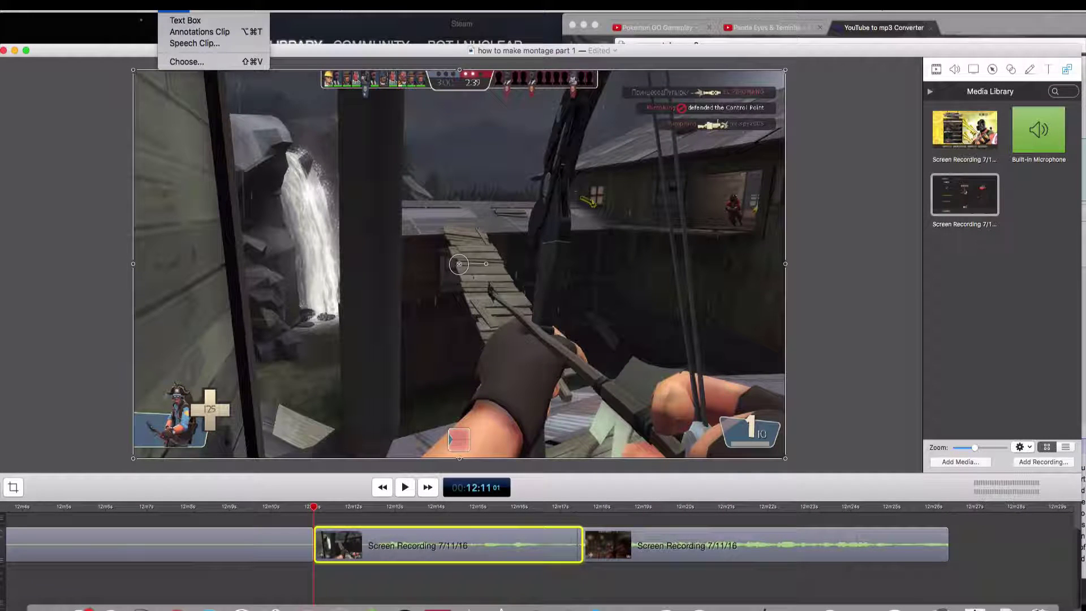
pyautogui.click(810, 319)
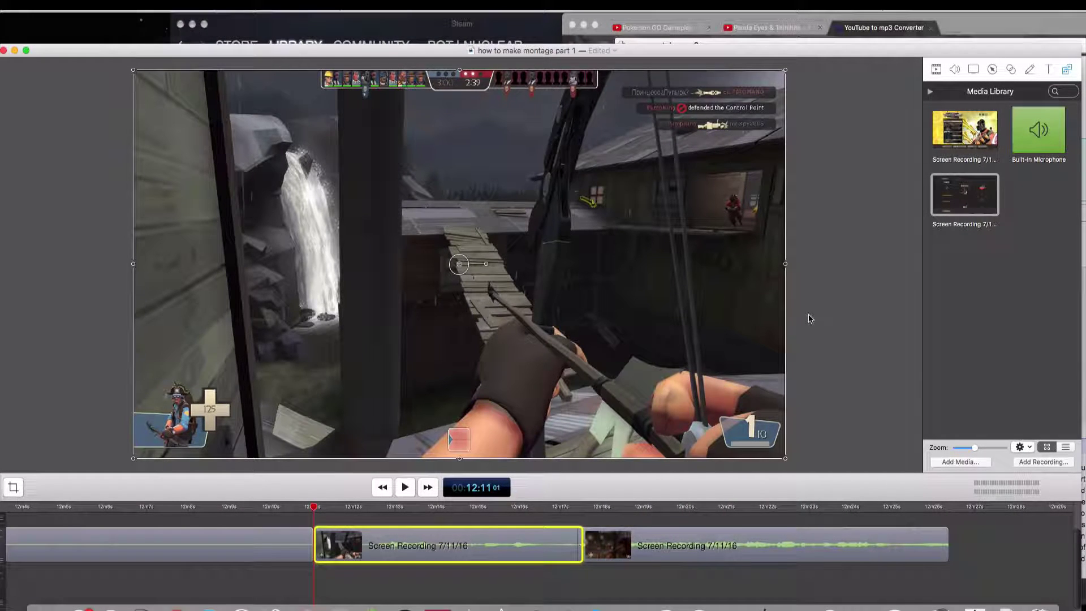
pyautogui.click(1003, 543)
pyautogui.click(1081, 521)
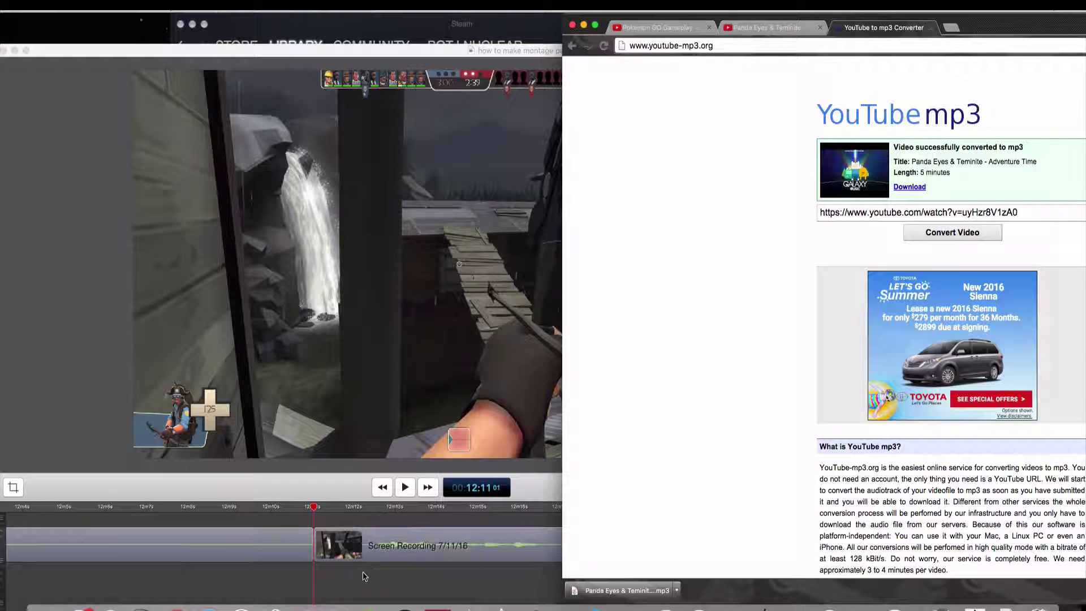
pyautogui.moveTo(365, 576); pyautogui.dragTo(353, 583)
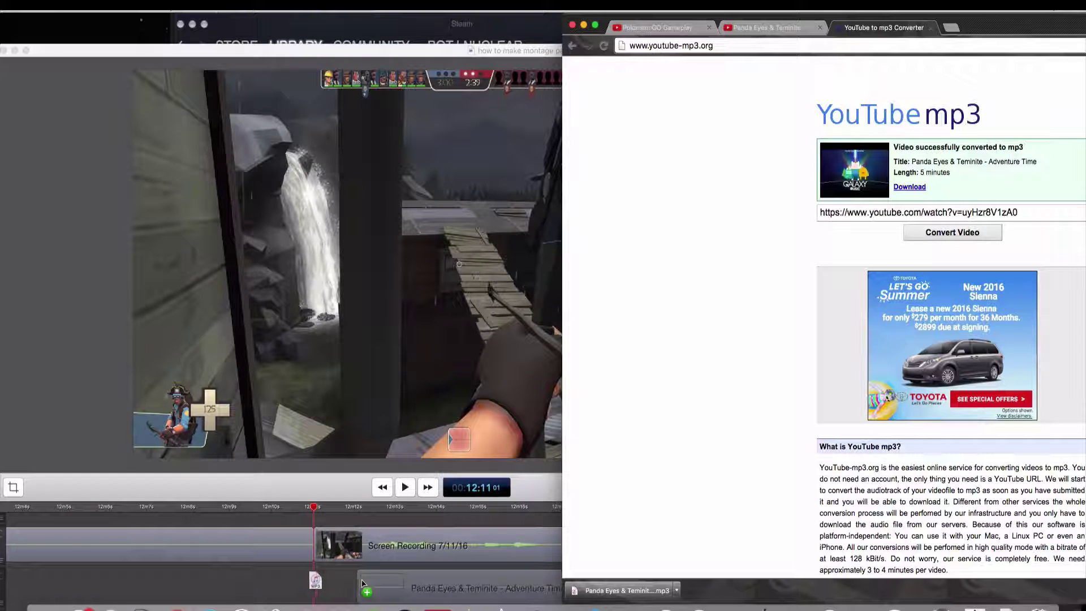
pyautogui.click(261, 585)
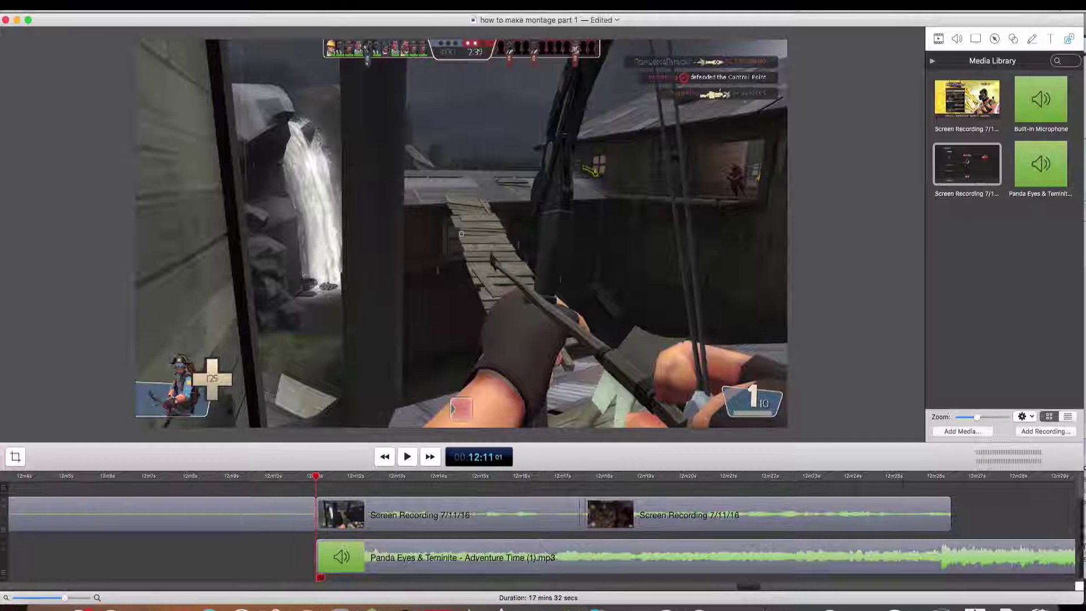
# Step: Play the song from about 12:25 and again from about 12:40 on the timeline to find where its drop begins
pyautogui.moveTo(308, 484); pyautogui.dragTo(922, 490)
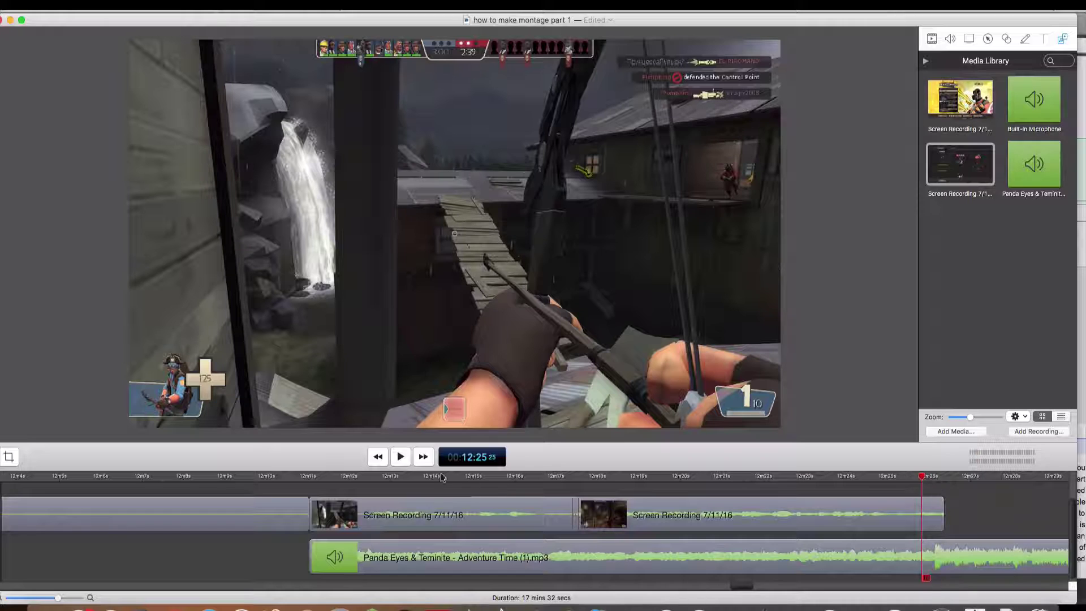
pyautogui.click(400, 457)
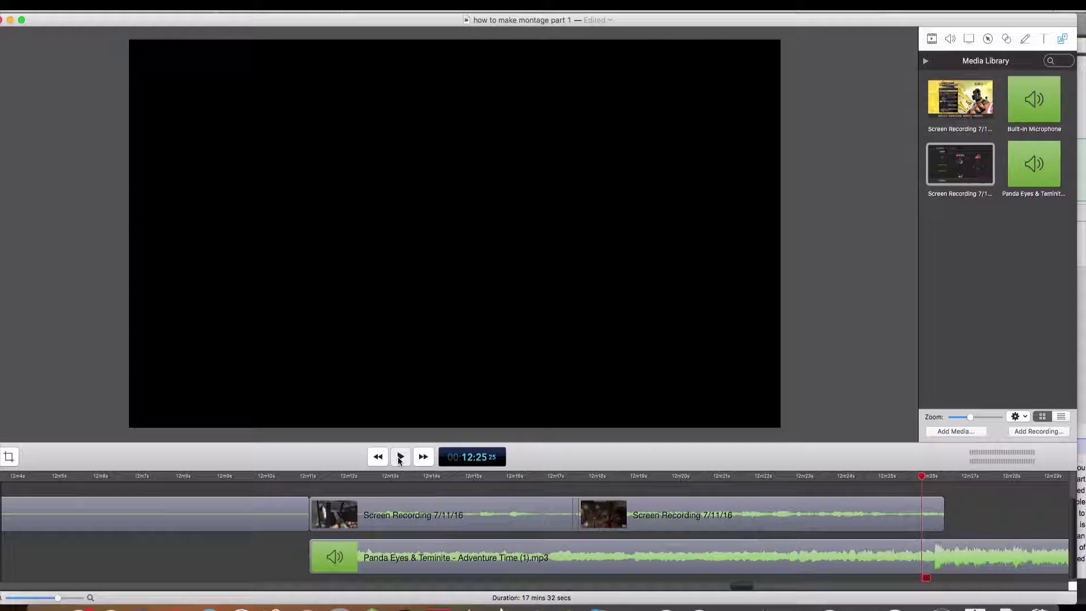
pyautogui.click(399, 458)
pyautogui.click(400, 458)
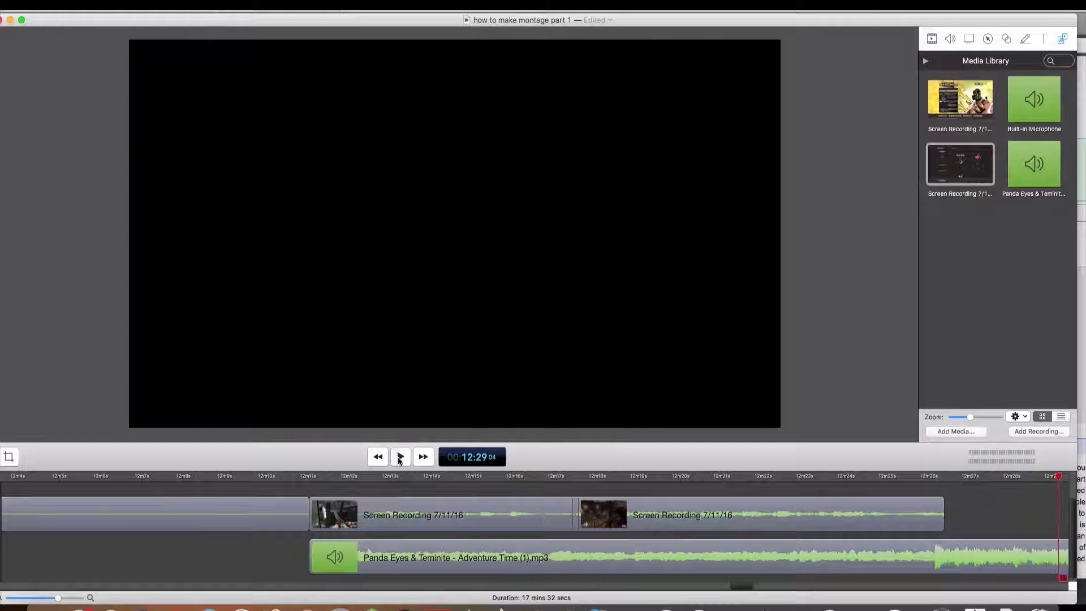
pyautogui.moveTo(745, 577); pyautogui.dragTo(758, 585)
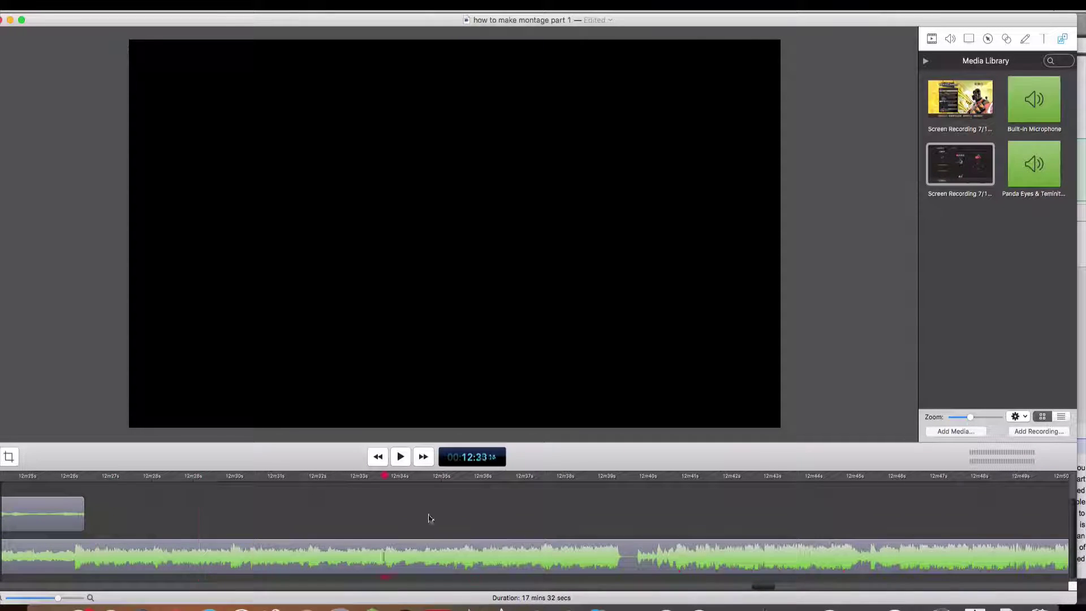
pyautogui.click(632, 533)
pyautogui.click(404, 459)
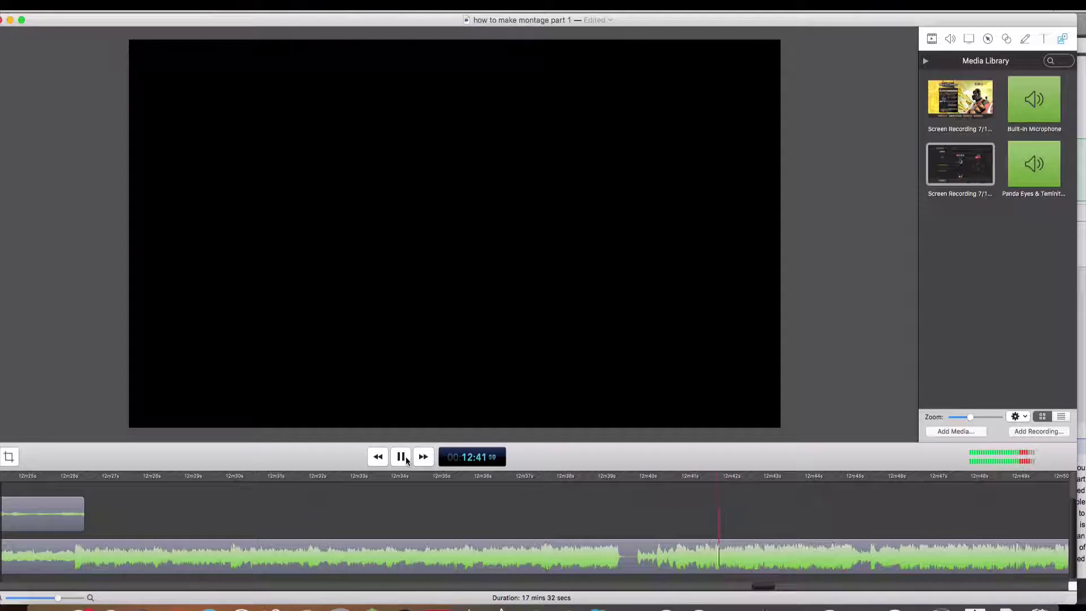
pyautogui.click(406, 461)
# Step: Split the song clip in the quiet gap at about 12:39 and delete the part before the split
pyautogui.moveTo(745, 477); pyautogui.dragTo(628, 492)
pyautogui.rightClick(627, 558)
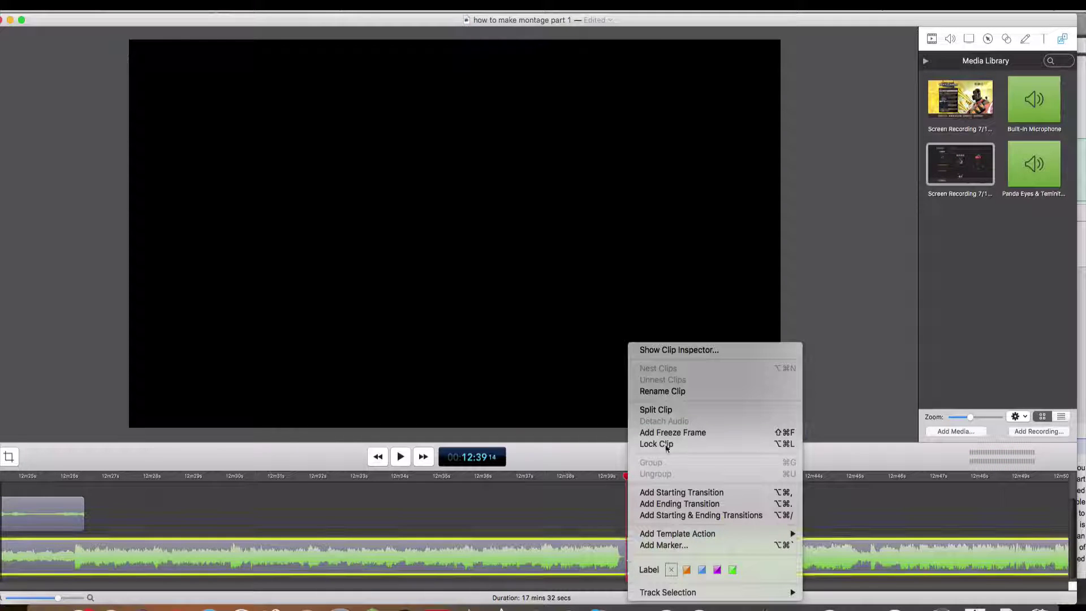
pyautogui.click(656, 411)
pyautogui.moveTo(626, 498); pyautogui.dragTo(884, 490)
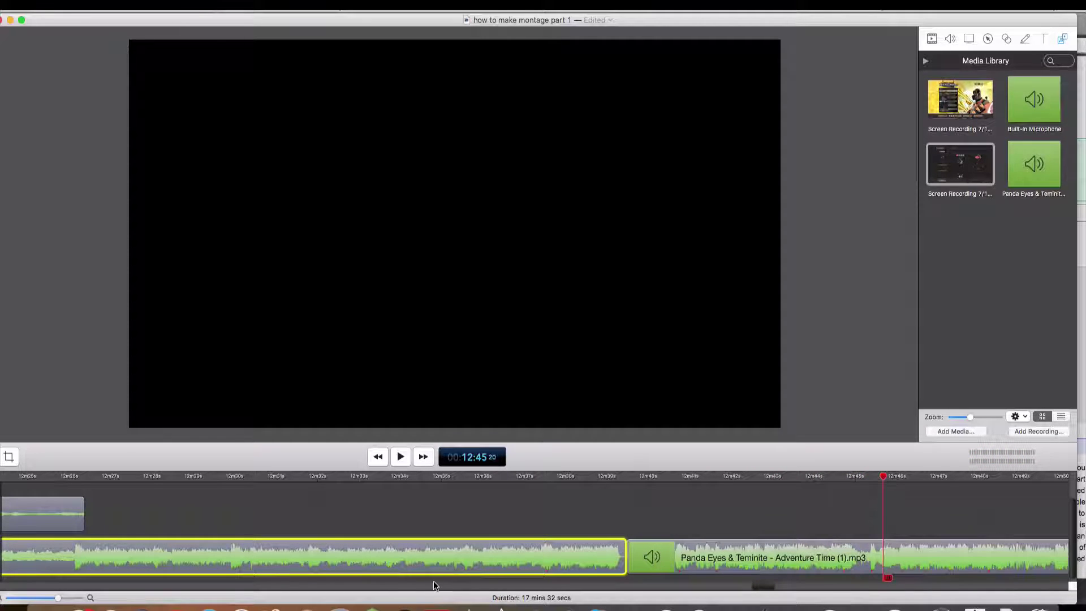
pyautogui.press('Delete')
# Step: Align the start of the remaining song clip with the first sniper clip and set the playhead just before it, at about 12:09
pyautogui.moveTo(664, 560); pyautogui.dragTo(89, 560)
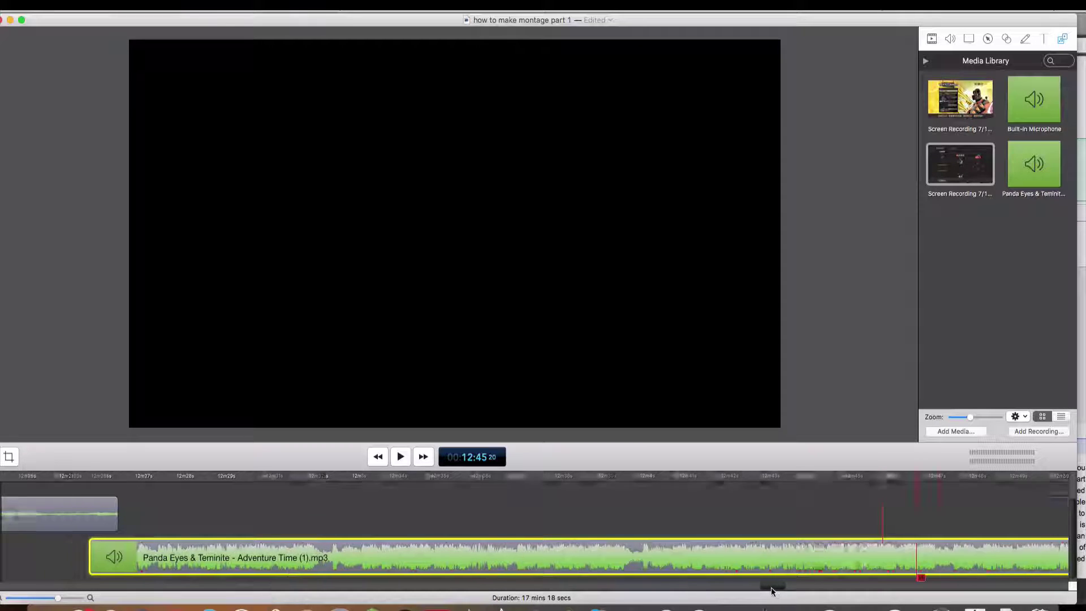
pyautogui.moveTo(772, 589)
pyautogui.mouseDown()
pyautogui.moveTo(739, 589)
pyautogui.moveTo(757, 589)
pyautogui.mouseUp()
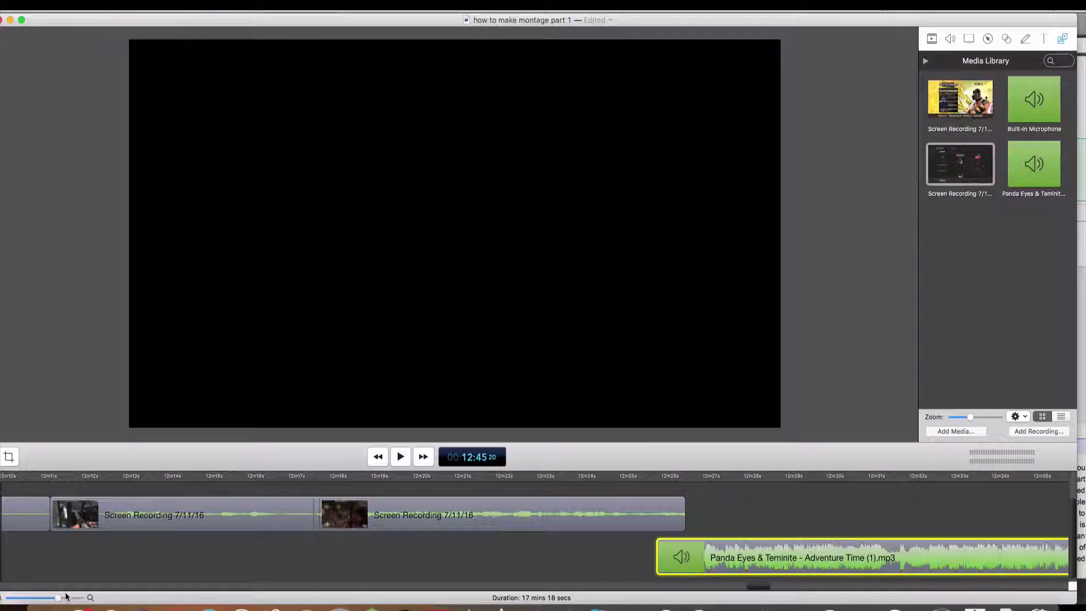
pyautogui.moveTo(66, 597)
pyautogui.mouseDown()
pyautogui.moveTo(39, 597)
pyautogui.moveTo(55, 597)
pyautogui.mouseUp()
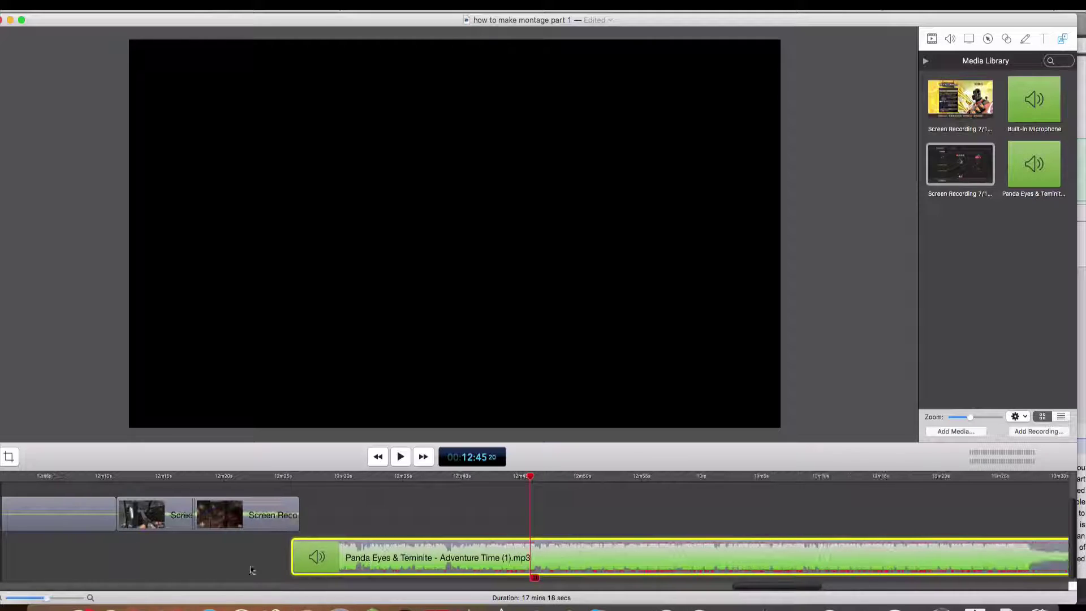
pyautogui.moveTo(338, 556); pyautogui.dragTo(163, 552)
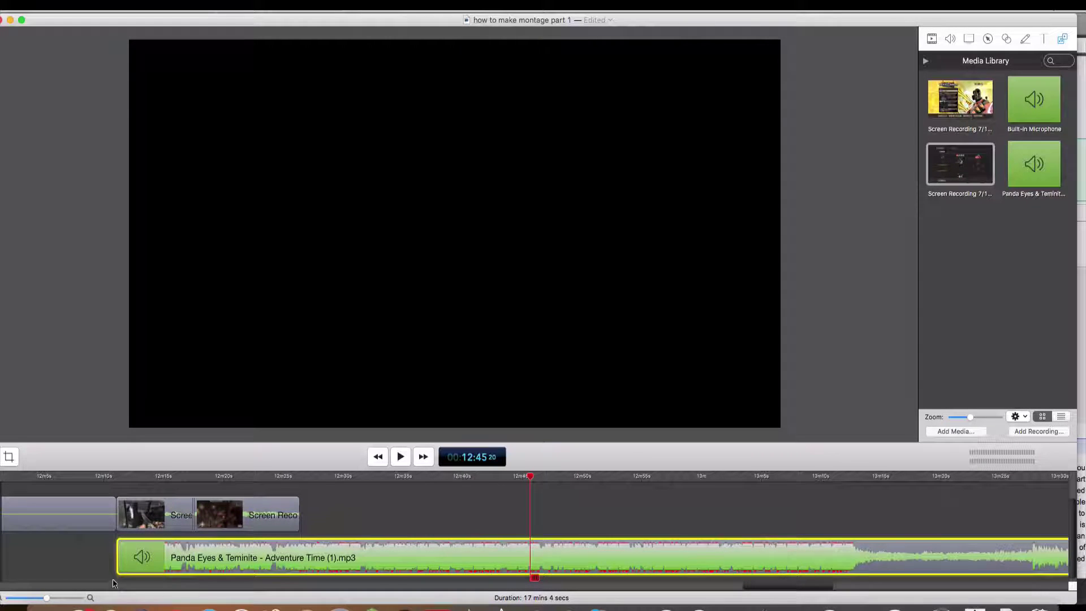
pyautogui.moveTo(529, 471); pyautogui.dragTo(102, 479)
# Step: Trim the end of the song clip back to where the last gameplay clip ends, at about 12:26
pyautogui.hscroll(1, 766, 585)
pyautogui.hscroll(10, 767, 585)
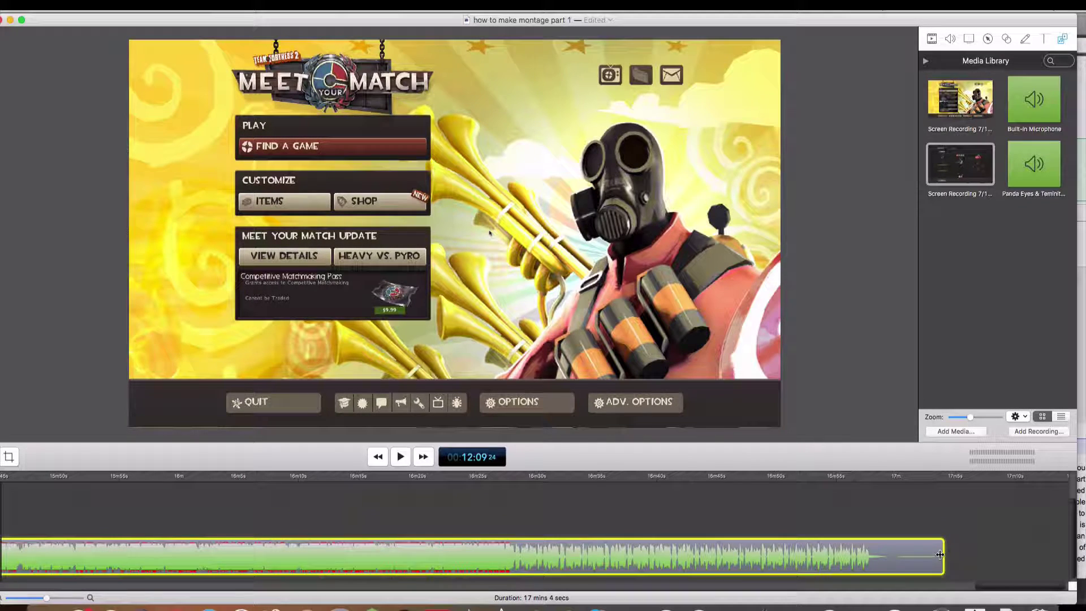
pyautogui.moveTo(943, 559); pyautogui.dragTo(40, 559)
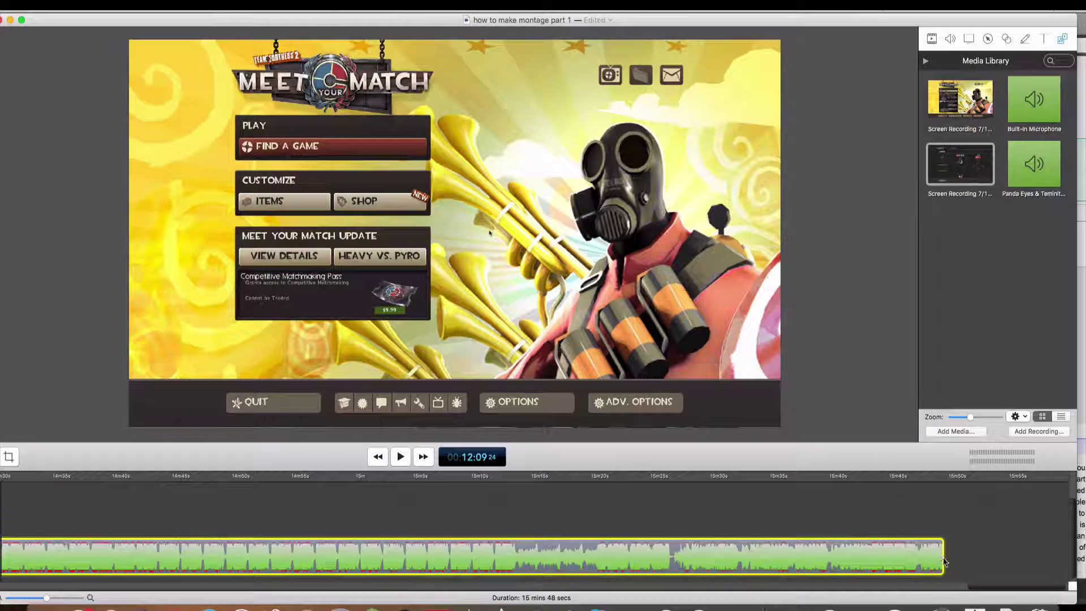
pyautogui.moveTo(943, 560); pyautogui.dragTo(41, 547)
pyautogui.moveTo(940, 551); pyautogui.dragTo(117, 553)
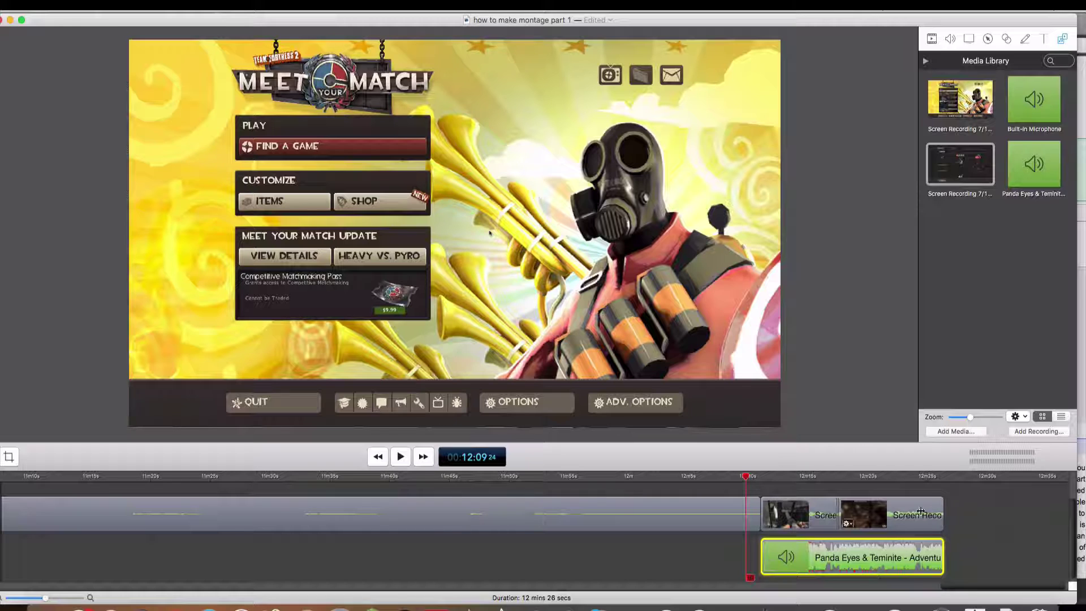
# Step: Play the montage from the start of the first sniper clip at 12:11 to hear the music against the gameplay
pyautogui.click(761, 476)
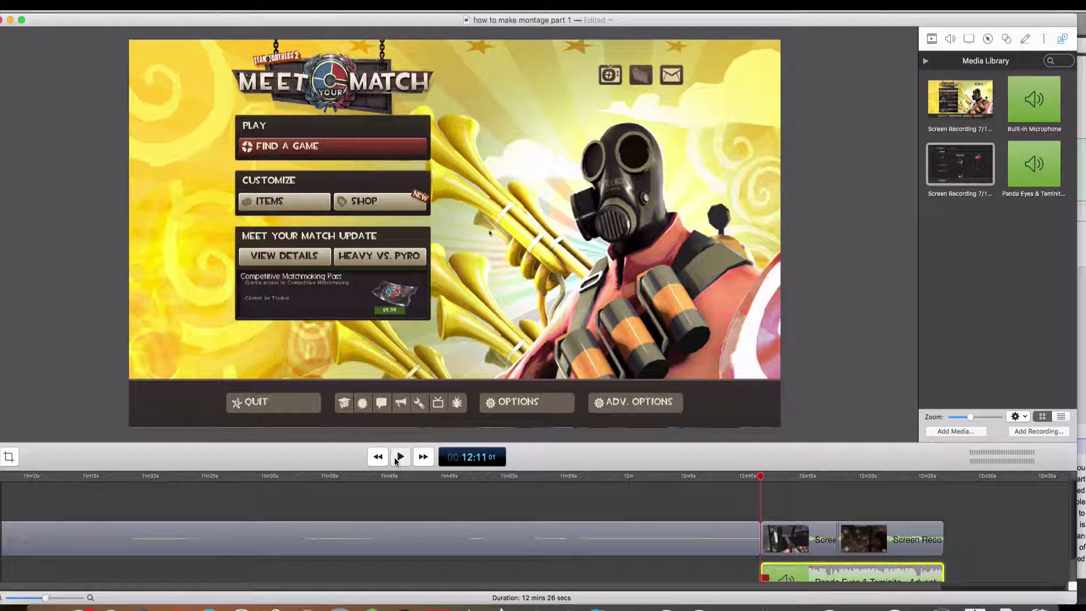
pyautogui.click(399, 457)
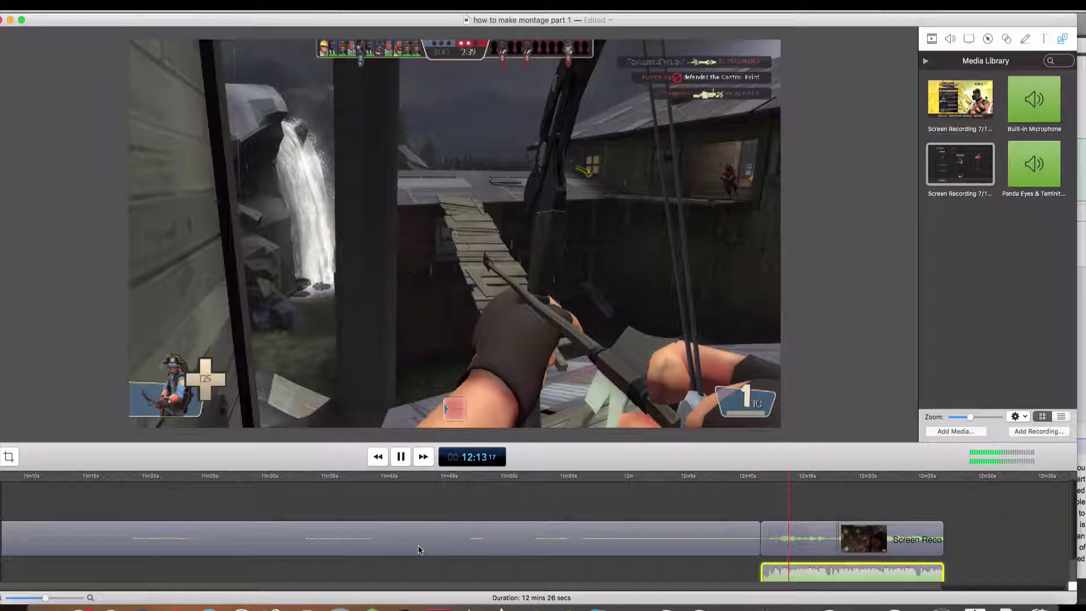
pyautogui.click(400, 459)
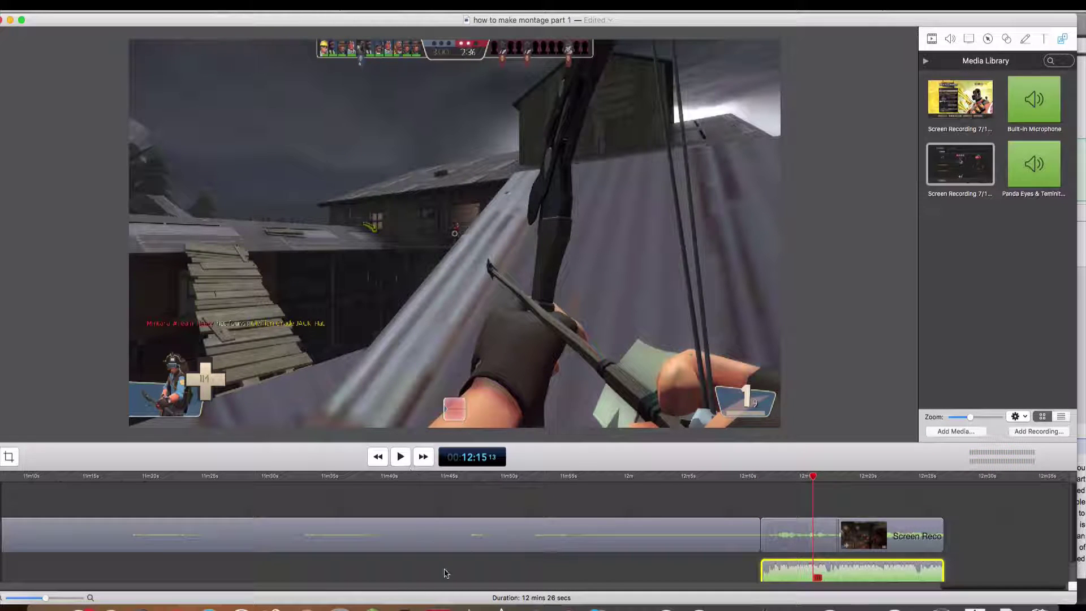
# Step: Lower the volume of the song clip to 78%
pyautogui.scroll(-1, 447, 573)
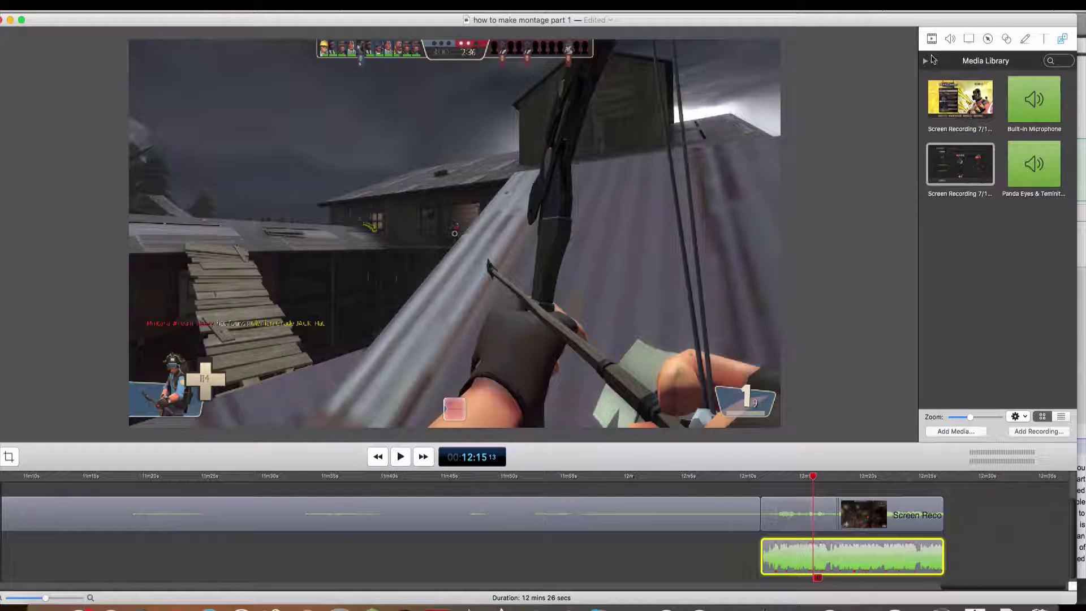
pyautogui.click(949, 38)
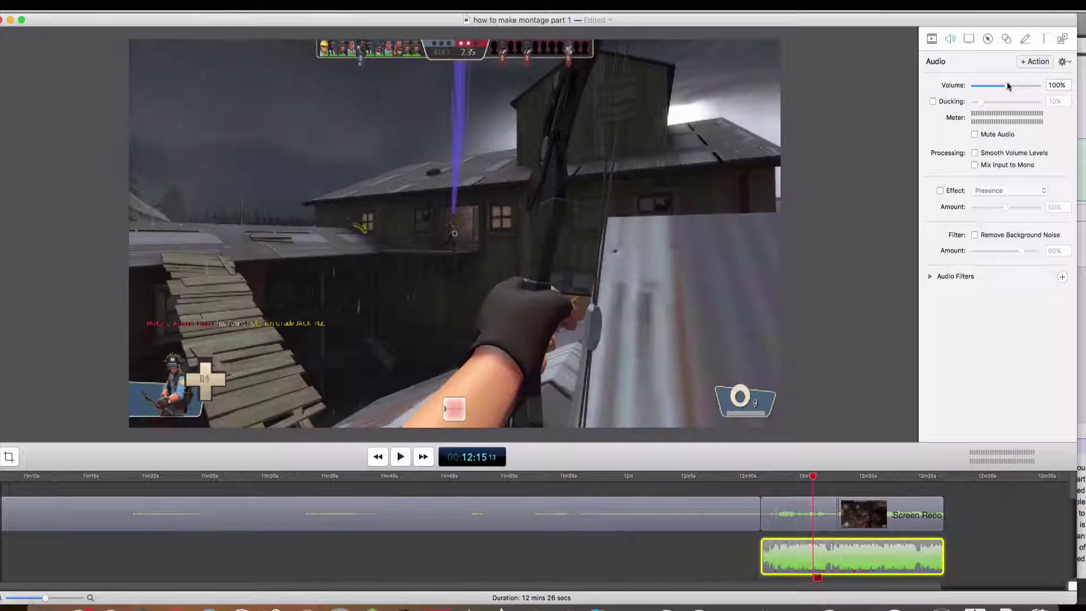
pyautogui.moveTo(1007, 82); pyautogui.dragTo(998, 83)
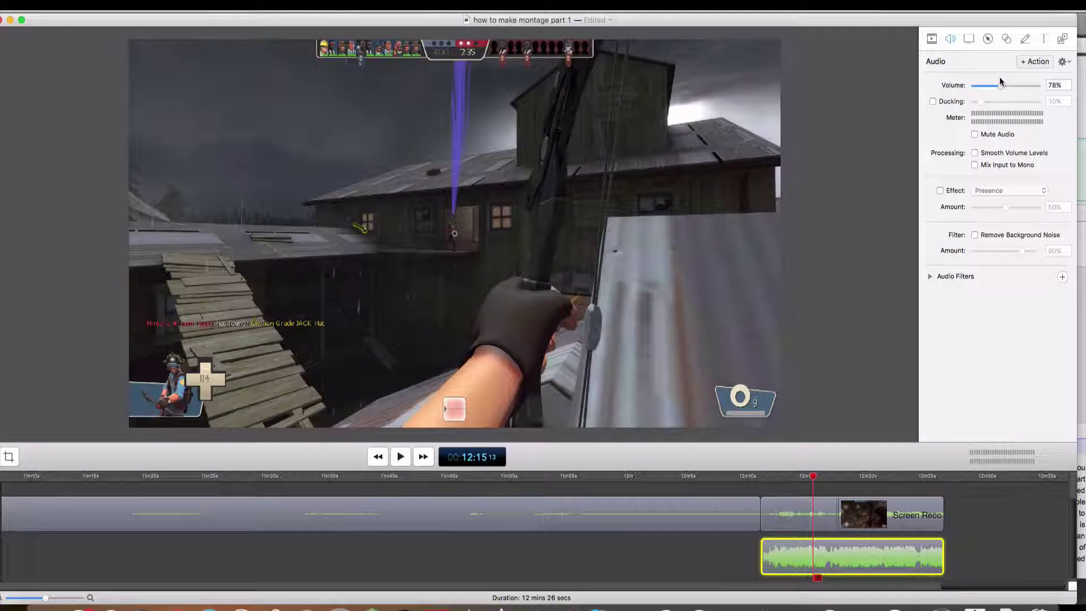
pyautogui.scroll(-3, 491, 570)
pyautogui.scroll(3, 492, 569)
pyautogui.scroll(-3, 492, 569)
pyautogui.scroll(3, 492, 569)
pyautogui.scroll(-3, 499, 563)
# Step: Look through the audio filters available for the first sniper clip, without adding one
pyautogui.click(784, 518)
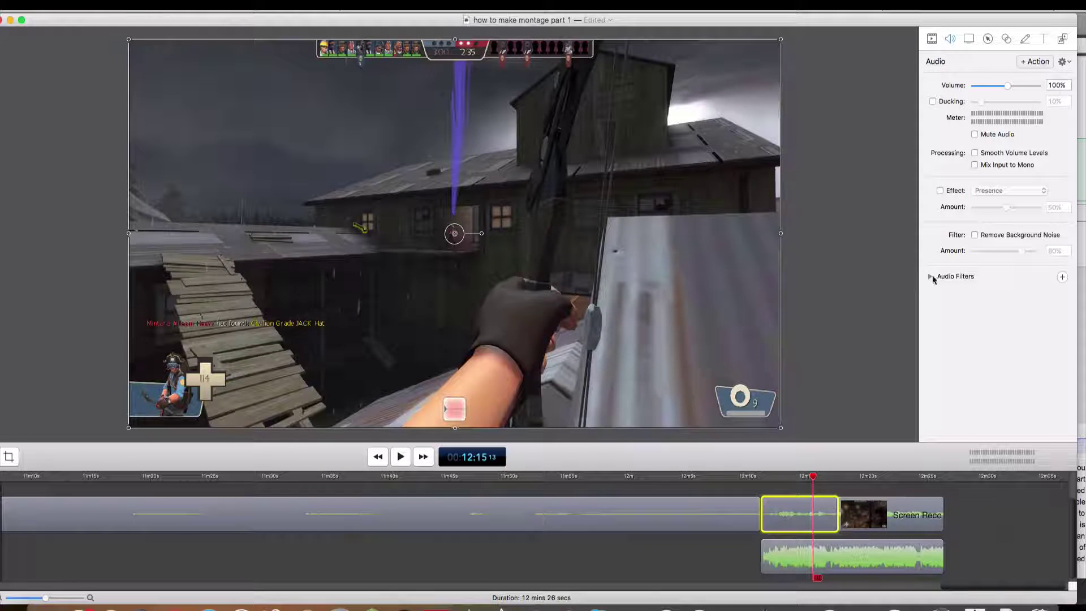
pyautogui.click(931, 276)
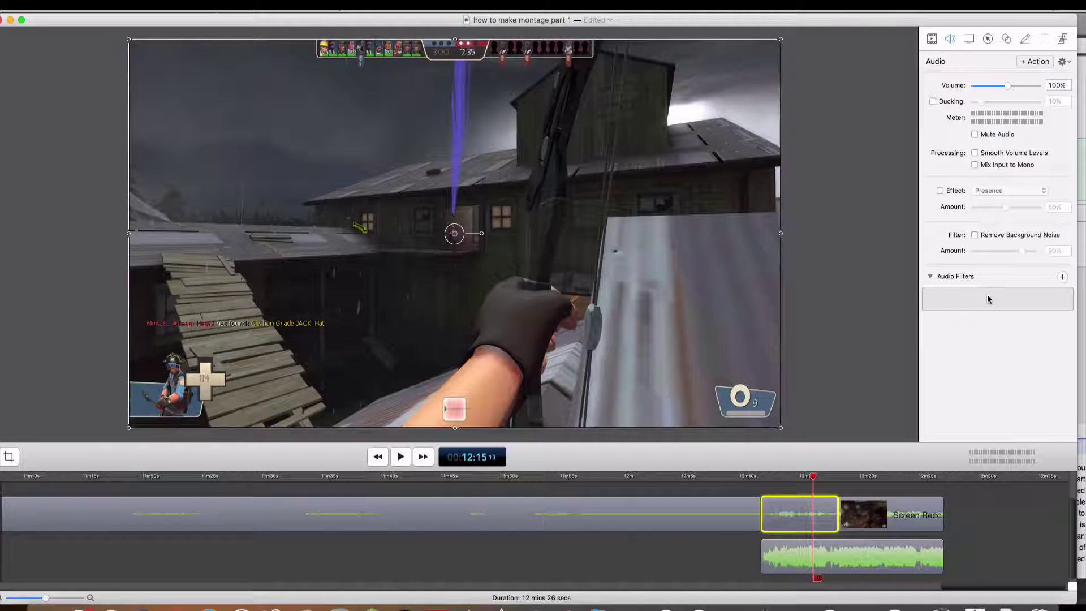
pyautogui.click(1062, 277)
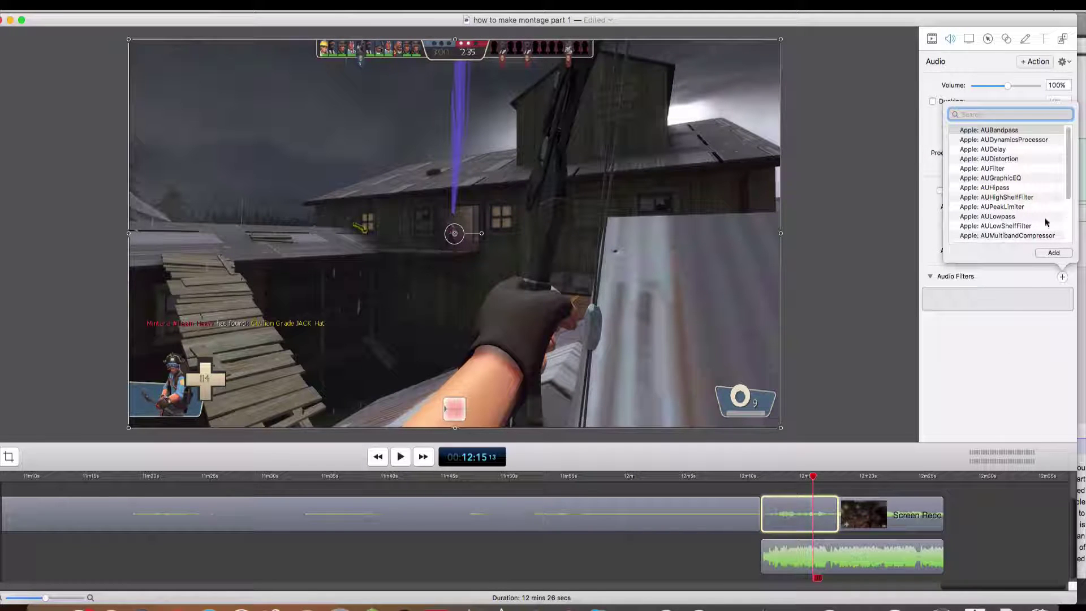
pyautogui.scroll(-3, 996, 220)
pyautogui.scroll(3, 996, 236)
pyautogui.click(1052, 272)
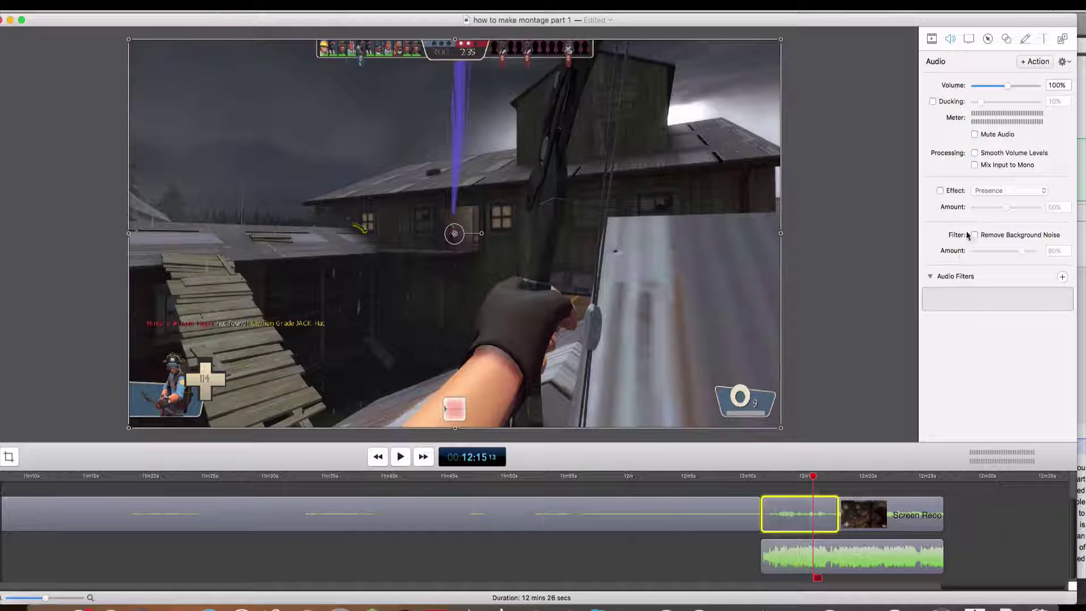
# Step: Set the first sniper clip's color controls to 133% saturation, 140% brightness and 118% contrast
pyautogui.click(932, 39)
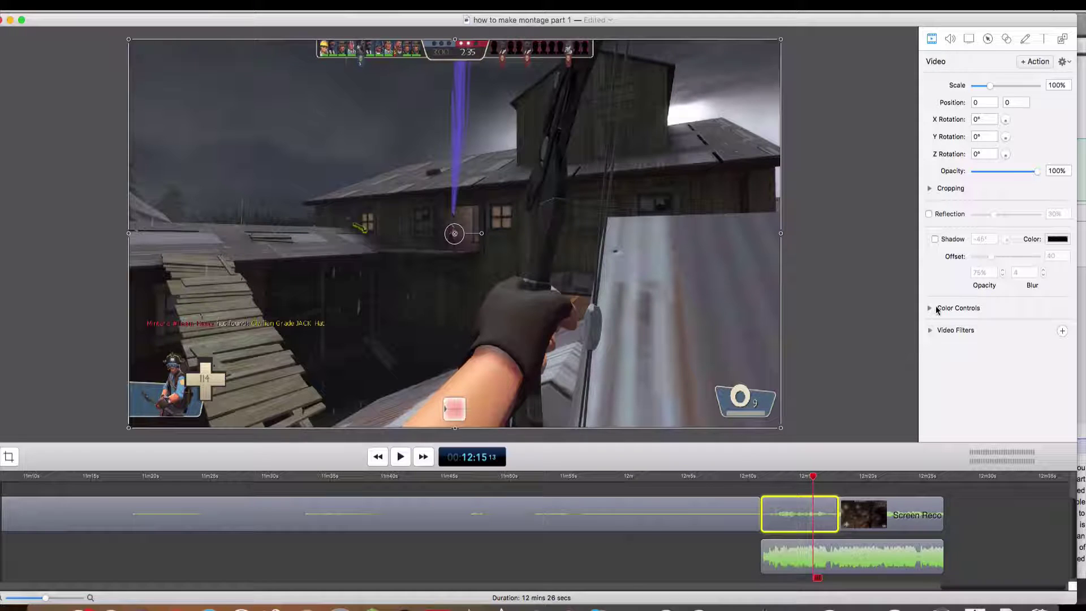
pyautogui.click(929, 308)
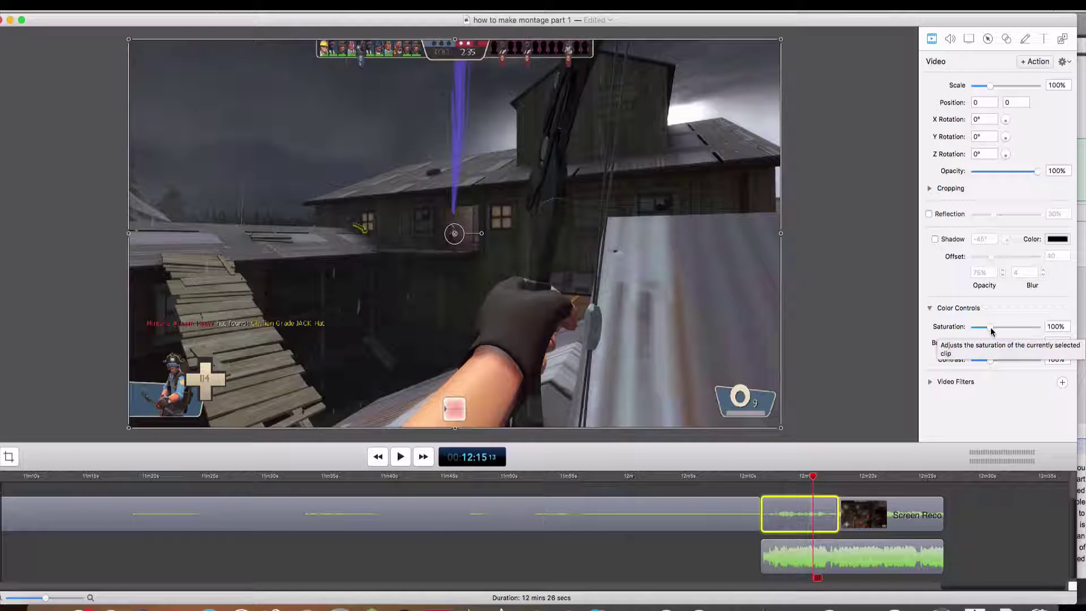
pyautogui.moveTo(991, 331)
pyautogui.mouseDown()
pyautogui.moveTo(1042, 325)
pyautogui.moveTo(991, 331)
pyautogui.moveTo(1002, 342)
pyautogui.moveTo(984, 343)
pyautogui.moveTo(994, 340)
pyautogui.moveTo(996, 362)
pyautogui.moveTo(995, 326)
pyautogui.moveTo(1011, 327)
pyautogui.moveTo(996, 329)
pyautogui.mouseUp()
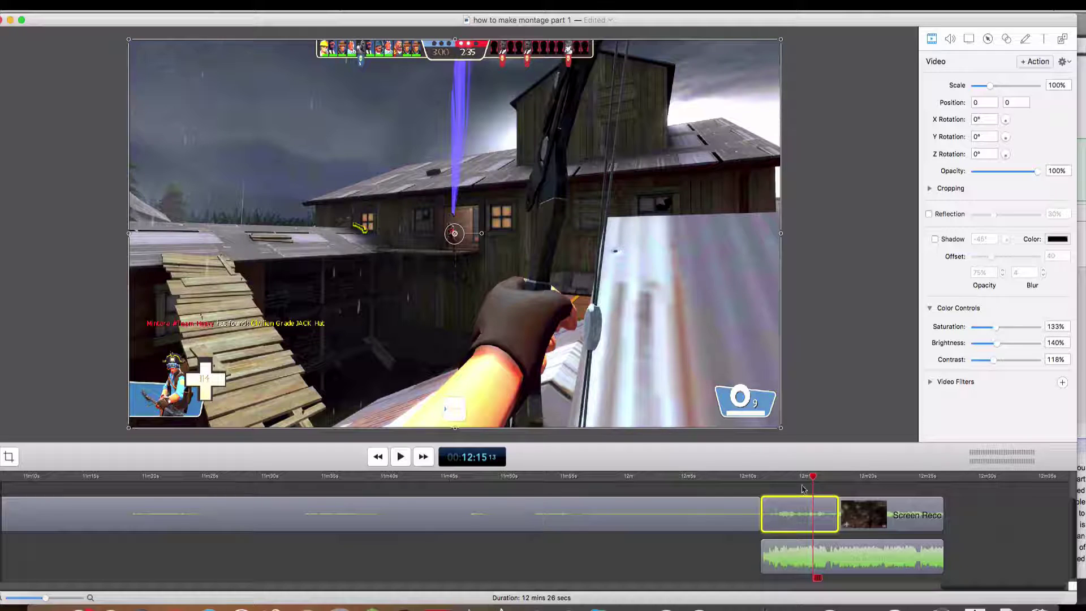
# Step: Play the first sniper clip from about 12:13 to review its adjusted colors
pyautogui.moveTo(813, 476); pyautogui.dragTo(865, 479)
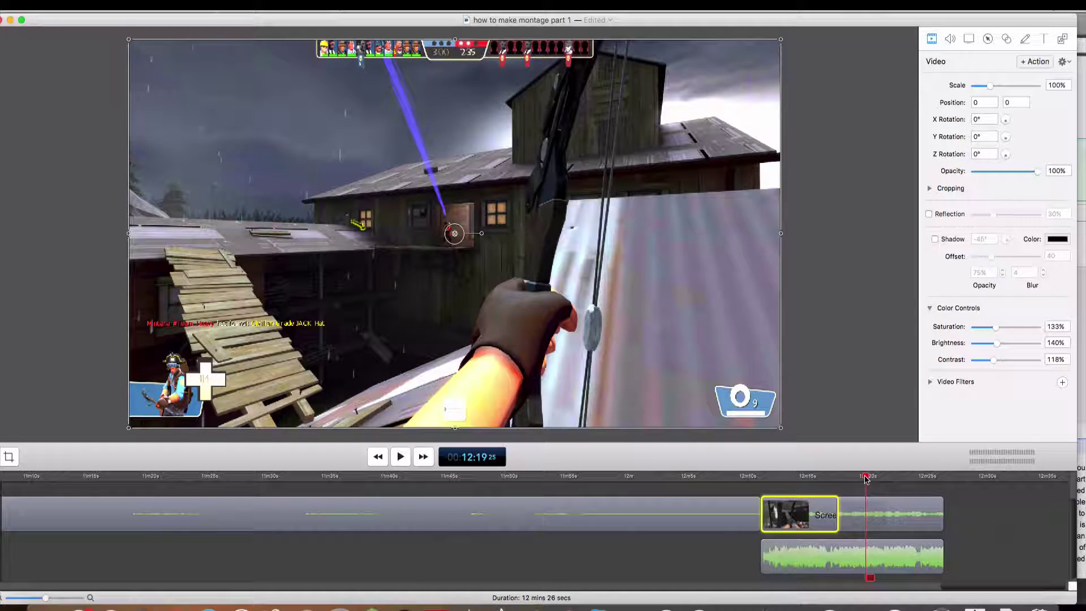
pyautogui.moveTo(866, 480); pyautogui.dragTo(788, 484)
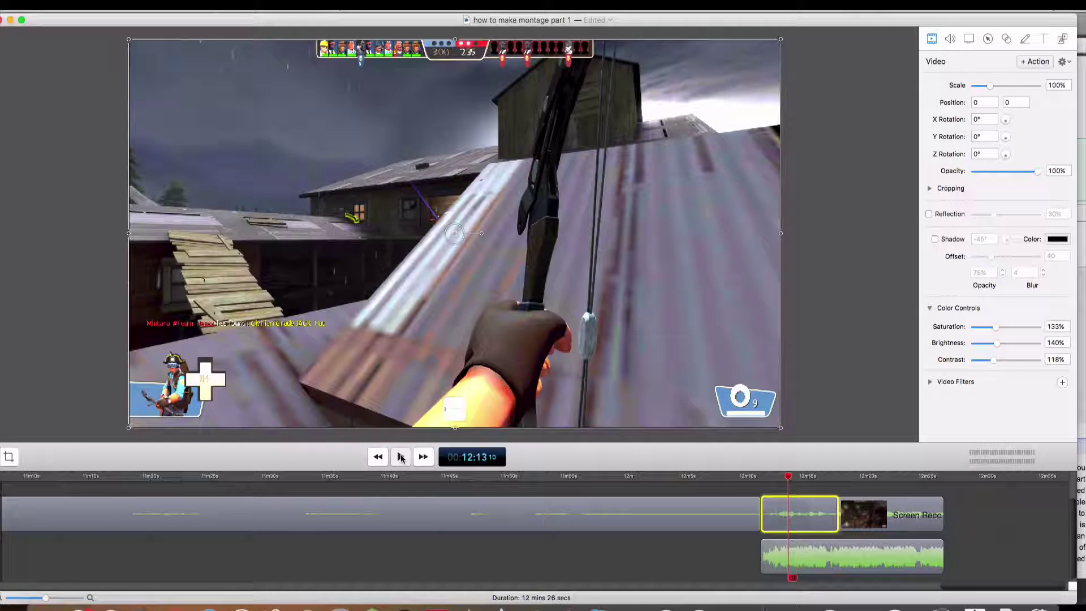
pyautogui.click(401, 457)
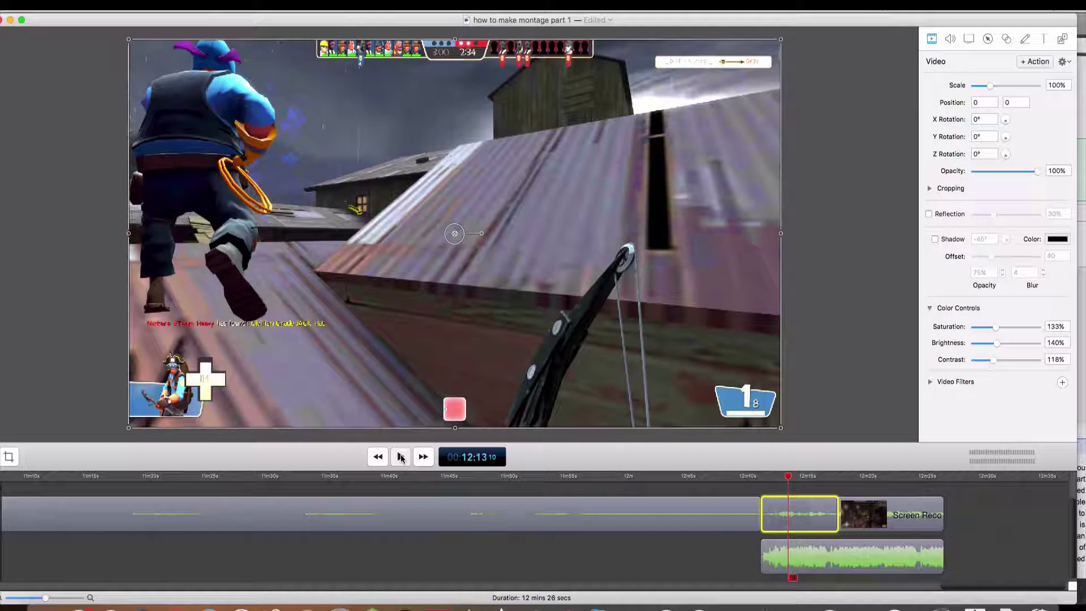
pyautogui.click(401, 457)
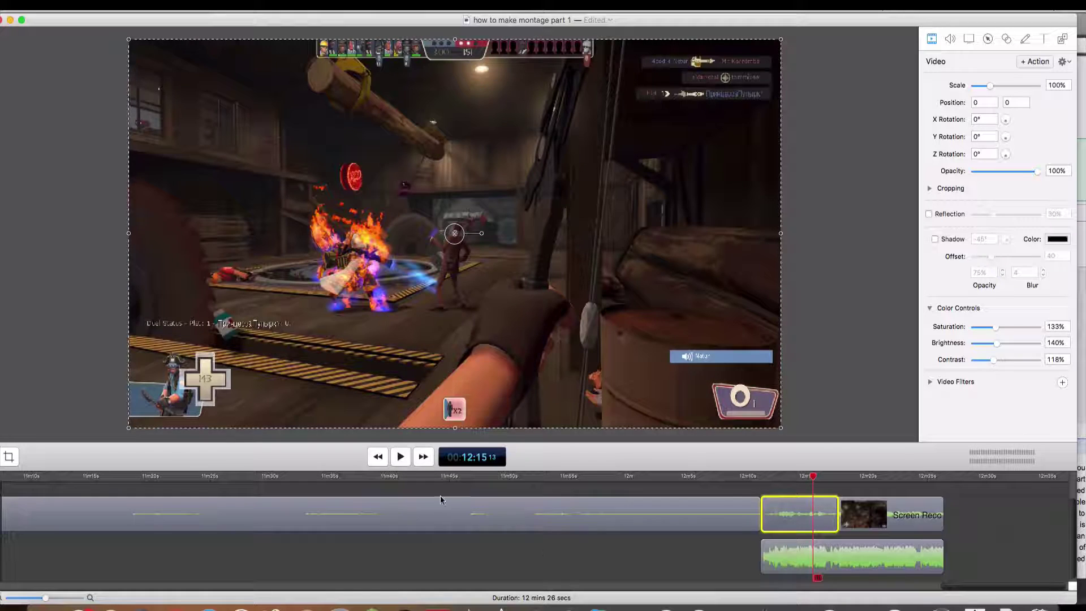
# Step: Set the second sniper clip's saturation to 133% and brightness to 140%, and adjust its contrast to match the first sniper clip
pyautogui.press('super+z')
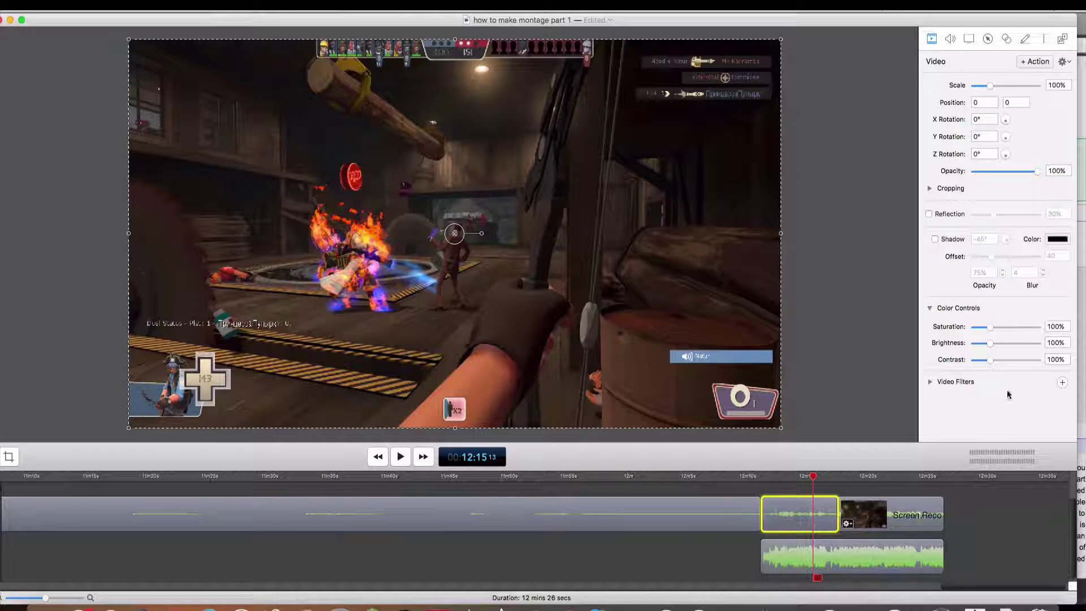
pyautogui.click(1046, 328)
pyautogui.write('133')
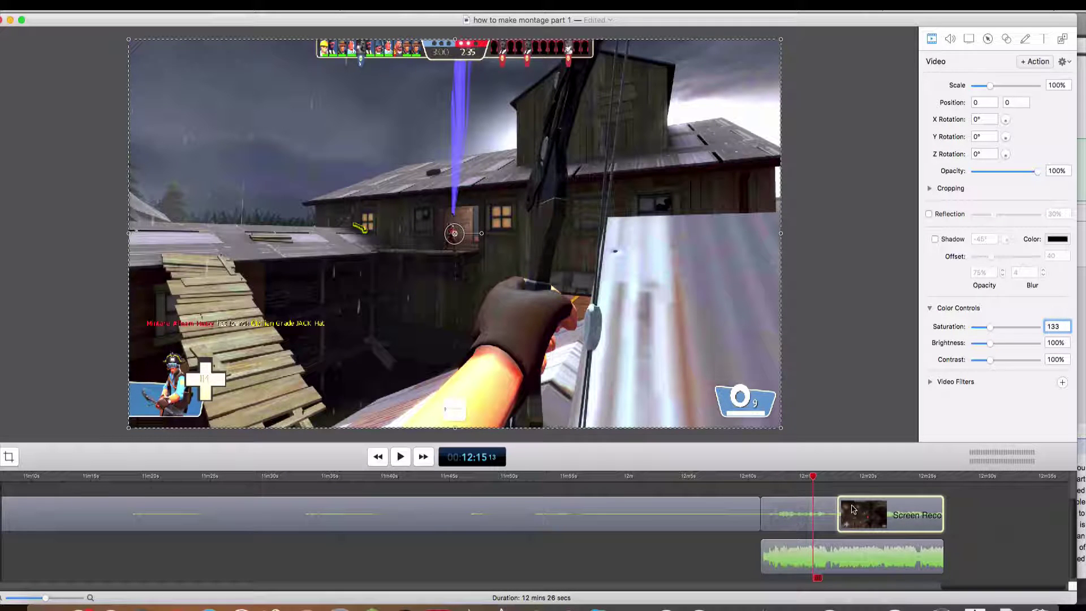
pyautogui.click(786, 509)
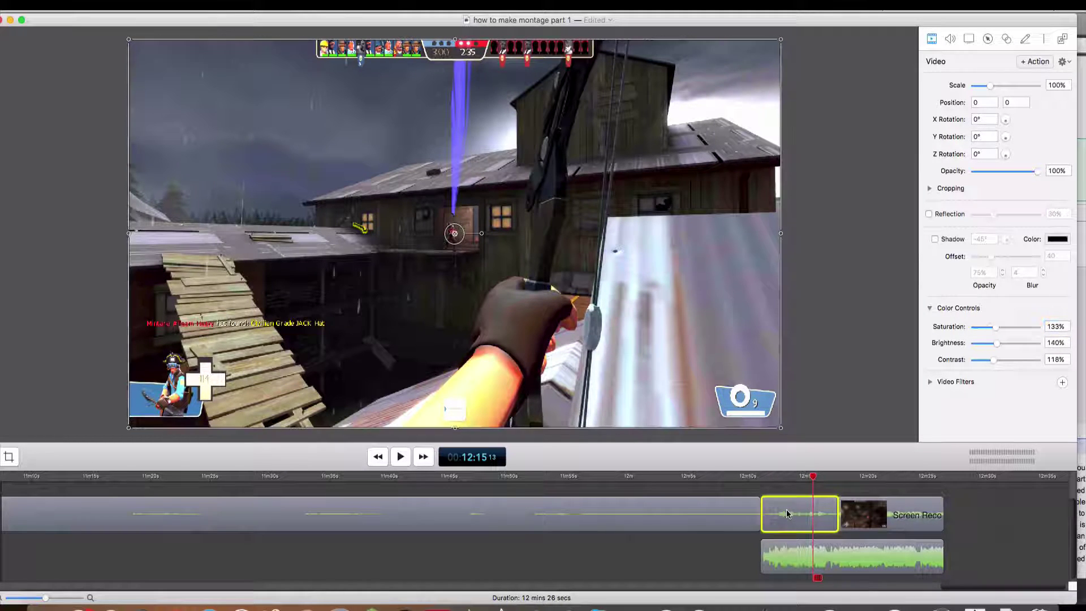
pyautogui.click(876, 529)
pyautogui.click(1058, 343)
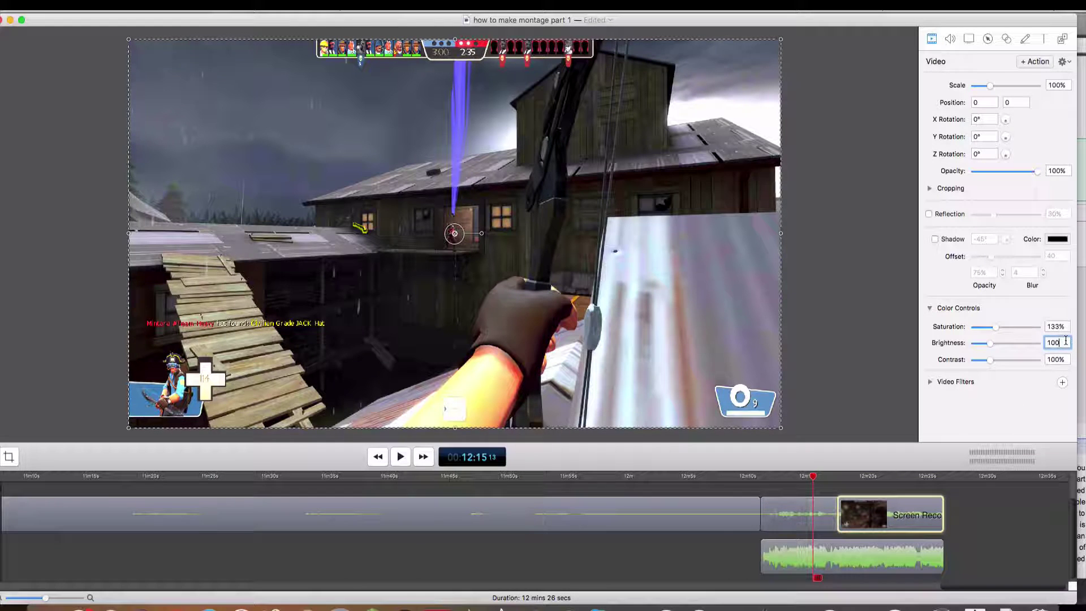
pyautogui.press('BackSpace')
pyautogui.write('140')
pyautogui.click(1049, 360)
pyautogui.press('BackSpace')
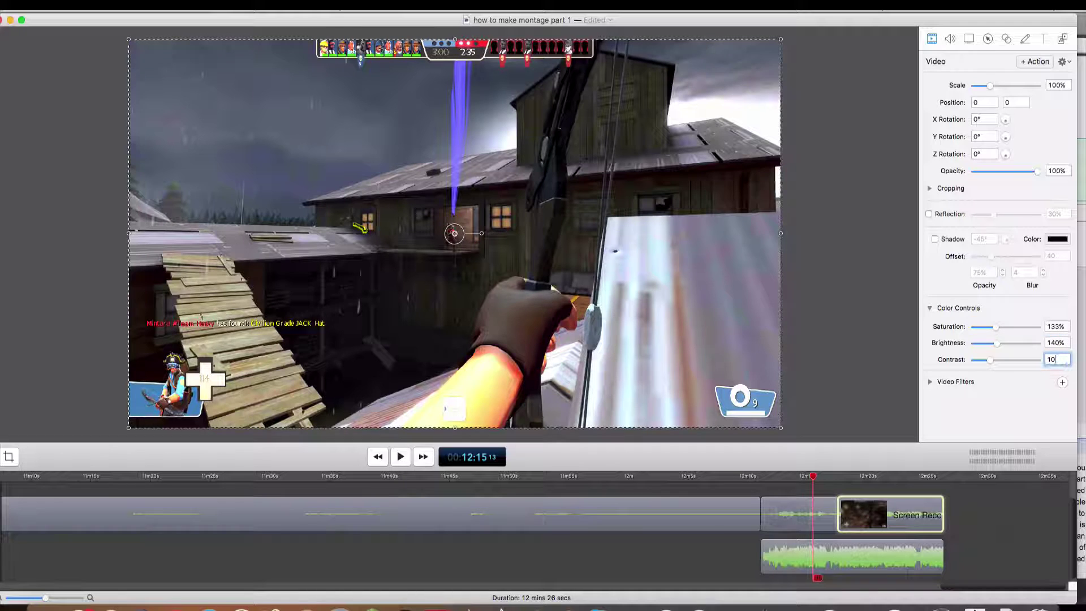
pyautogui.write('1')
pyautogui.write('10')
pyautogui.click(1015, 539)
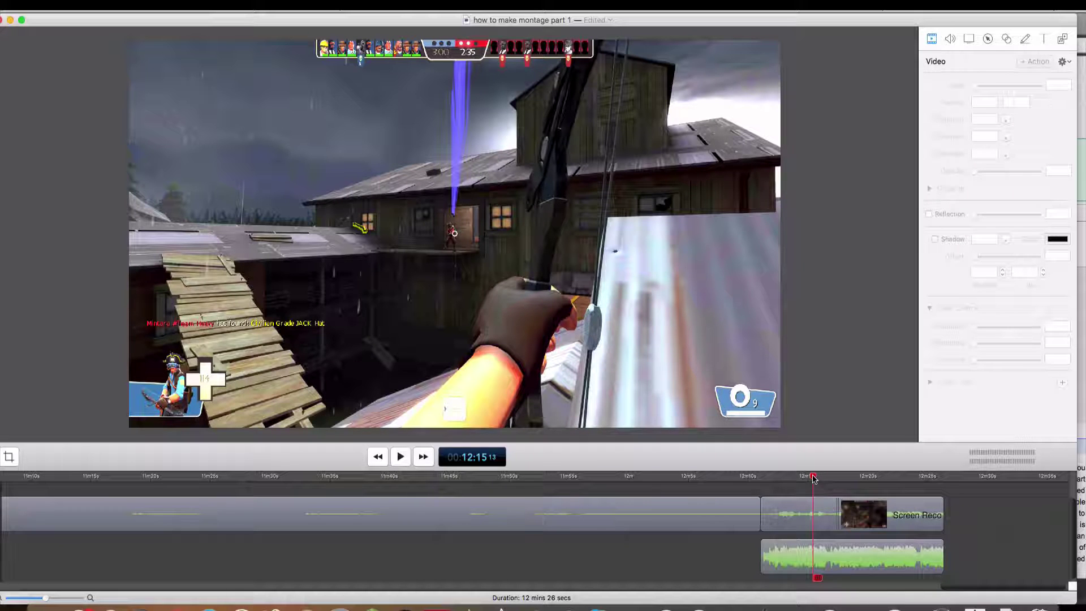
# Step: Move both sniper clips and the song together about 2 seconds later, and insert a short dark clip in the gap at 12:11
pyautogui.moveTo(813, 478); pyautogui.dragTo(760, 477)
pyautogui.click(779, 511)
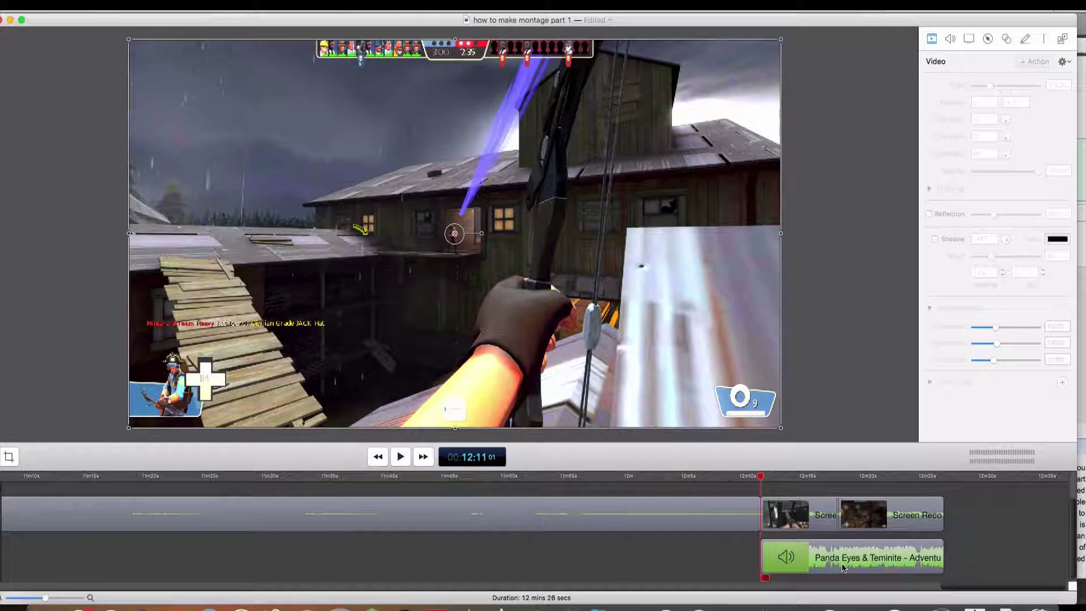
pyautogui.click(871, 571)
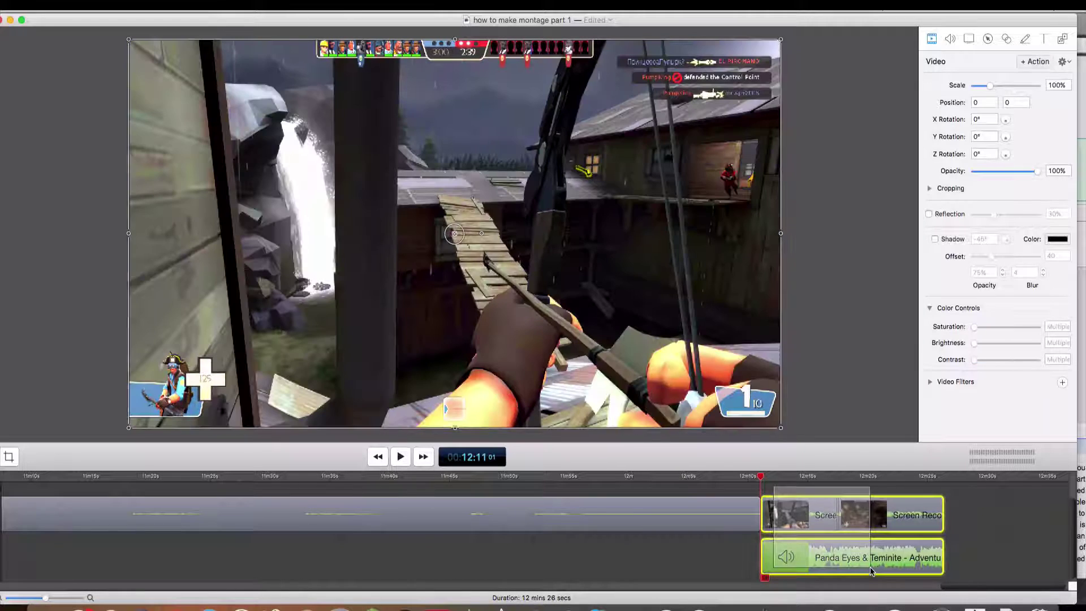
pyautogui.moveTo(876, 516); pyautogui.dragTo(901, 518)
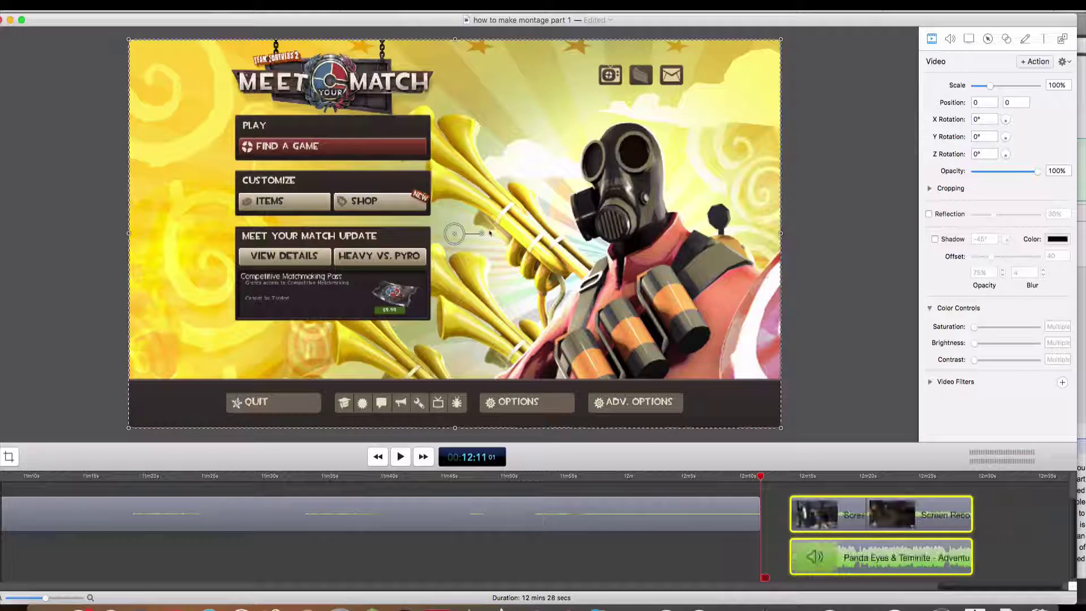
pyautogui.click(173, 5)
pyautogui.click(211, 62)
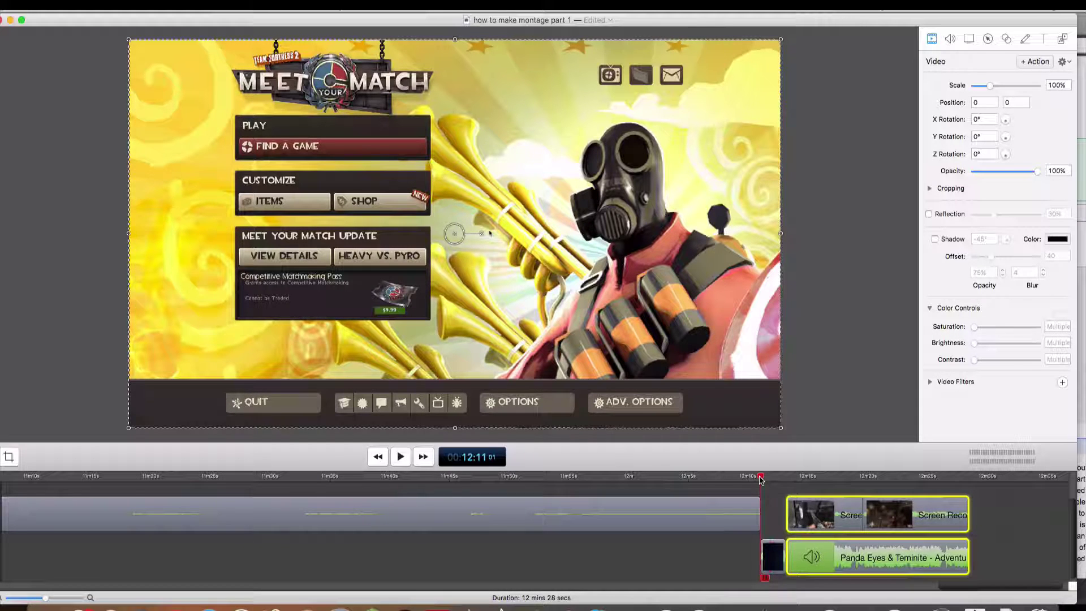
pyautogui.click(774, 514)
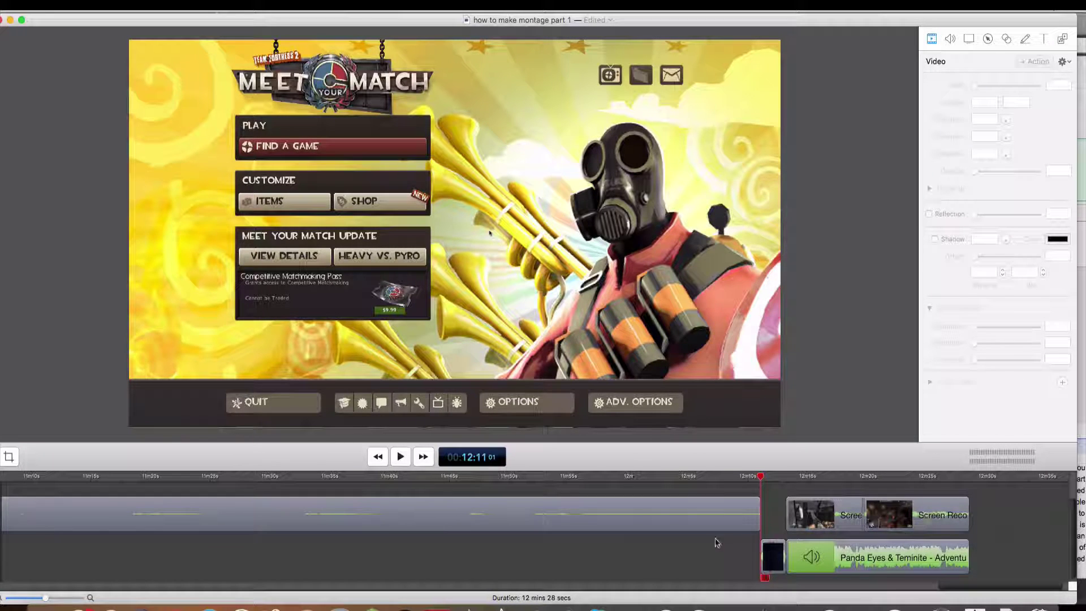
pyautogui.click(623, 581)
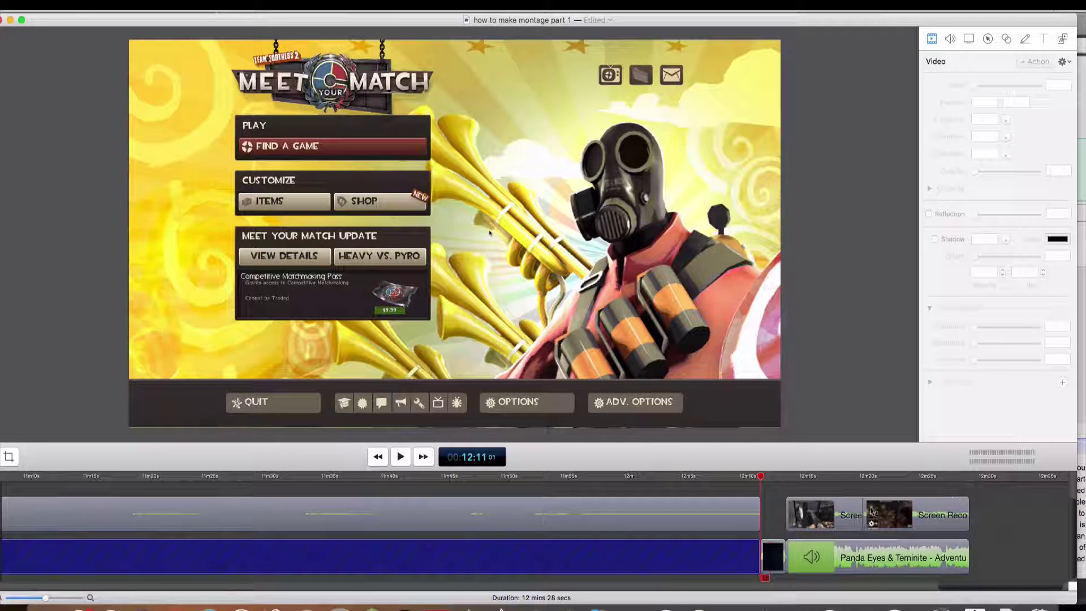
pyautogui.click(1000, 523)
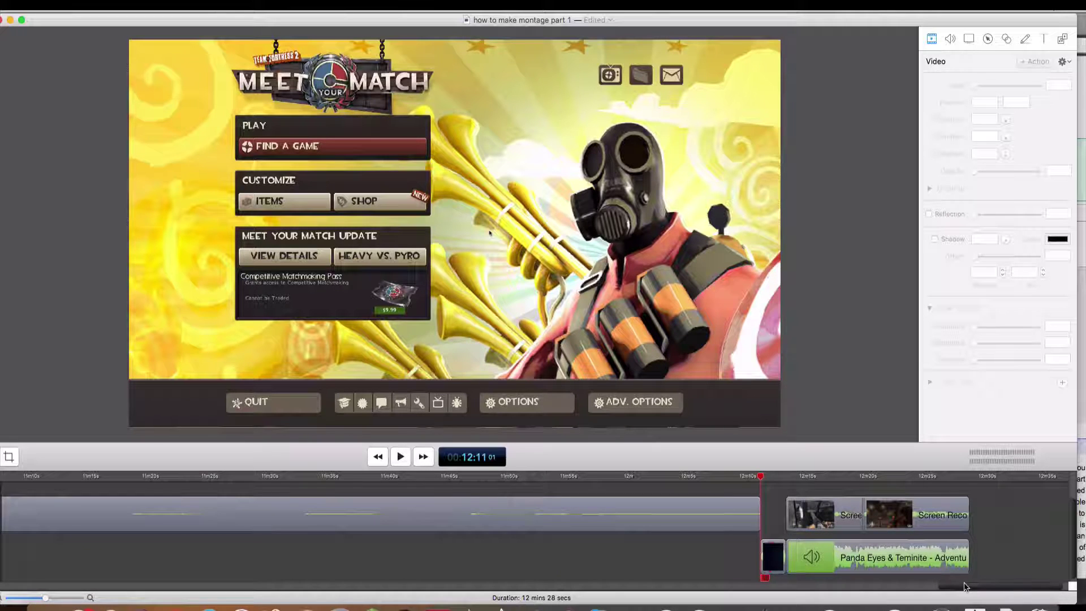
pyautogui.hscroll(-10, 965, 587)
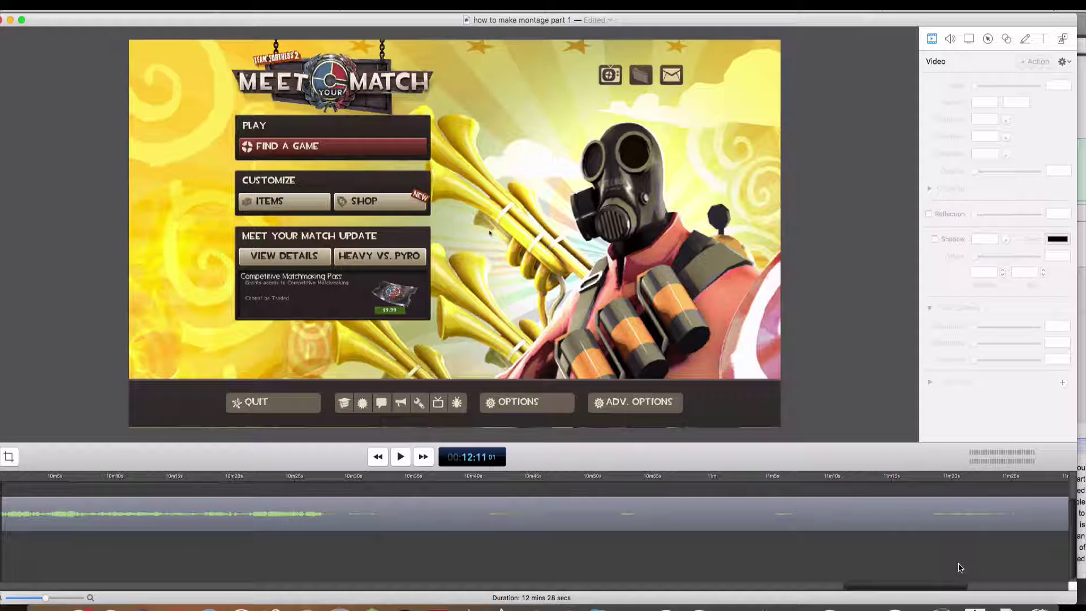
pyautogui.hscroll(10, 970, 563)
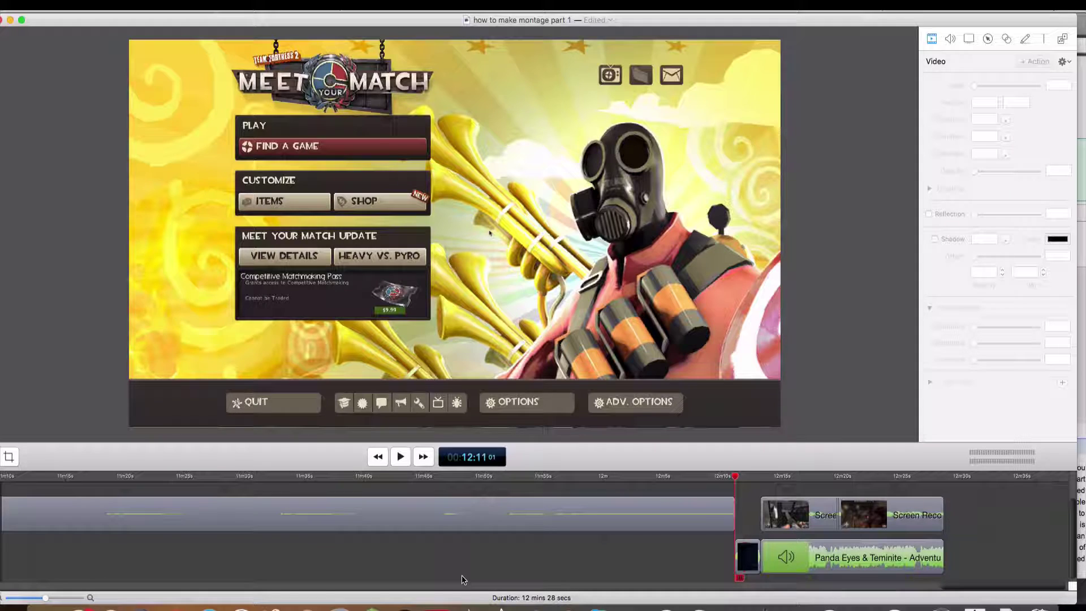